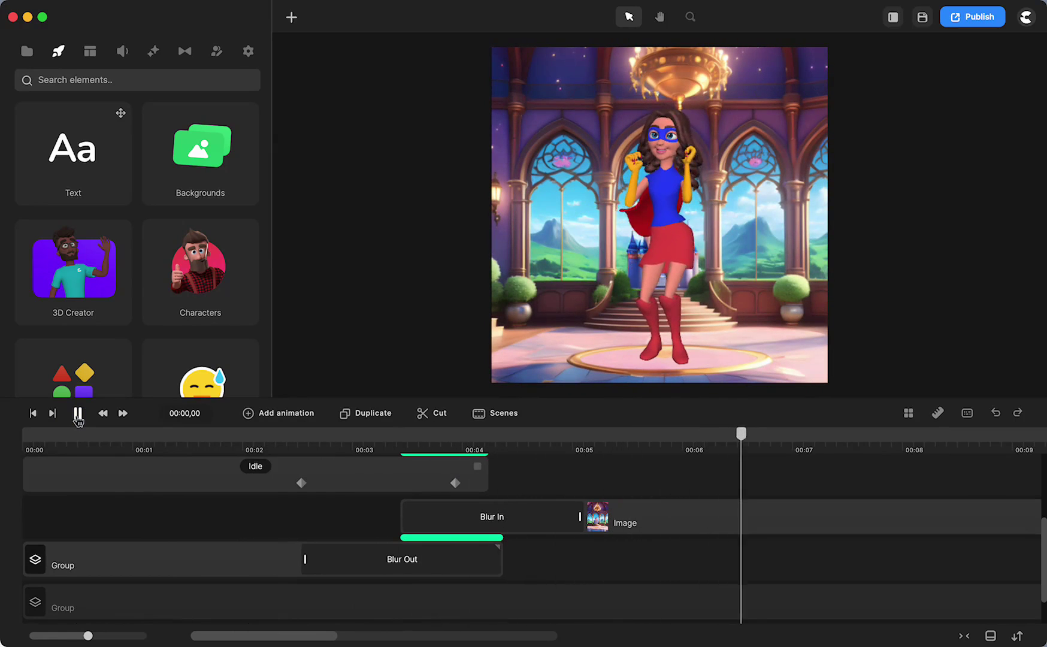
# Stop the preview and move the playhead to the empty stretch at 00:11,20
pyautogui.click(78, 414)
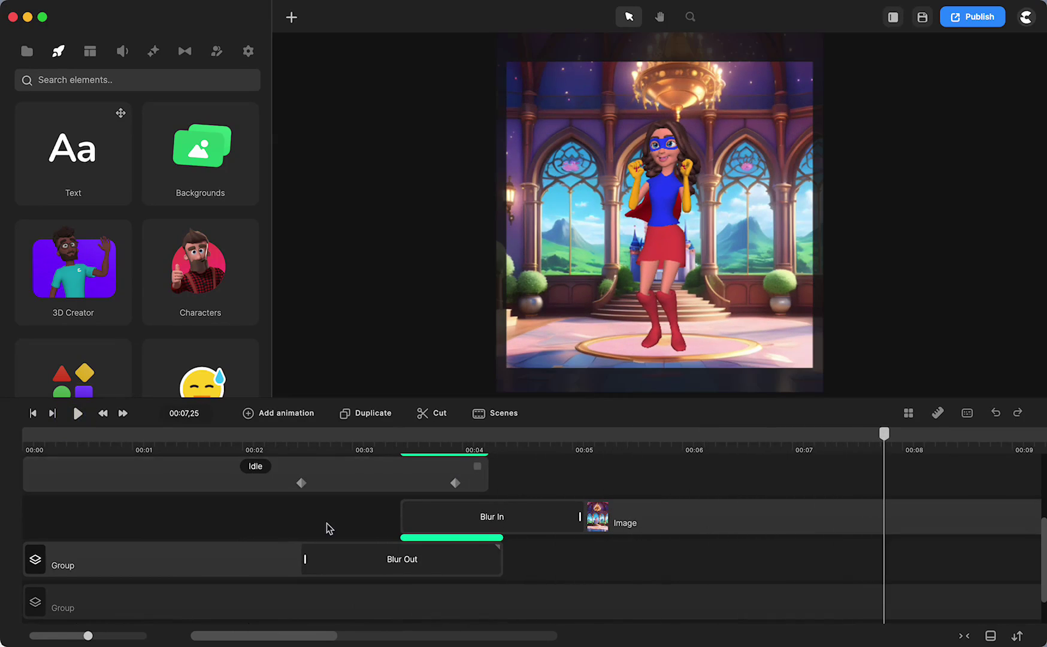
pyautogui.hscroll(10, 326, 523)
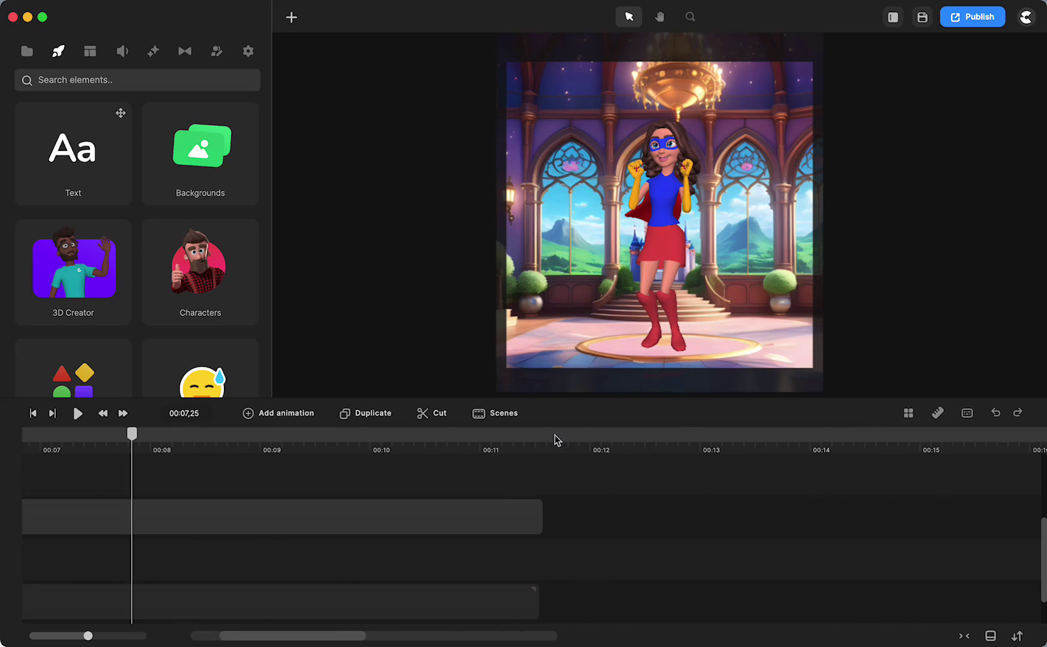
pyautogui.click(554, 435)
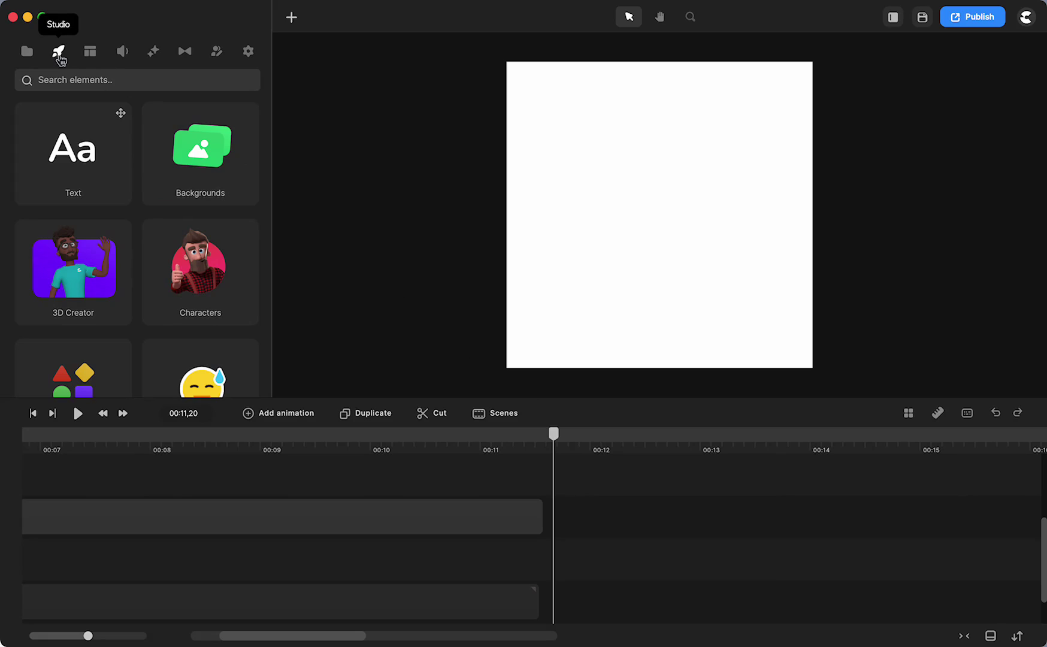
# Drag the Doors scene from the Backgrounds library onto the canvas at 00:11,20
pyautogui.click(211, 153)
pyautogui.scroll(-5, 160, 208)
pyautogui.scroll(-15, 161, 208)
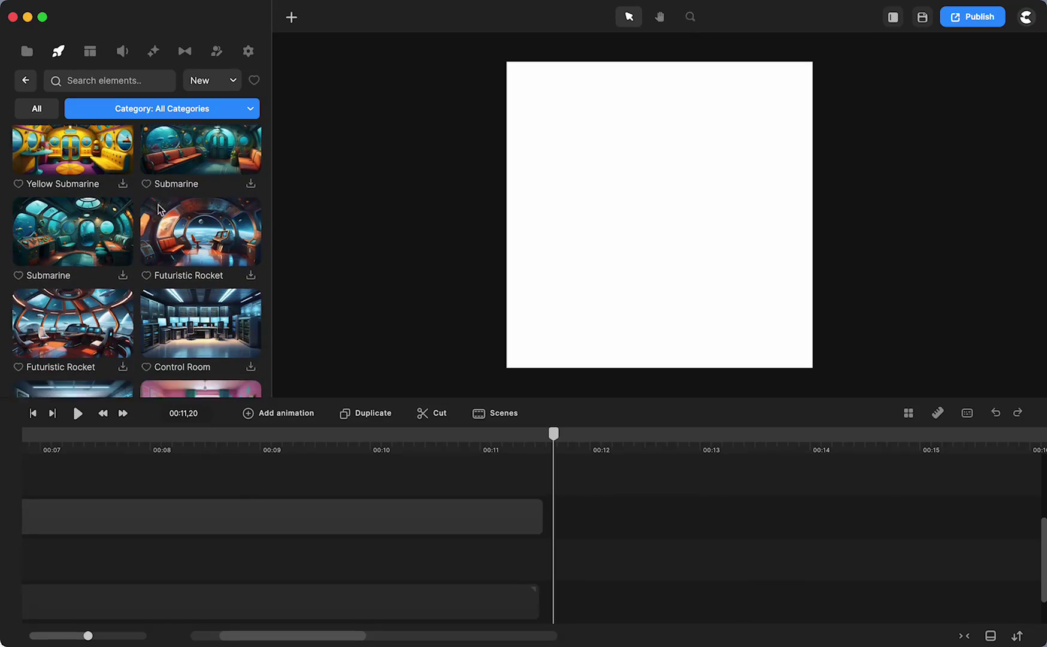
pyautogui.scroll(-3, 160, 208)
pyautogui.scroll(2, 160, 208)
pyautogui.scroll(2, 160, 208)
pyautogui.scroll(-5, 160, 208)
pyautogui.scroll(-8, 160, 207)
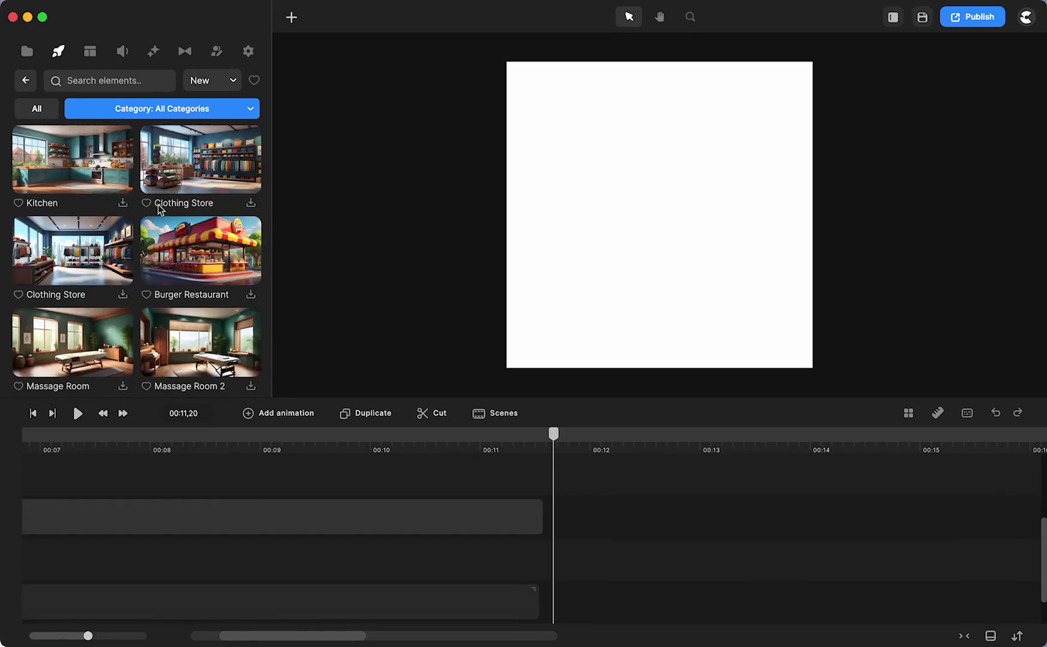
pyautogui.scroll(10, 160, 208)
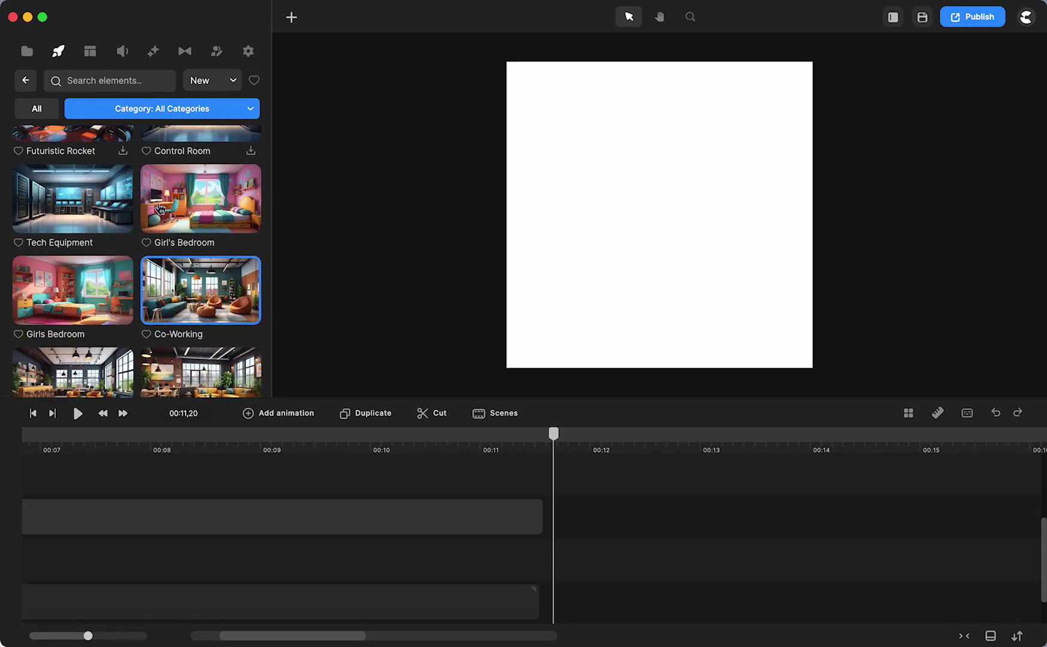
pyautogui.scroll(10, 159, 208)
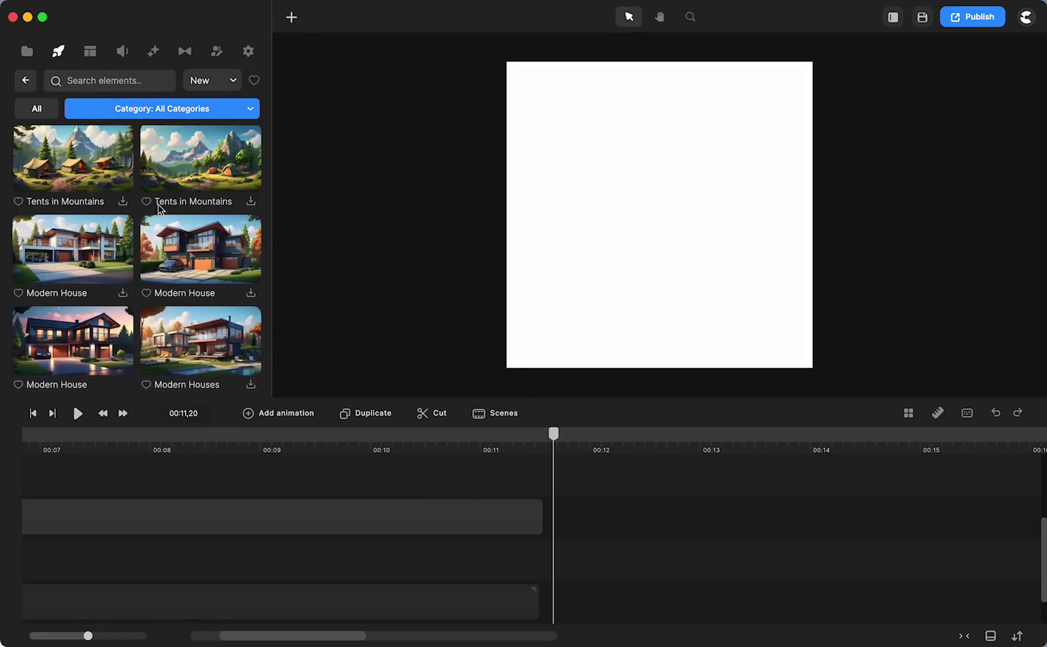
pyautogui.scroll(2, 160, 208)
pyautogui.scroll(-3, 120, 216)
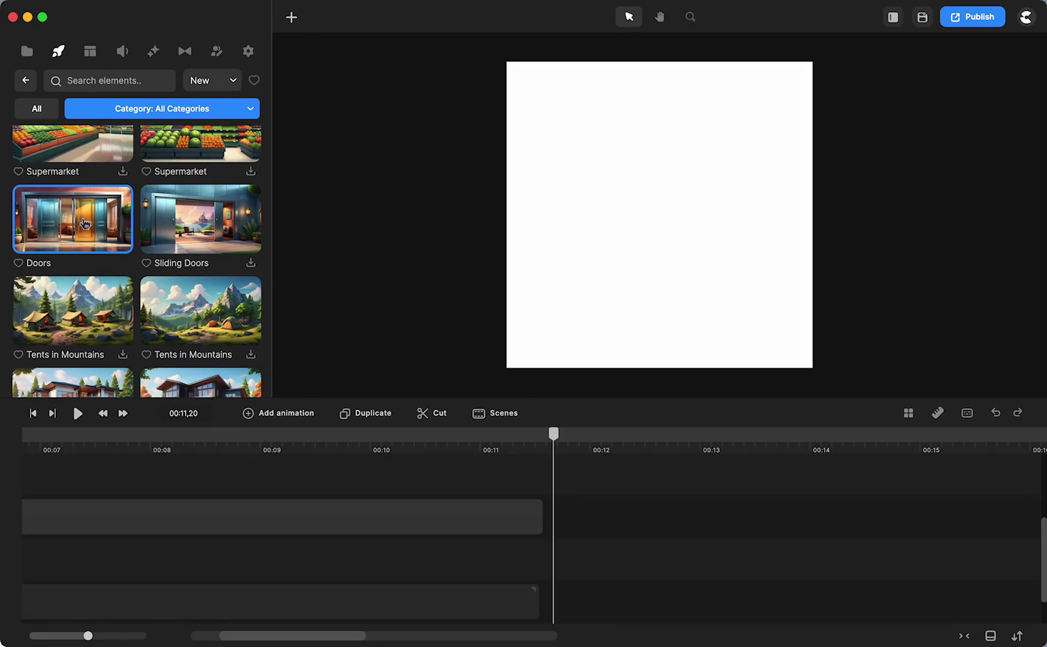
pyautogui.moveTo(84, 222); pyautogui.dragTo(627, 254)
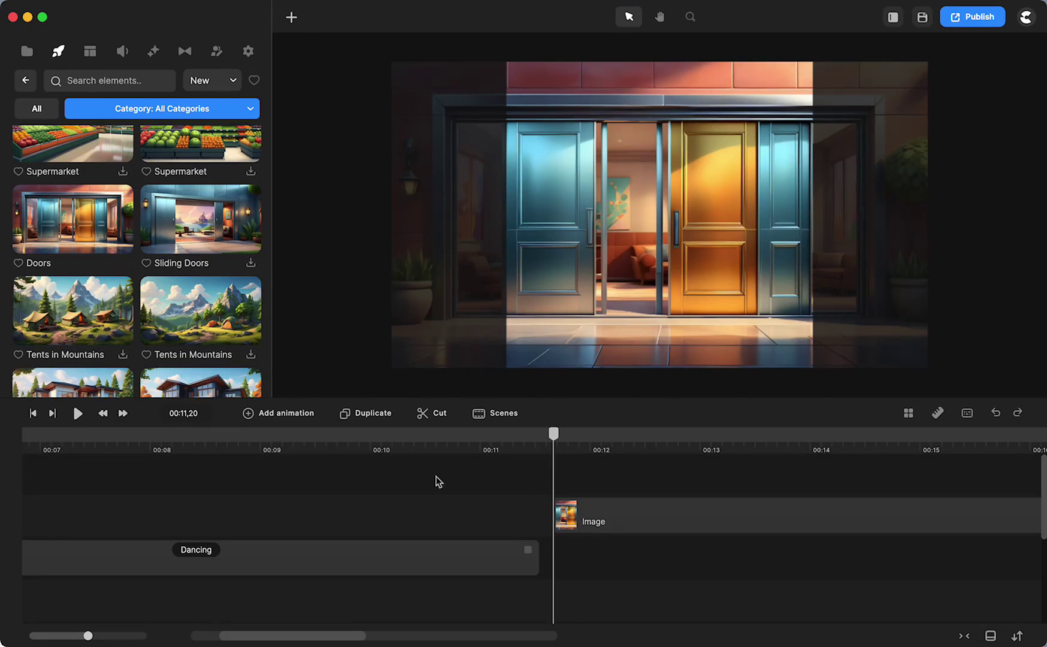
# Nudge the Doors image left and layer the Magical Castle Inside scene, found by searching 'cas', above it
pyautogui.click(647, 528)
pyautogui.moveTo(600, 234)
pyautogui.mouseDown()
pyautogui.moveTo(608, 241)
pyautogui.moveTo(586, 238)
pyautogui.mouseUp()
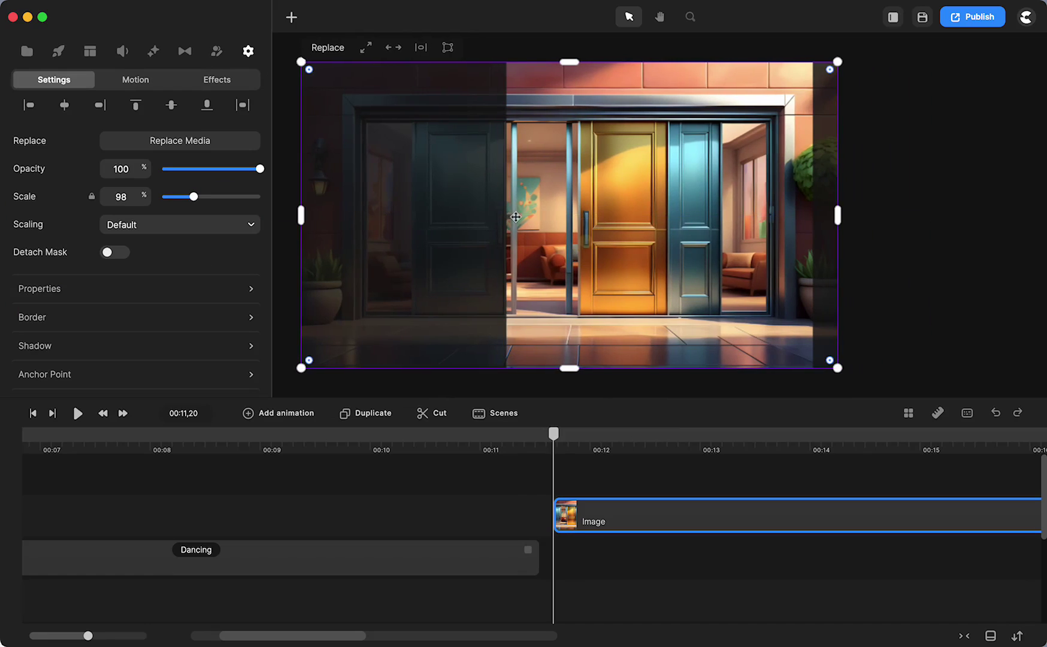
pyautogui.click(58, 53)
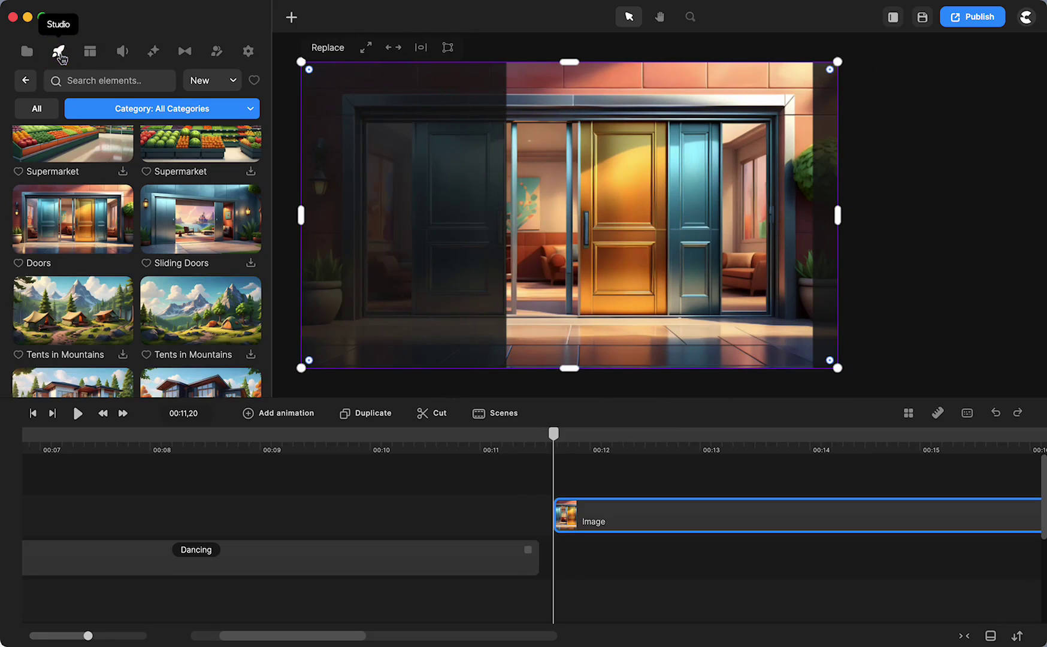
pyautogui.click(109, 80)
pyautogui.write('castl')
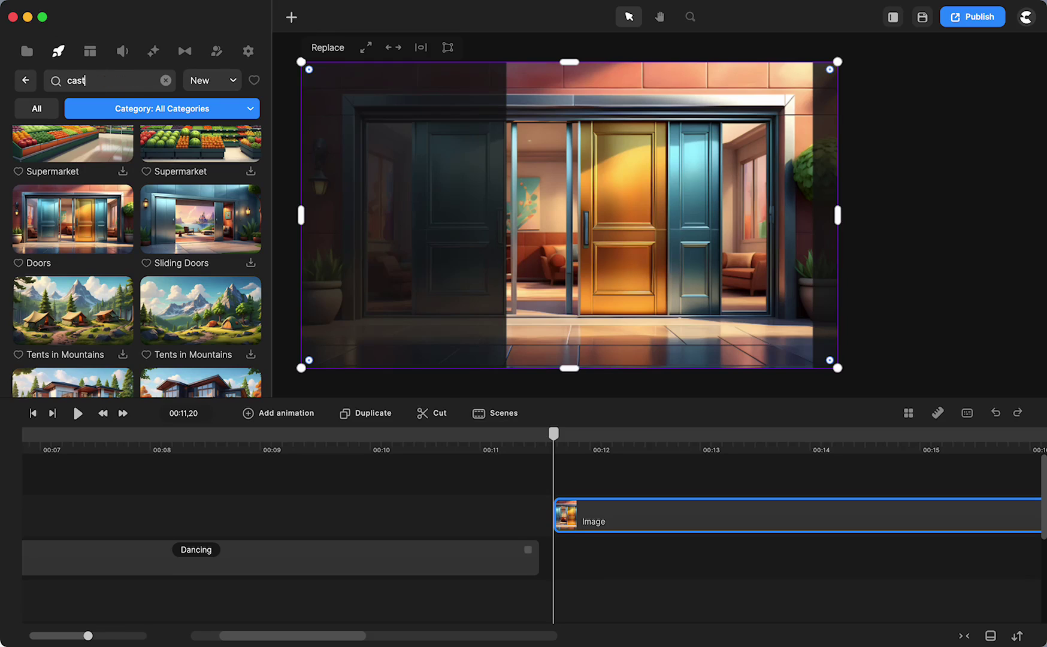
pyautogui.scroll(-3, 148, 216)
pyautogui.scroll(-10, 148, 217)
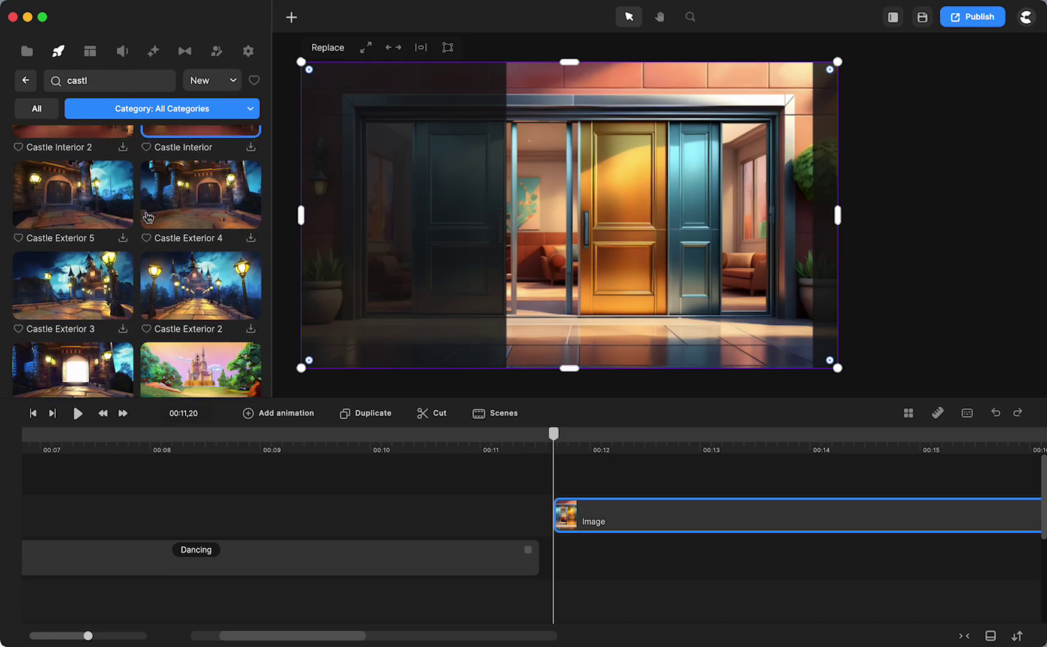
pyautogui.scroll(6, 148, 216)
pyautogui.scroll(4, 148, 216)
pyautogui.moveTo(190, 208); pyautogui.dragTo(551, 222)
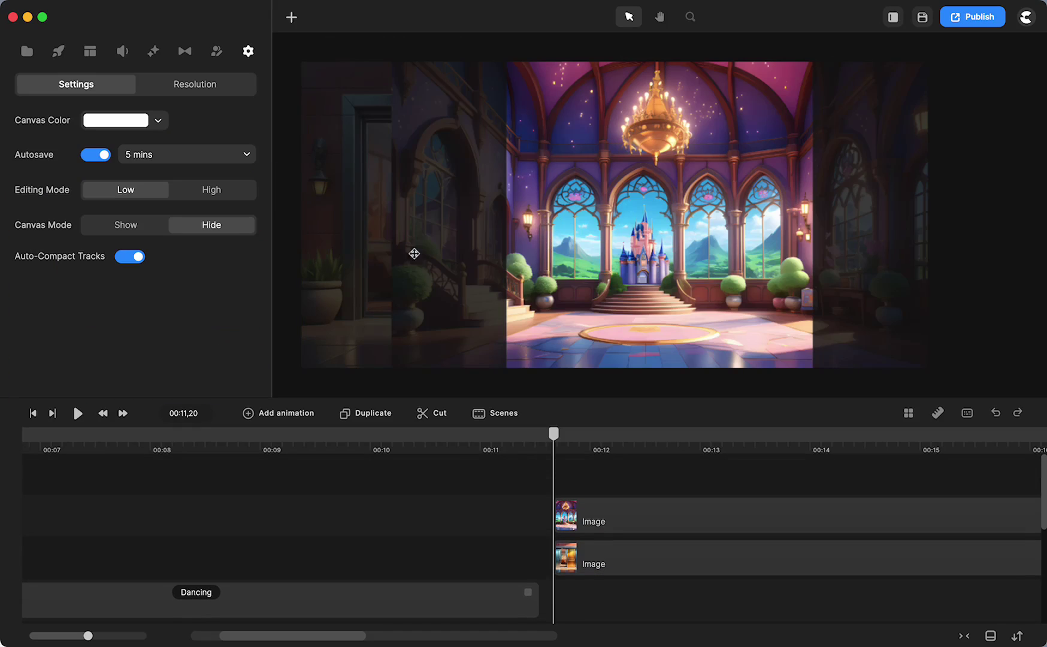
# Slide the Magical Castle Inside clip right so it starts near 00:14
pyautogui.moveTo(602, 528); pyautogui.dragTo(728, 528)
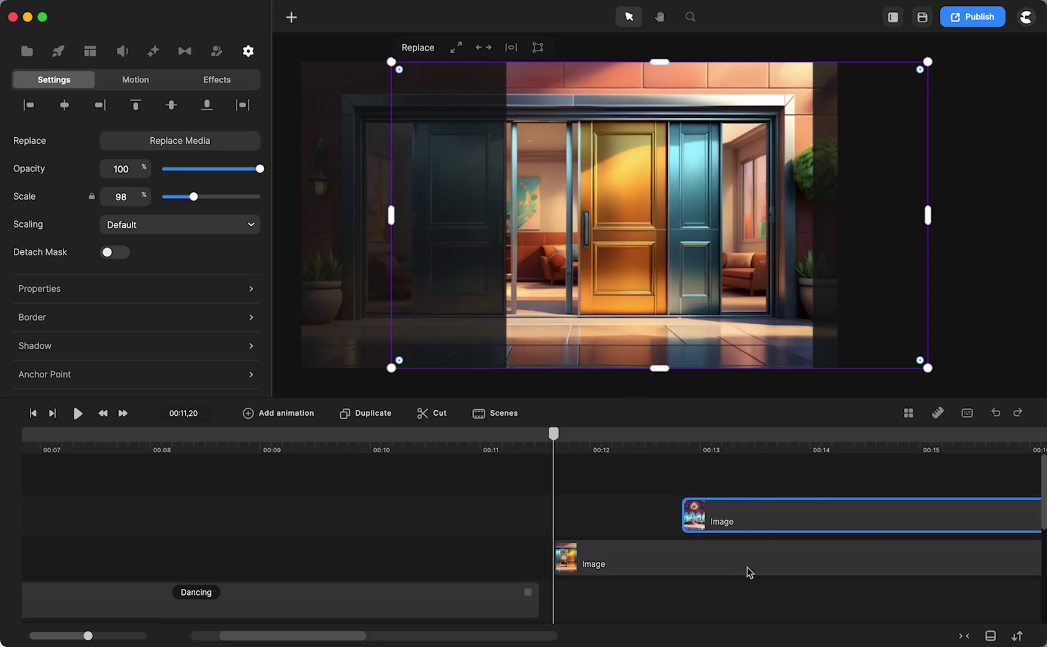
pyautogui.moveTo(693, 521); pyautogui.dragTo(826, 518)
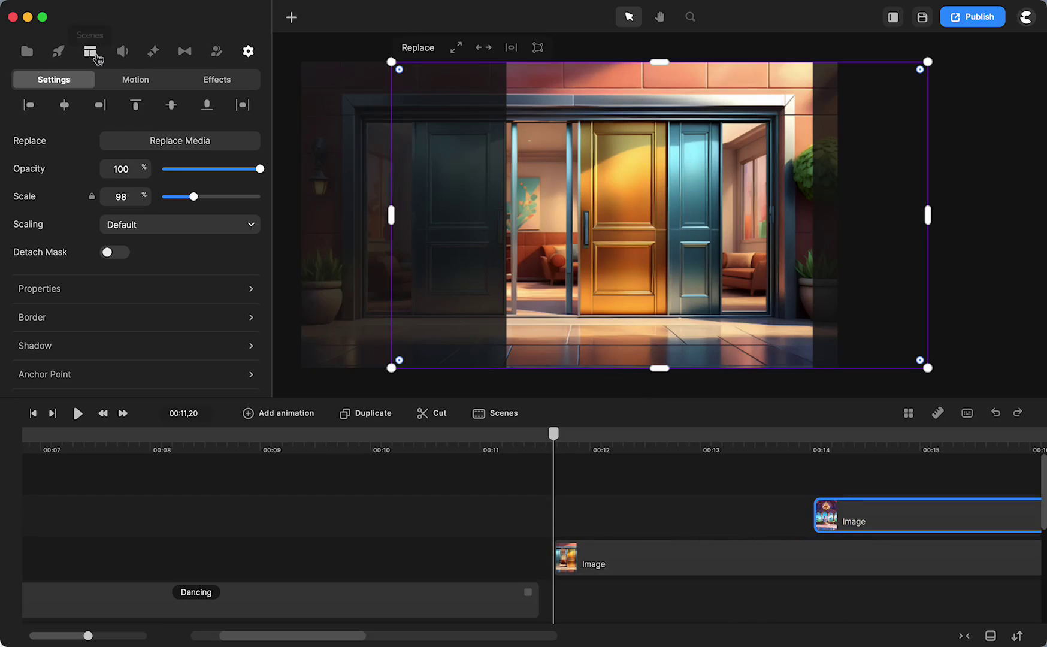
pyautogui.click(57, 51)
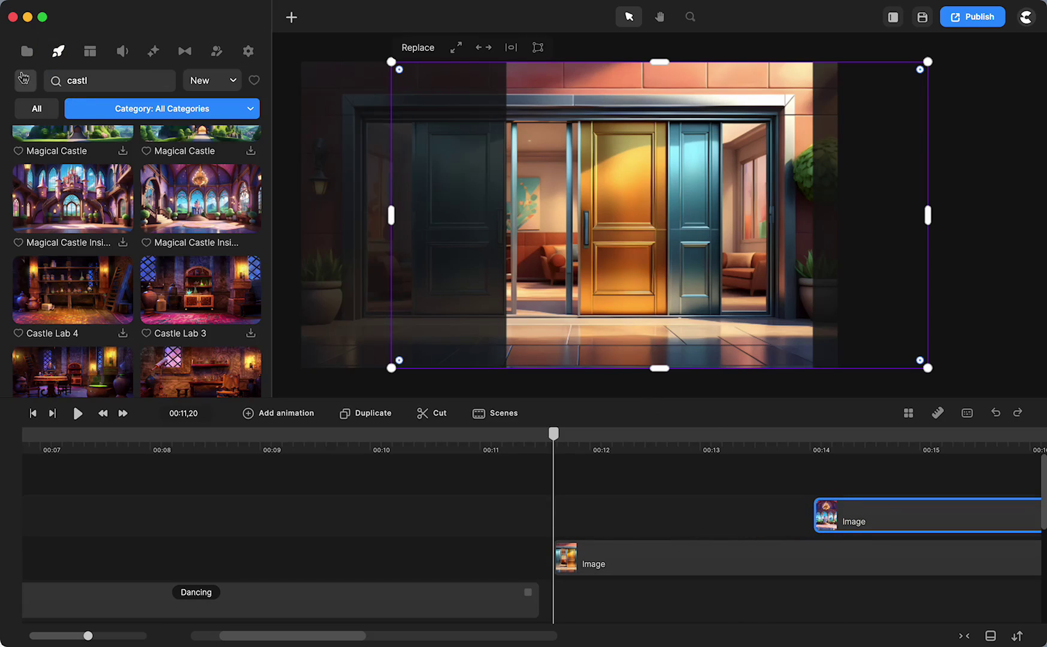
pyautogui.click(25, 81)
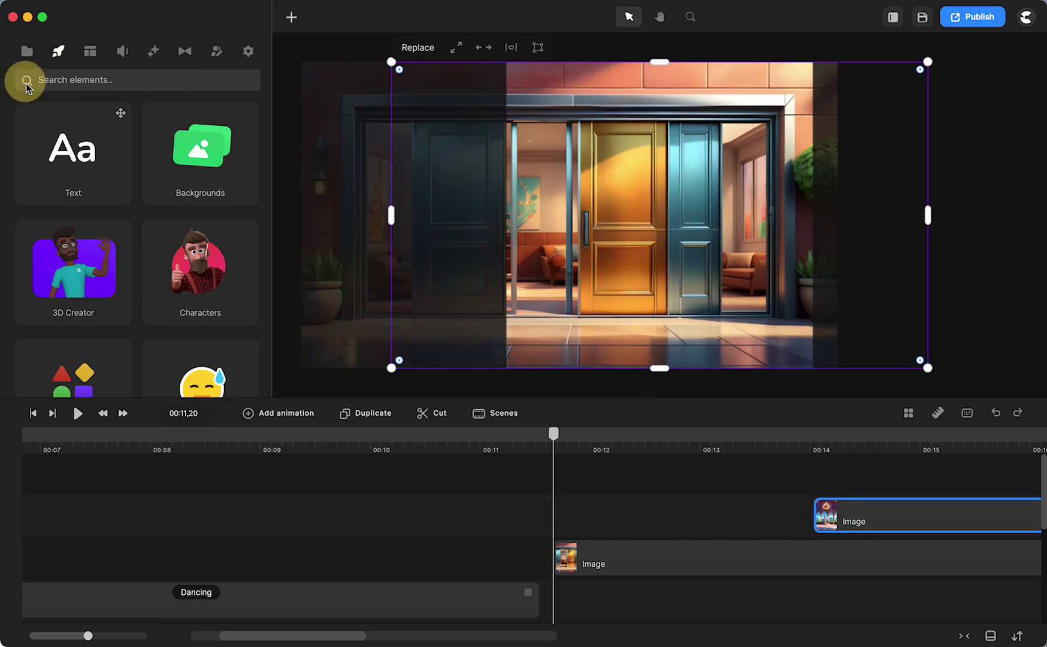
# Add the Lenka 3D character from 3D Creator to the timeline at 00:11,20
pyautogui.click(78, 269)
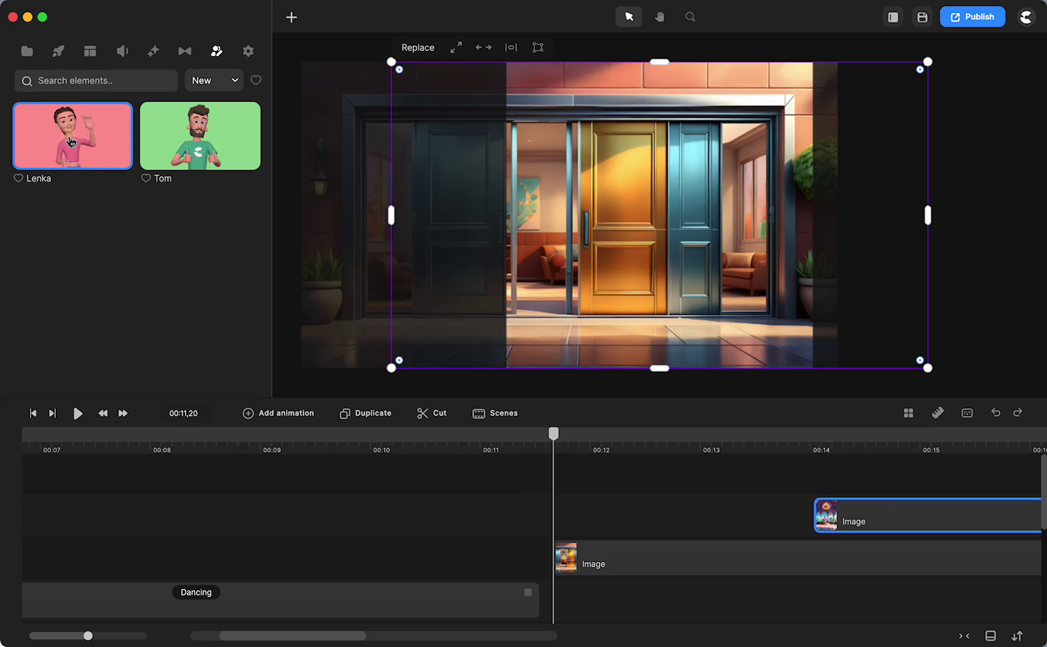
pyautogui.moveTo(71, 141); pyautogui.dragTo(641, 242)
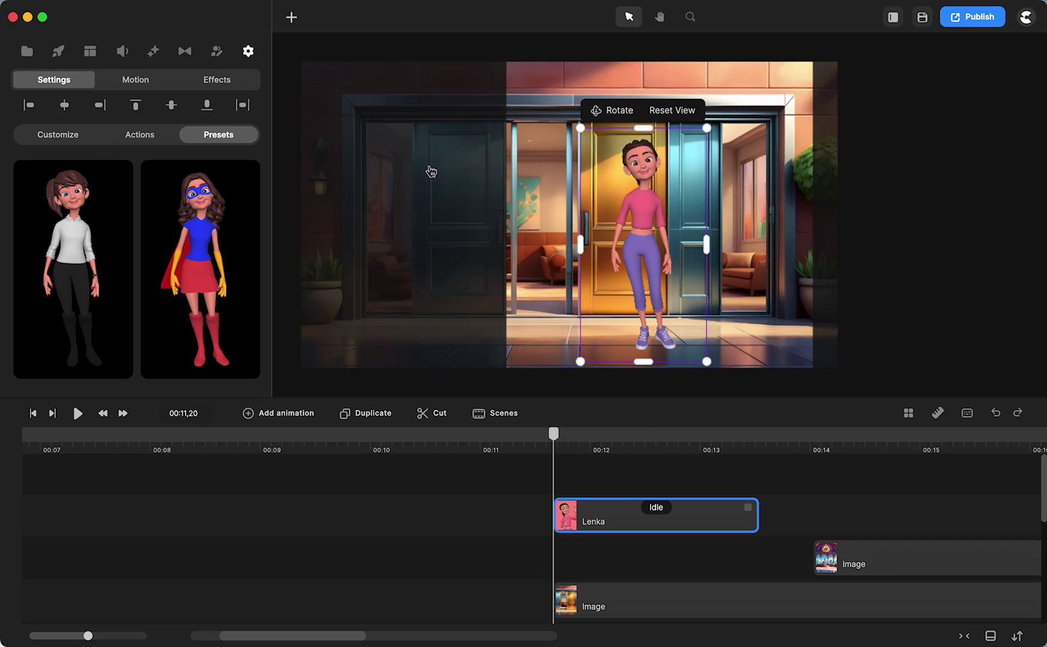
pyautogui.press('Delete')
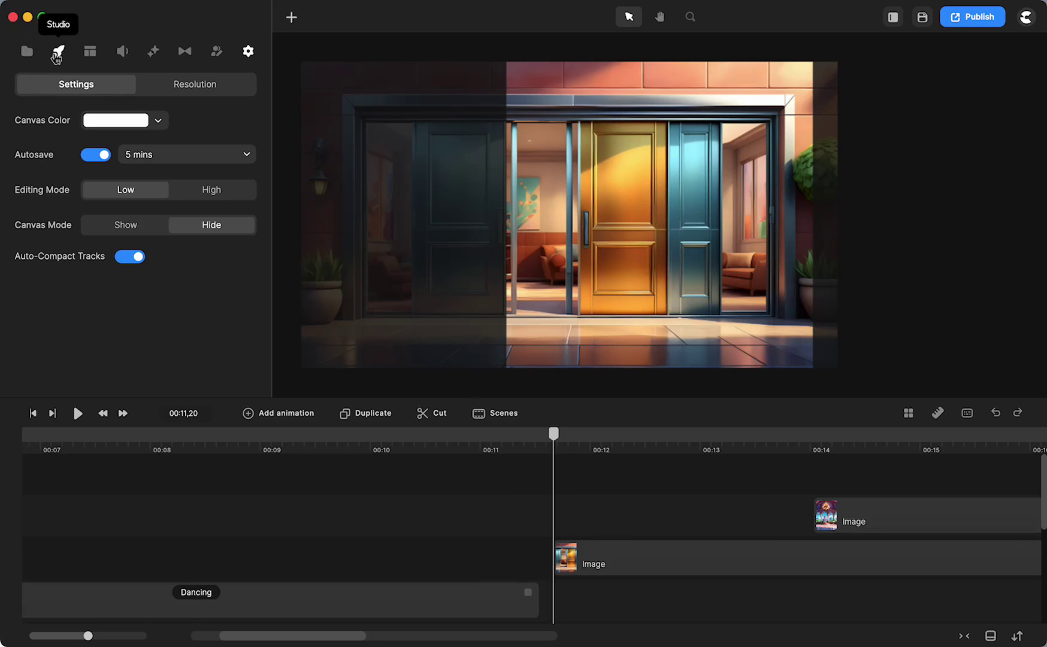
pyautogui.click(58, 51)
pyautogui.click(61, 272)
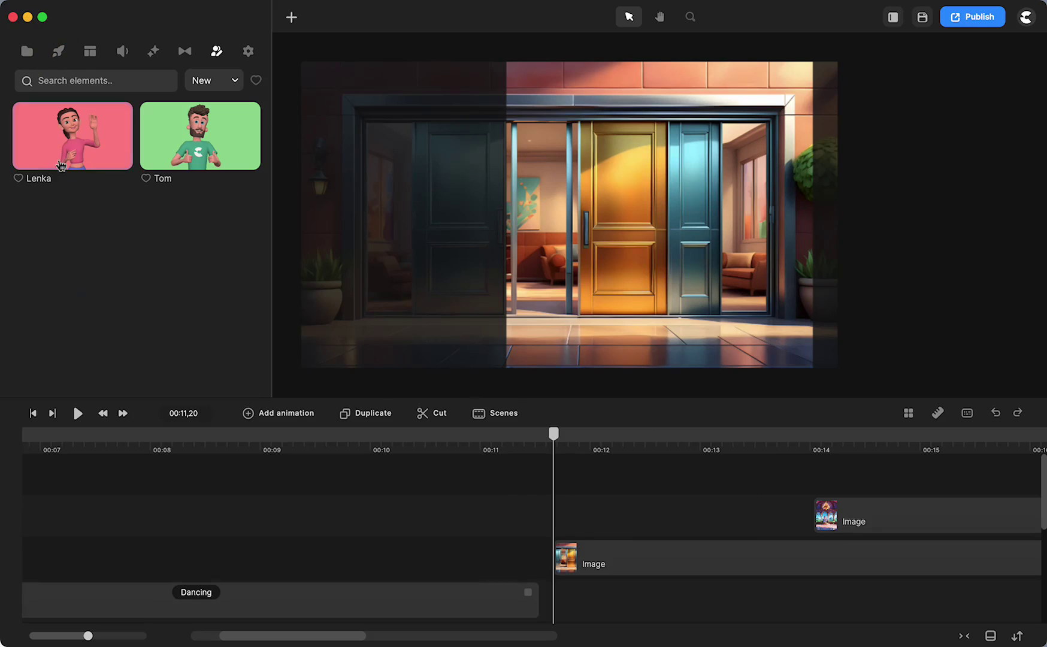
pyautogui.moveTo(60, 165); pyautogui.dragTo(593, 483)
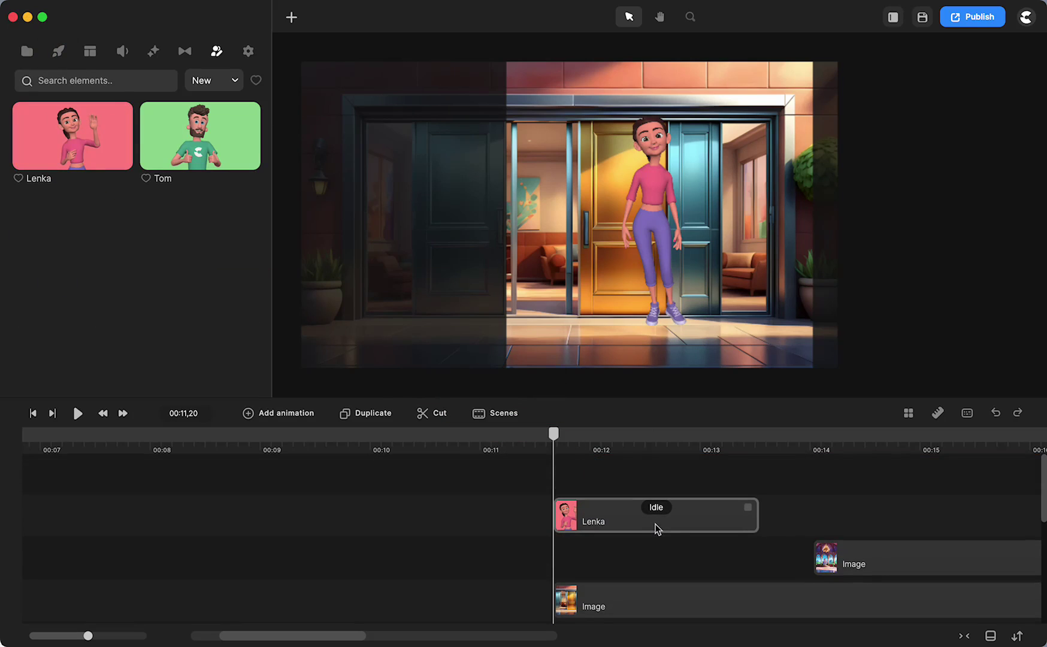
# Nudge Lenka down-left on the canvas and pull the castle clip back to start with her
pyautogui.click(652, 212)
pyautogui.moveTo(653, 211); pyautogui.dragTo(639, 228)
pyautogui.moveTo(838, 562); pyautogui.dragTo(604, 564)
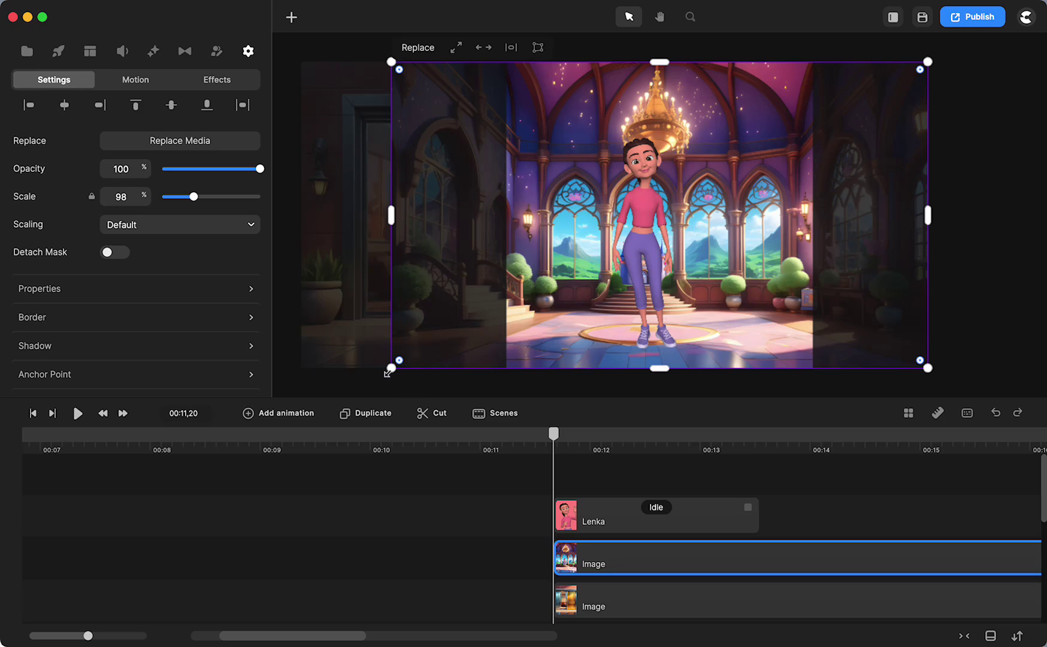
# Scale the castle image to 142%, shift it up, and delay its clip to just before 00:13
pyautogui.moveTo(389, 369); pyautogui.dragTo(316, 425)
pyautogui.moveTo(401, 323); pyautogui.dragTo(405, 289)
pyautogui.moveTo(313, 387); pyautogui.dragTo(274, 411)
pyautogui.moveTo(390, 300); pyautogui.dragTo(397, 287)
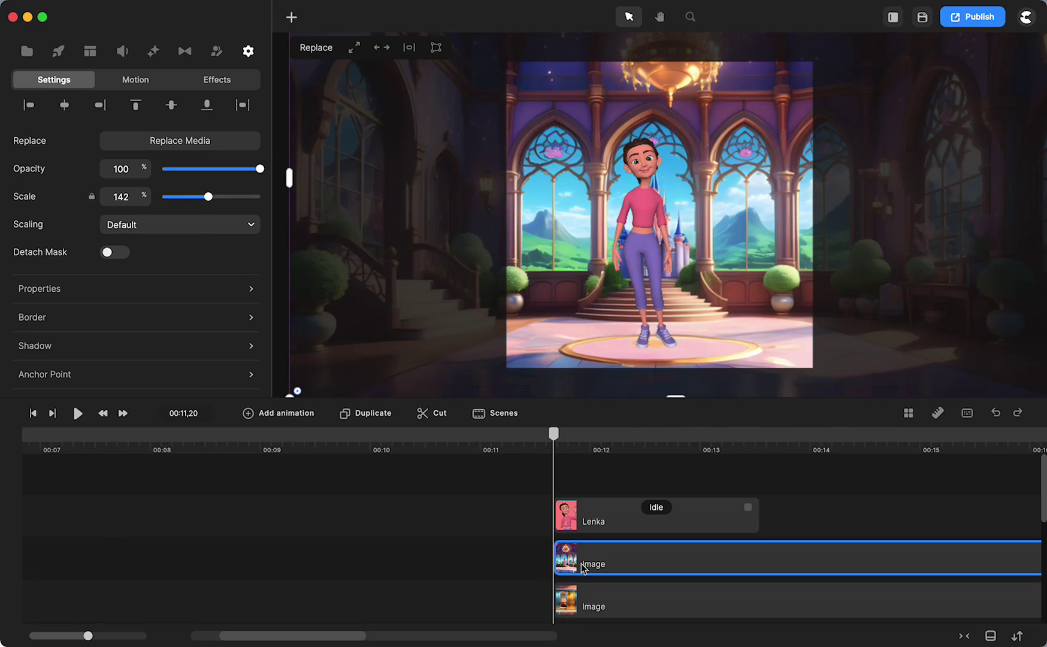
pyautogui.moveTo(579, 571); pyautogui.dragTo(721, 565)
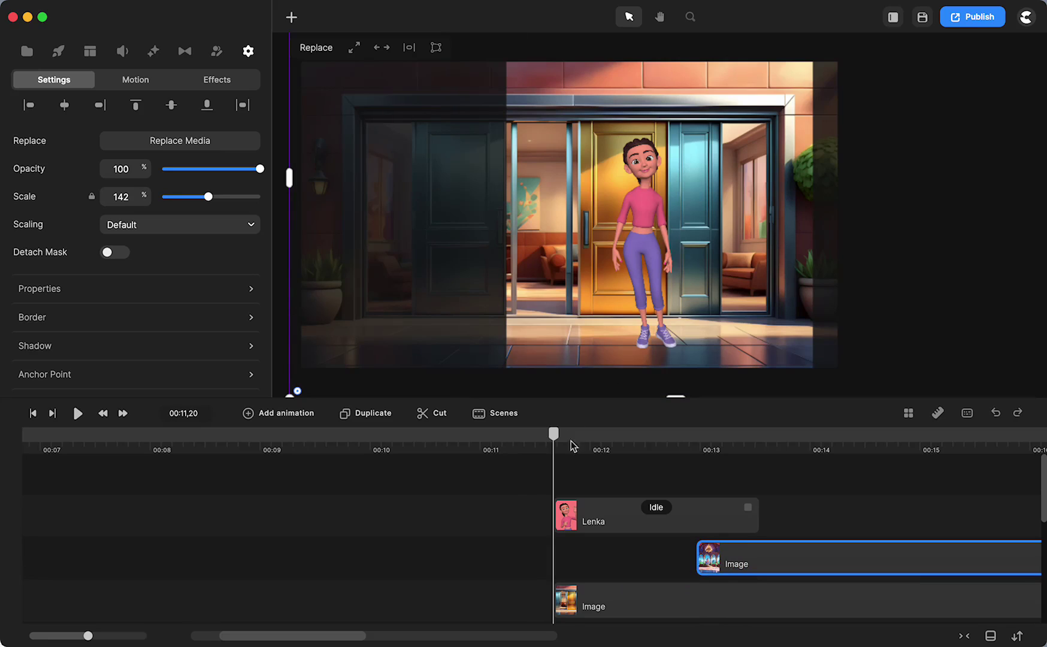
# Browse Lenka's customization options, then apply the first preset: white top, black trousers and boots
pyautogui.click(627, 521)
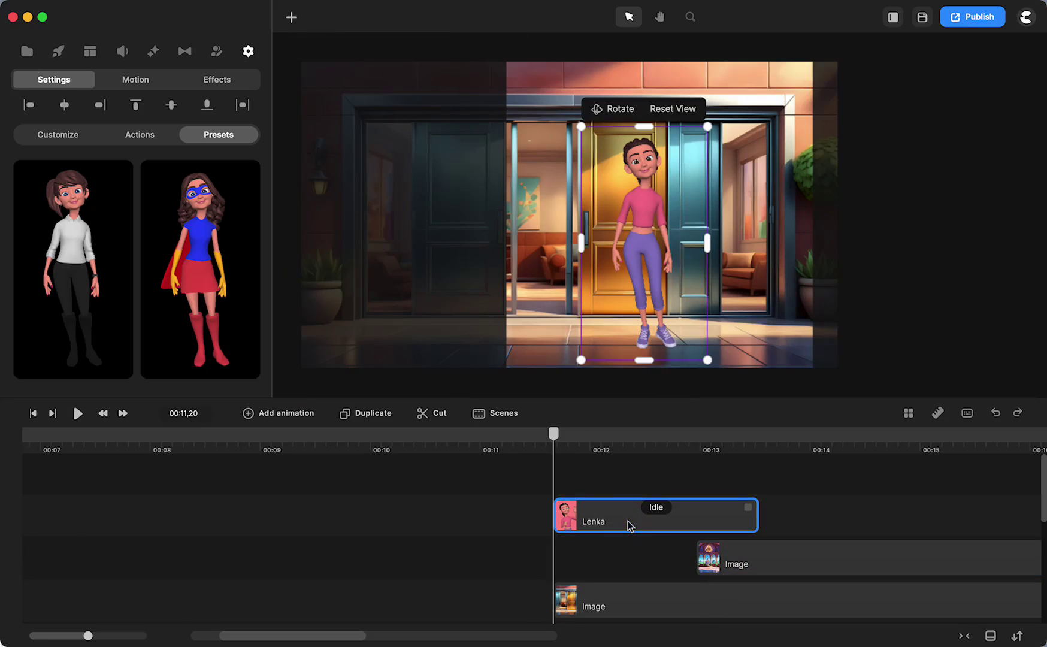
pyautogui.click(58, 134)
pyautogui.click(85, 191)
pyautogui.click(201, 265)
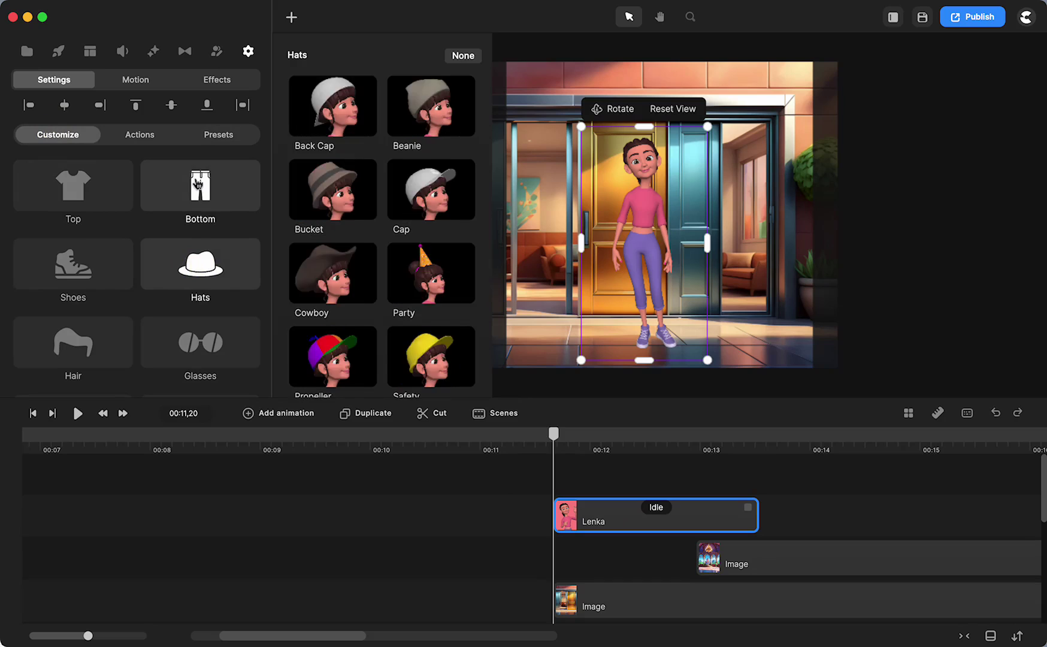
pyautogui.click(198, 184)
pyautogui.click(86, 344)
pyautogui.scroll(-7, 84, 342)
pyautogui.click(85, 141)
pyautogui.scroll(7, 103, 221)
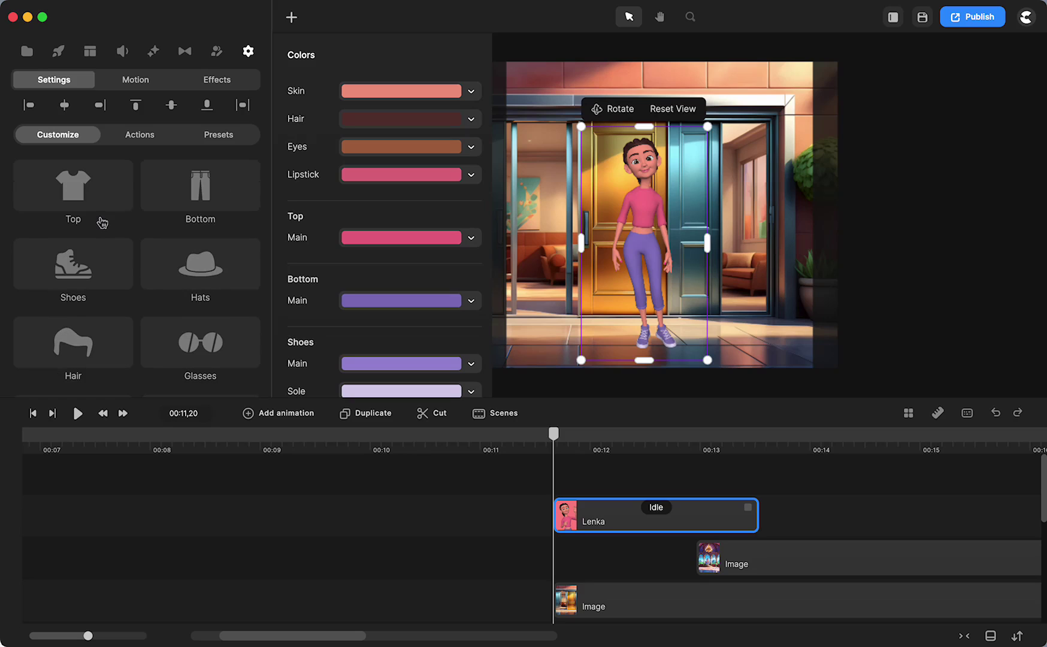
pyautogui.click(219, 138)
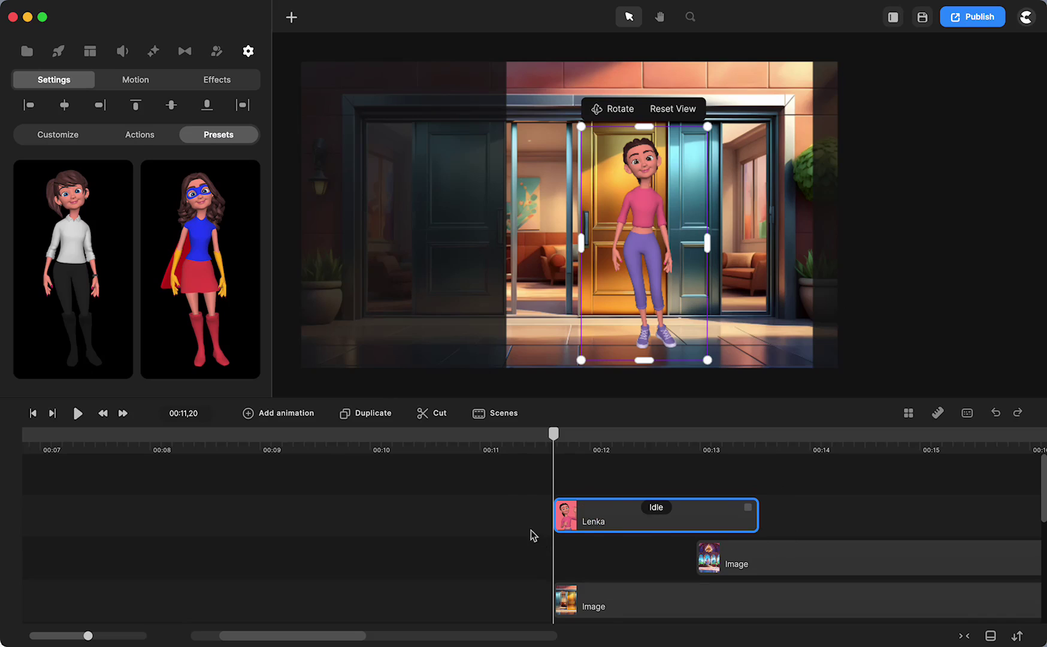
pyautogui.click(82, 262)
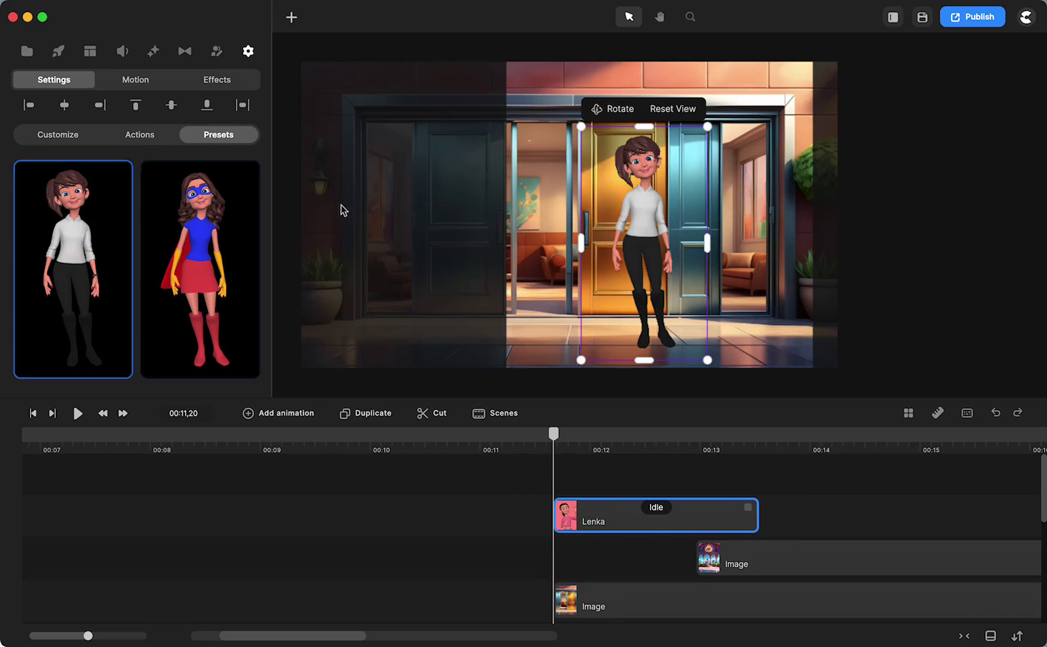
# Enlarge Lenka slightly, move her up, and start the castle clip at the playhead
pyautogui.moveTo(710, 128)
pyautogui.mouseDown()
pyautogui.moveTo(717, 102)
pyautogui.moveTo(715, 110)
pyautogui.mouseUp()
pyautogui.moveTo(647, 222); pyautogui.dragTo(645, 212)
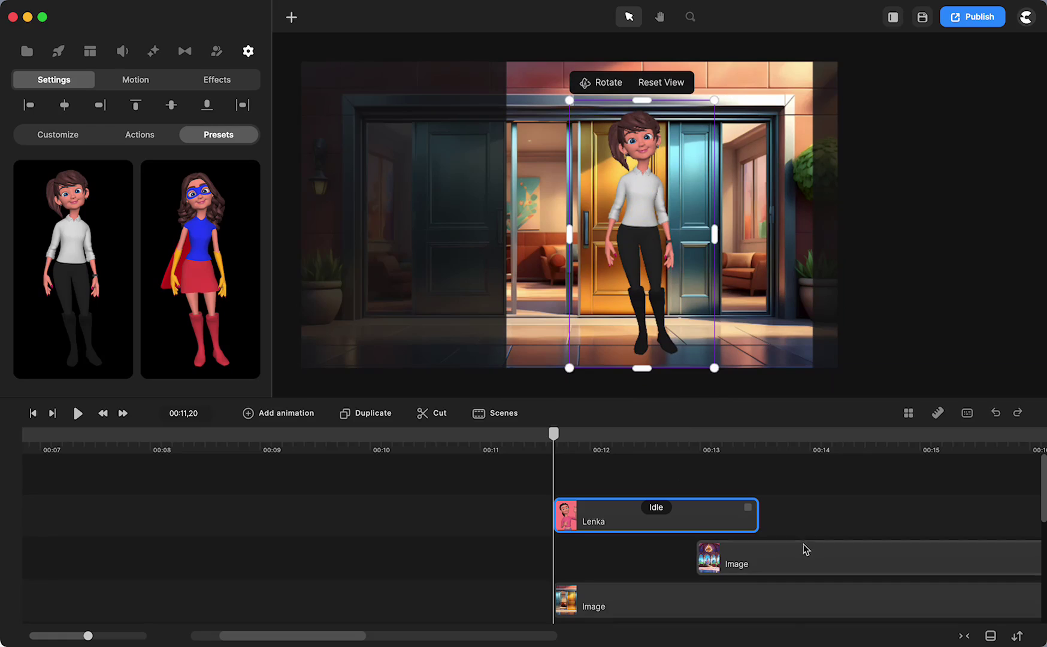
pyautogui.moveTo(803, 546); pyautogui.dragTo(660, 563)
# Scale the castle image to 157% to fill the frame and nudge its clip start slightly later
pyautogui.moveTo(430, 273); pyautogui.dragTo(435, 252)
pyautogui.moveTo(289, 379); pyautogui.dragTo(261, 414)
pyautogui.moveTo(425, 243); pyautogui.dragTo(426, 275)
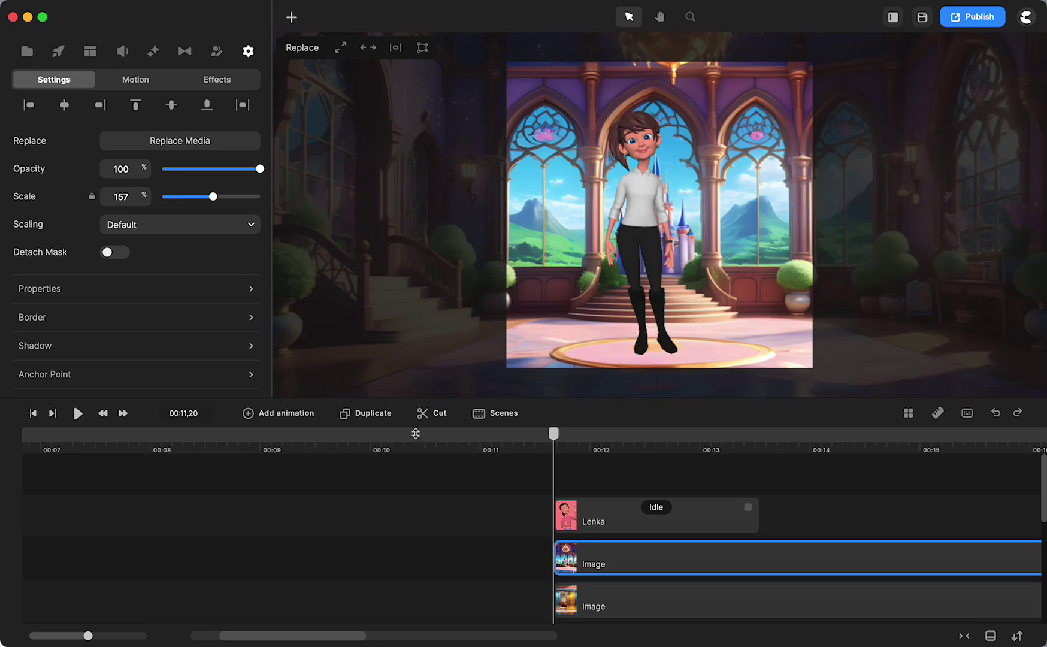
pyautogui.moveTo(566, 562)
pyautogui.mouseDown()
pyautogui.moveTo(695, 567)
pyautogui.moveTo(564, 562)
pyautogui.mouseUp()
# Crop the castle image into a square frame around Lenka using Detach Mask, and delay its clip
pyautogui.click(108, 254)
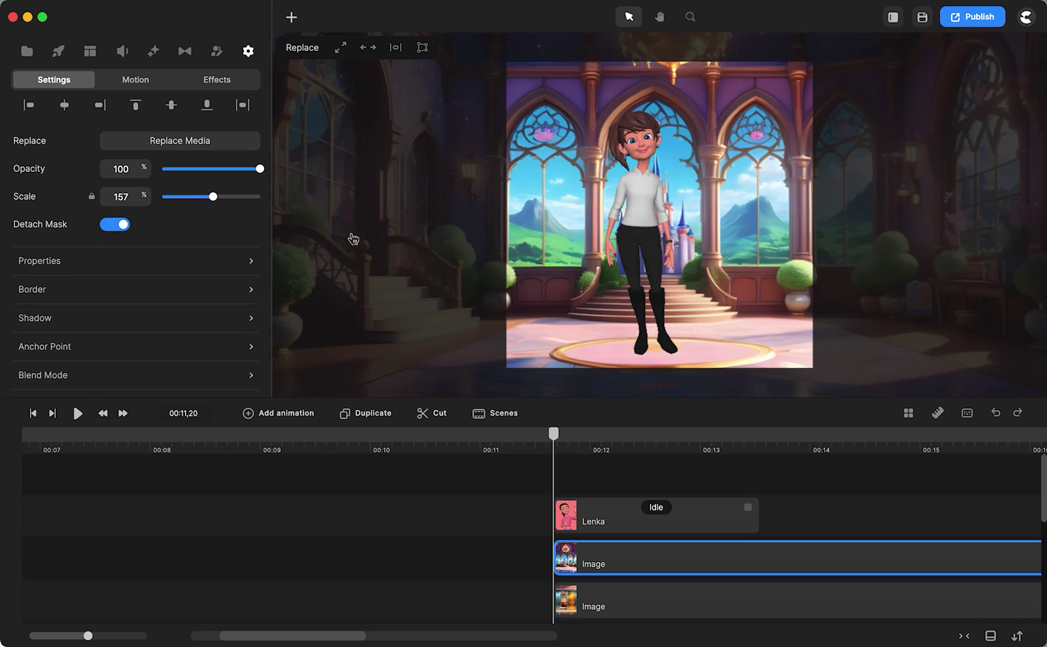
pyautogui.moveTo(346, 254); pyautogui.dragTo(416, 252)
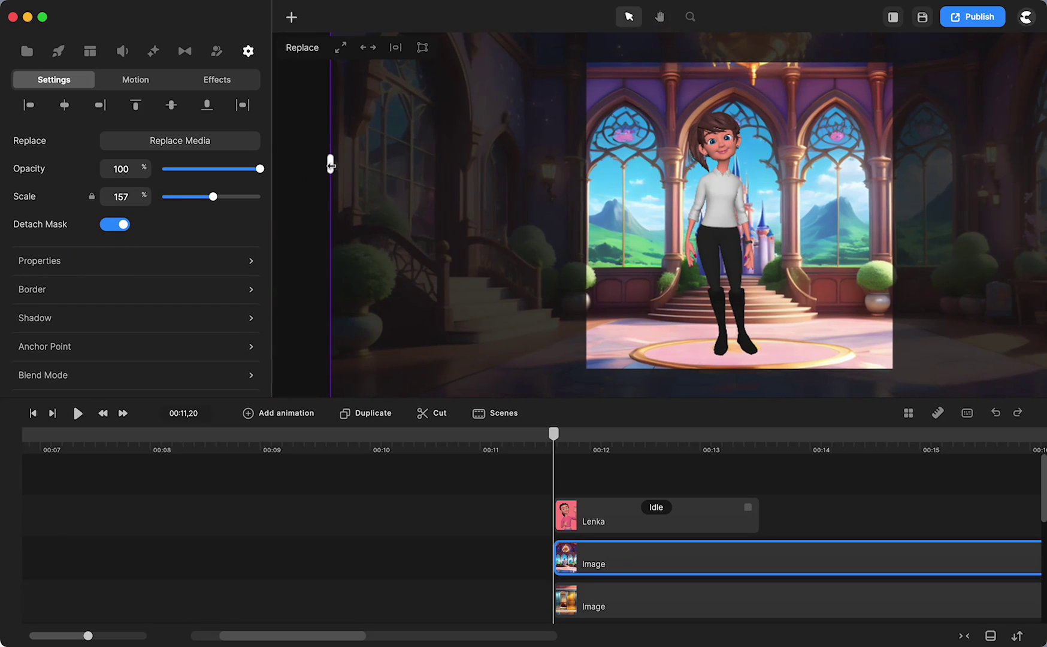
pyautogui.moveTo(331, 165); pyautogui.dragTo(567, 176)
pyautogui.moveTo(922, 218); pyautogui.dragTo(907, 222)
pyautogui.moveTo(930, 169); pyautogui.dragTo(910, 174)
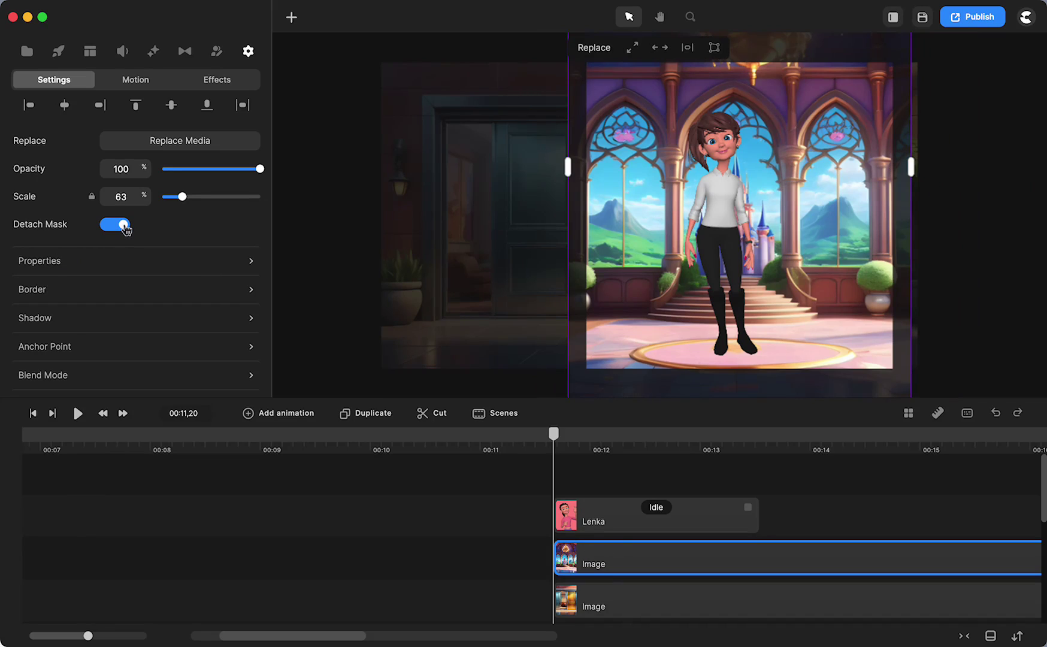
pyautogui.click(124, 225)
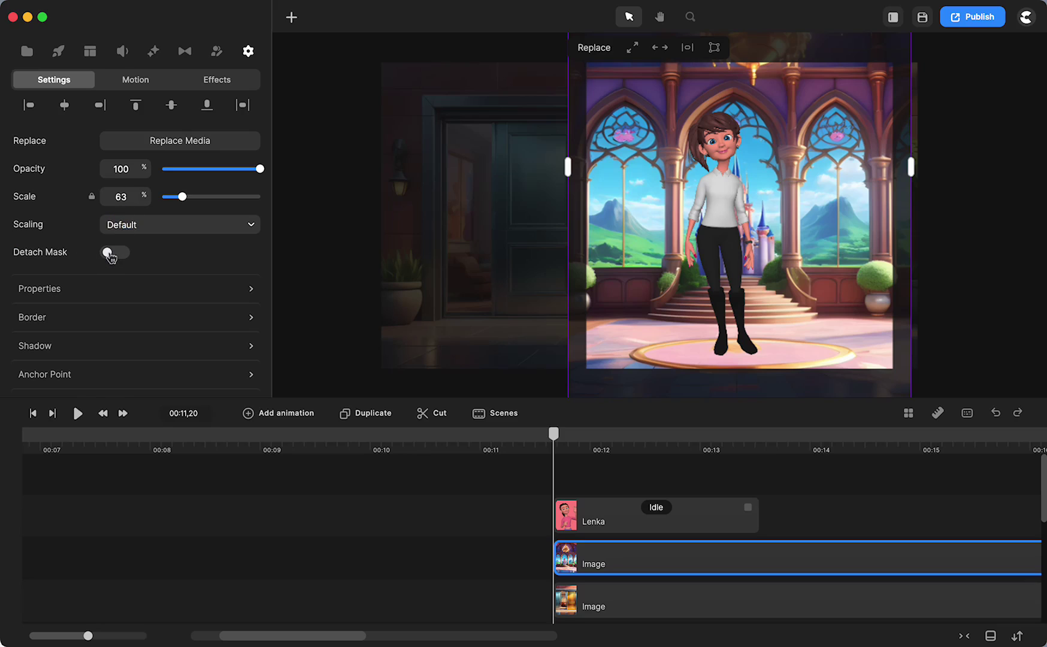
pyautogui.click(109, 254)
pyautogui.moveTo(690, 279); pyautogui.dragTo(638, 274)
pyautogui.click(912, 221)
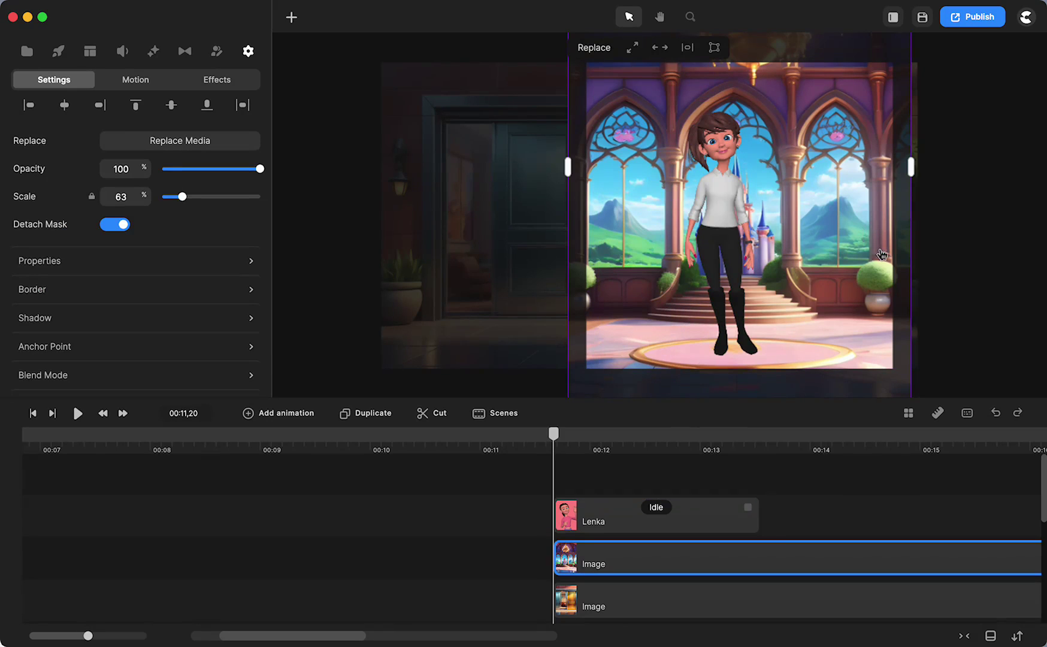
pyautogui.moveTo(884, 257)
pyautogui.mouseDown()
pyautogui.moveTo(825, 256)
pyautogui.moveTo(881, 262)
pyautogui.mouseUp()
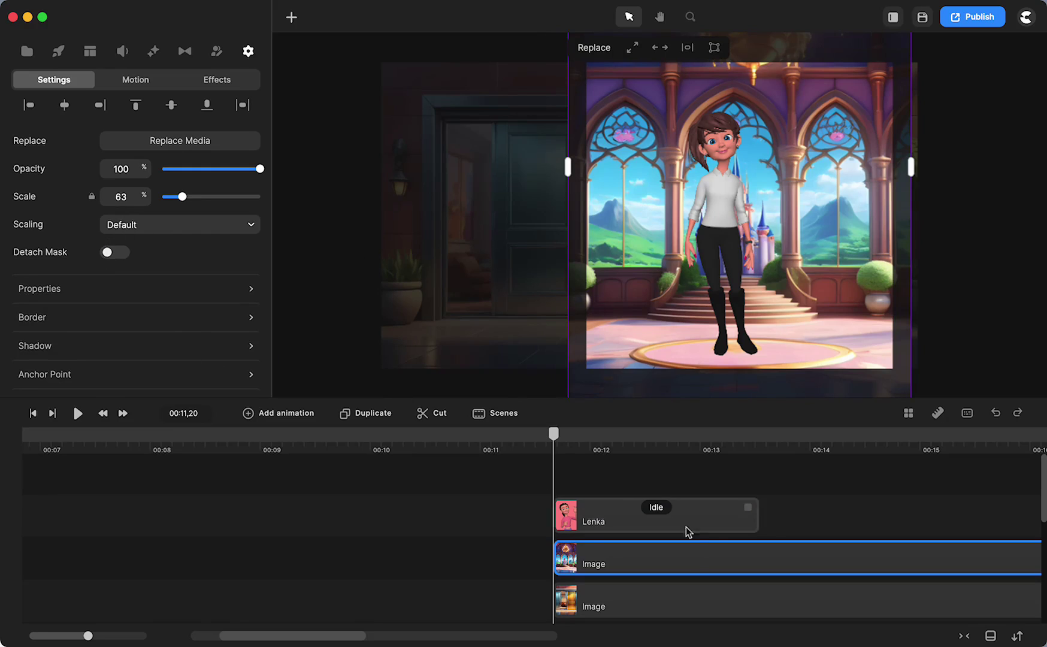
pyautogui.moveTo(682, 567); pyautogui.dragTo(834, 552)
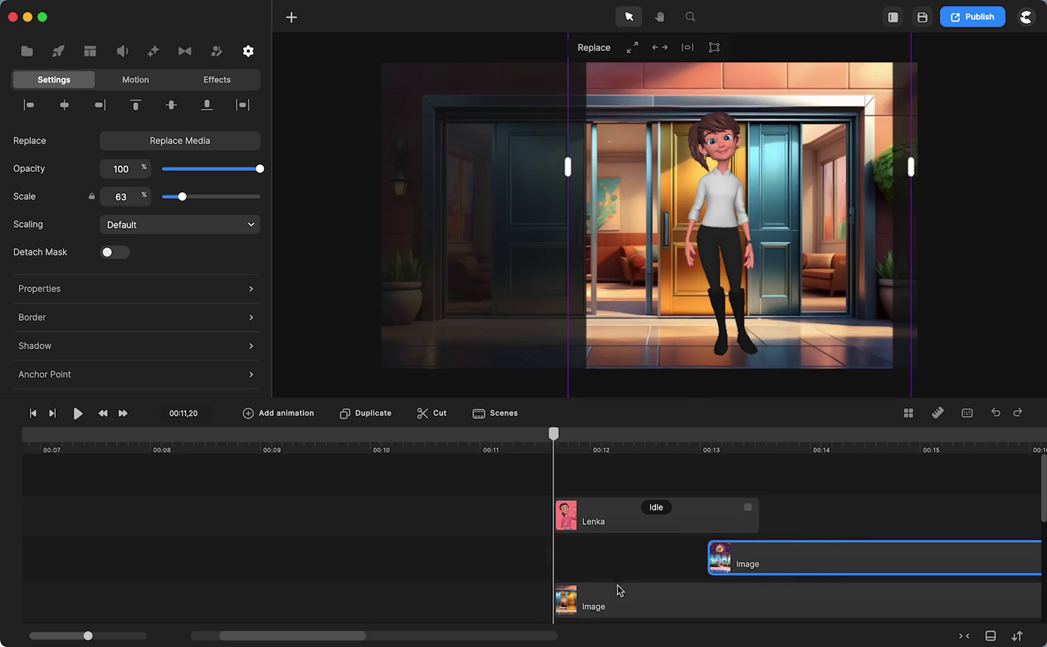
# Crop the office-door image from the left into a matching frame, then reattach its mask
pyautogui.click(619, 595)
pyautogui.scroll(-3, 620, 568)
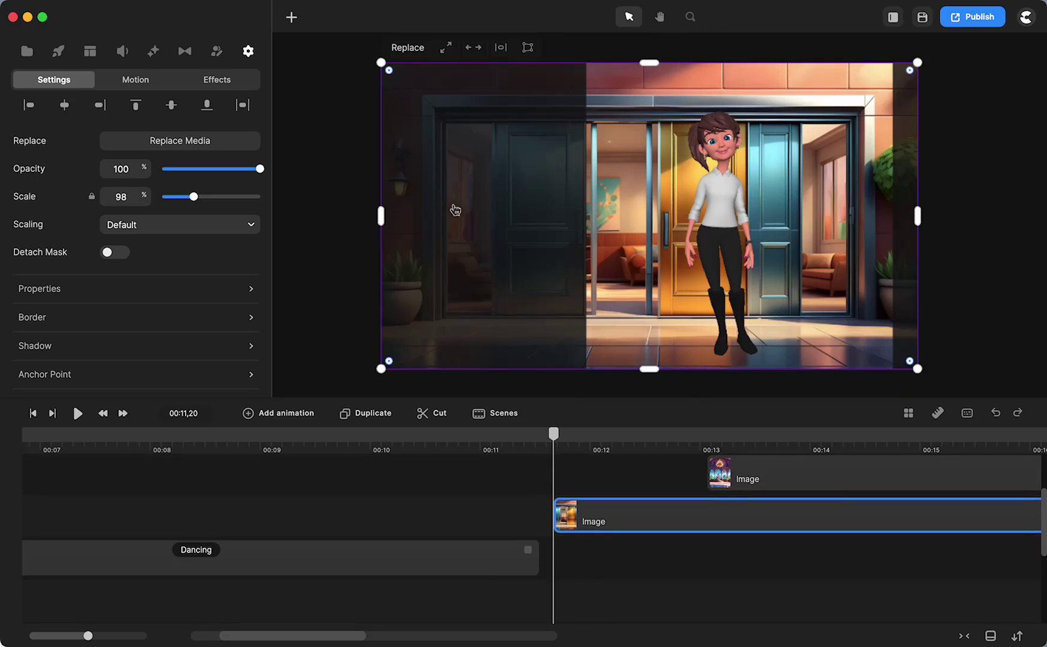
pyautogui.click(109, 252)
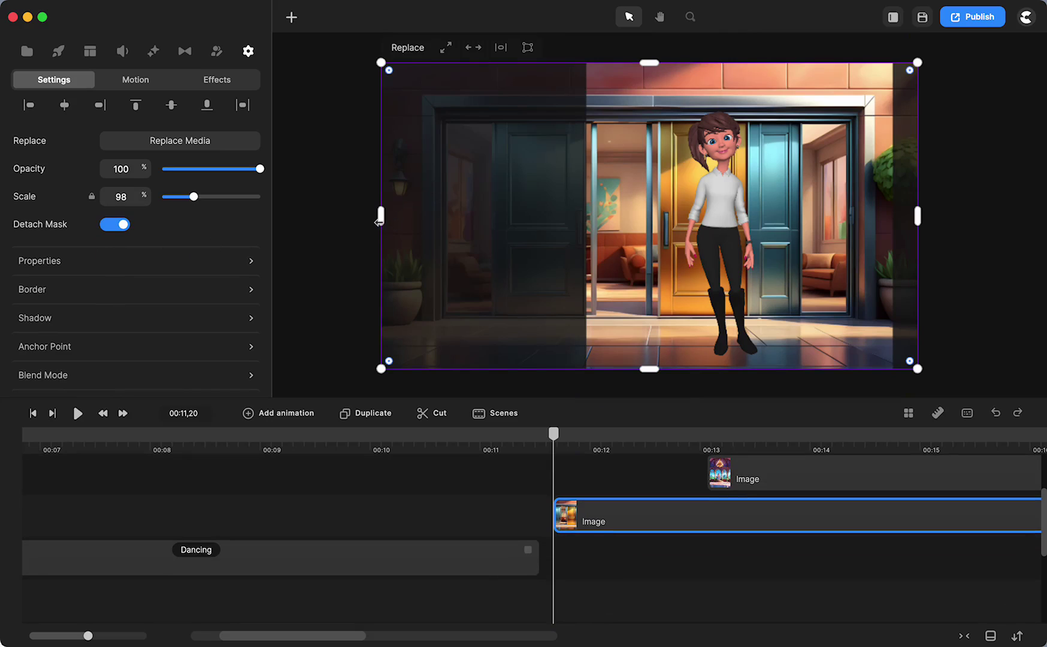
pyautogui.moveTo(379, 222); pyautogui.dragTo(606, 216)
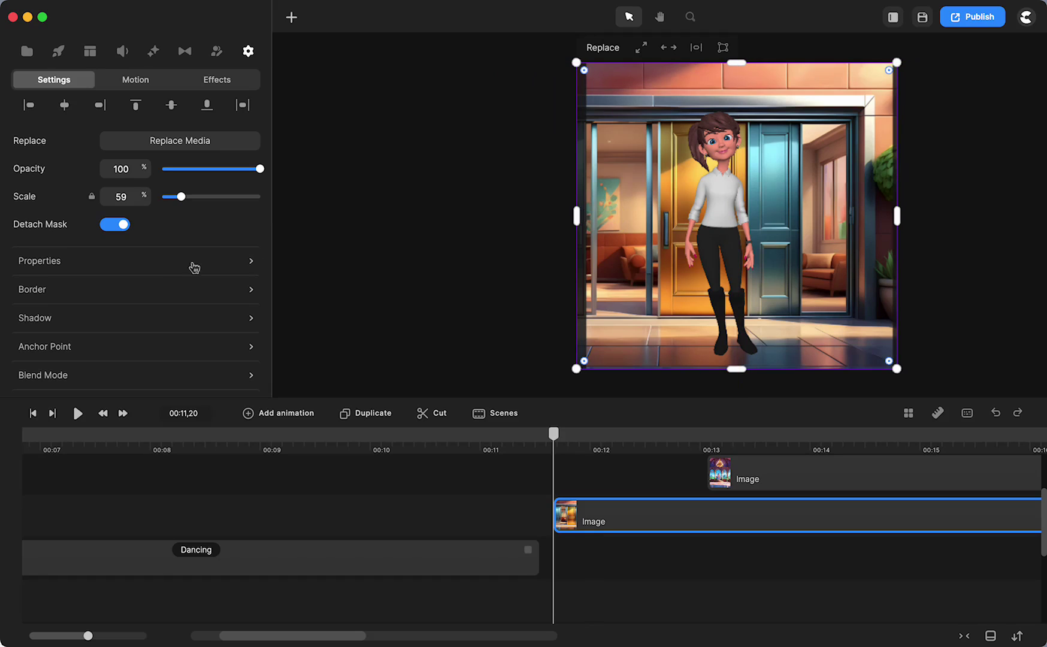
pyautogui.click(123, 226)
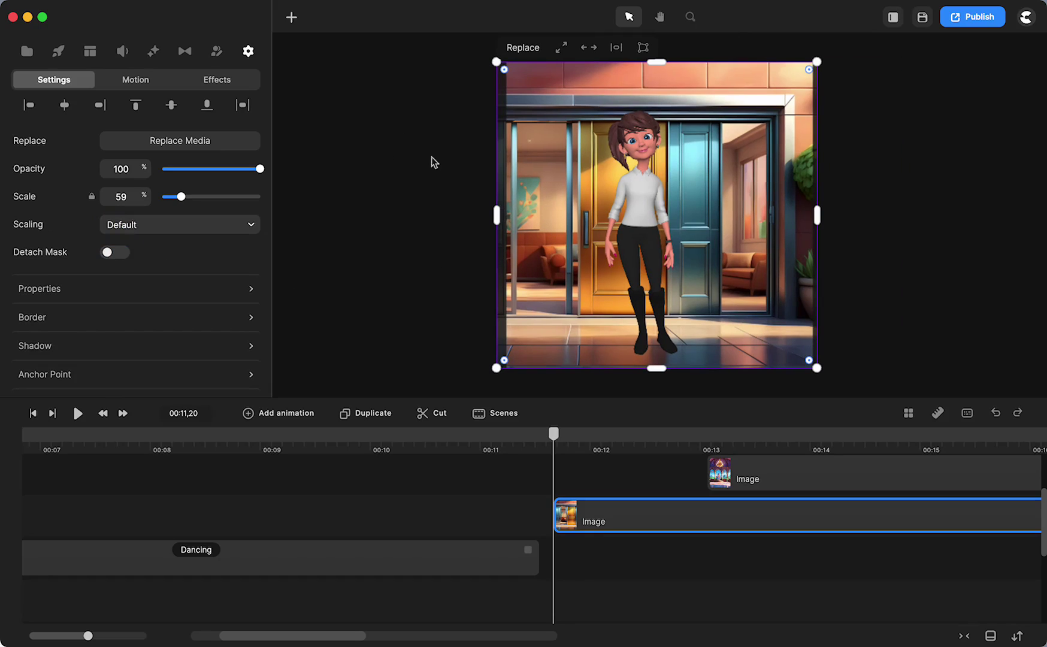
pyautogui.scroll(3, 610, 516)
# Start the castle image around 00:15 and extend Lenka's Idle clip to about 00:15
pyautogui.click(591, 518)
pyautogui.hscroll(5, 593, 520)
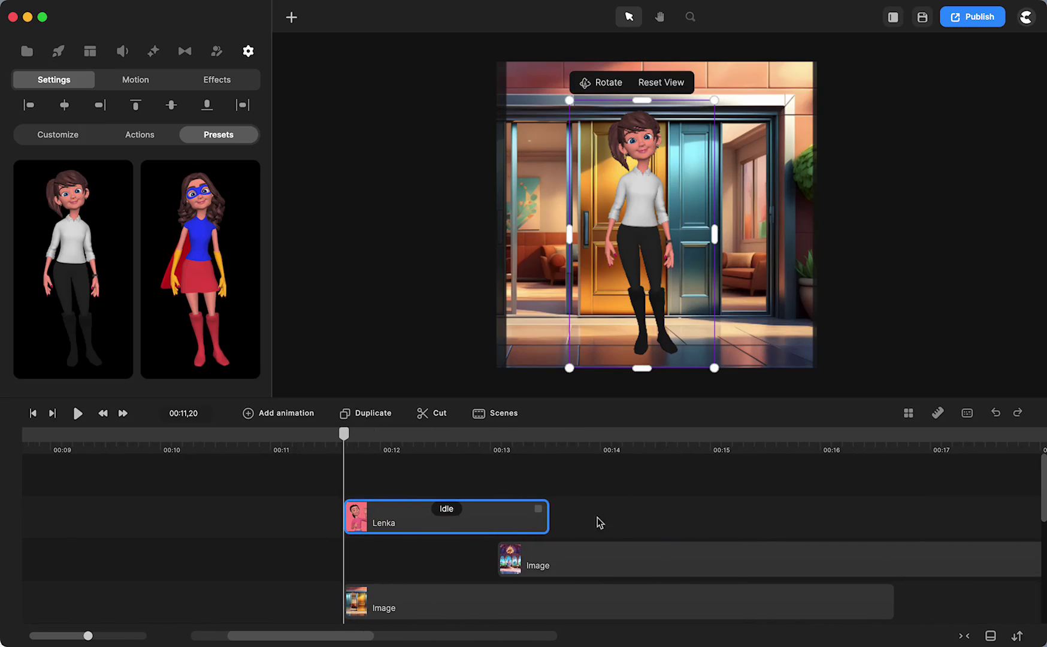
pyautogui.moveTo(558, 560); pyautogui.dragTo(779, 557)
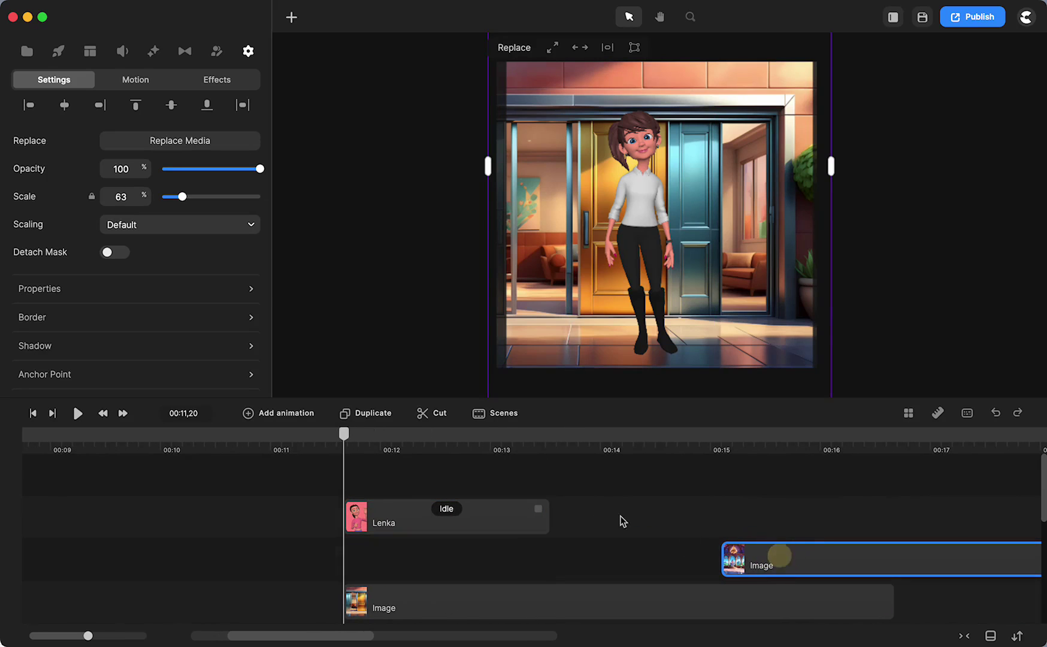
pyautogui.moveTo(538, 508); pyautogui.dragTo(694, 508)
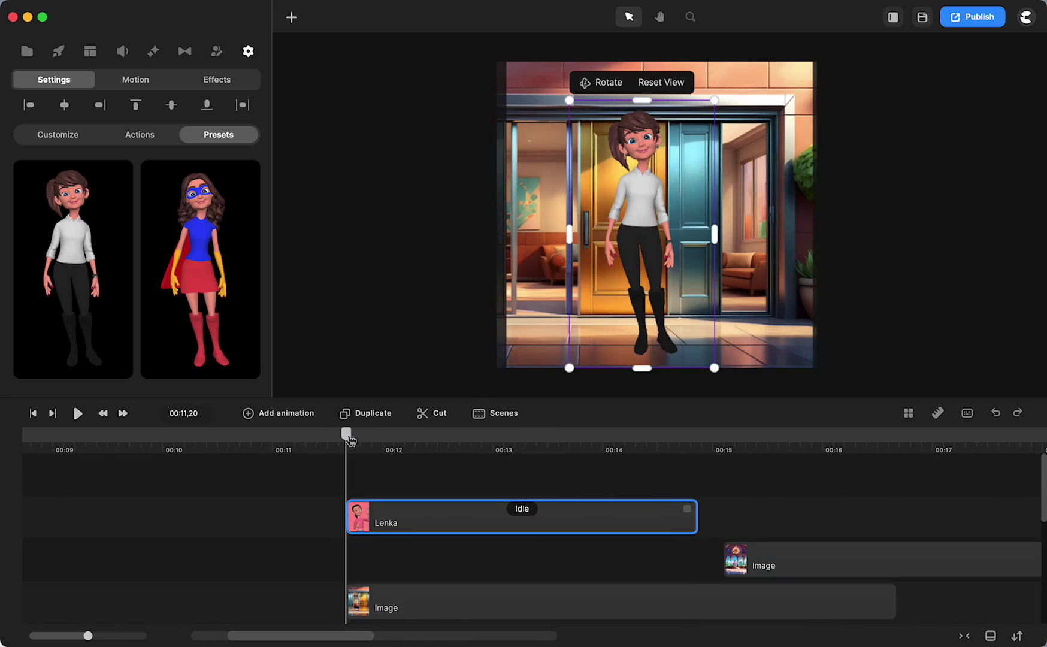
# Add a Character View animation to Lenka at 00:12,14 with Linear easing
pyautogui.moveTo(350, 440); pyautogui.dragTo(436, 452)
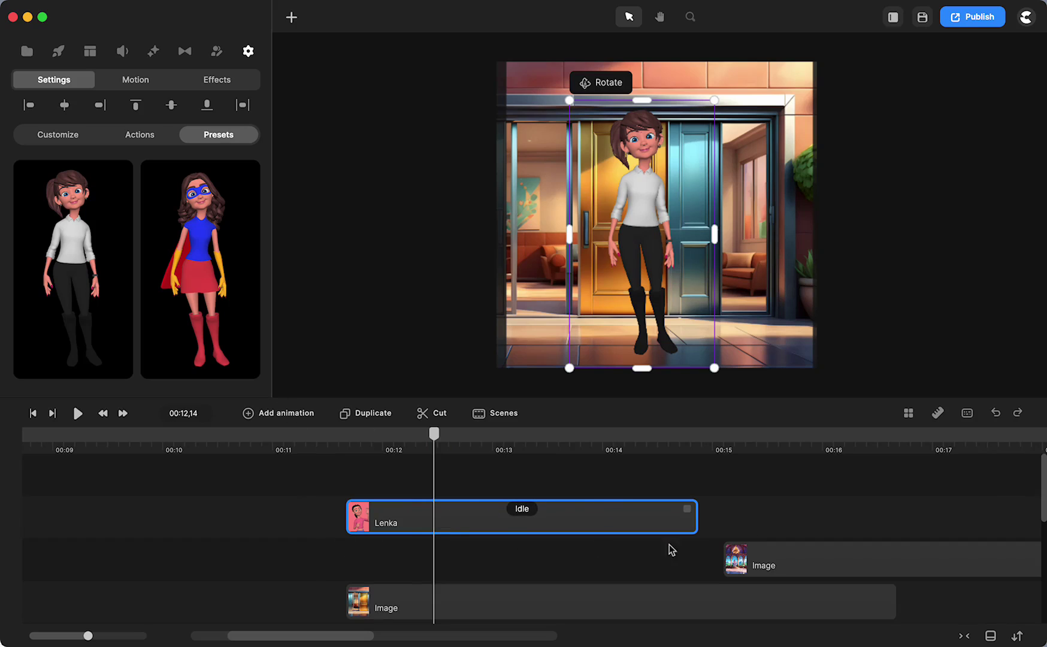
pyautogui.click(273, 420)
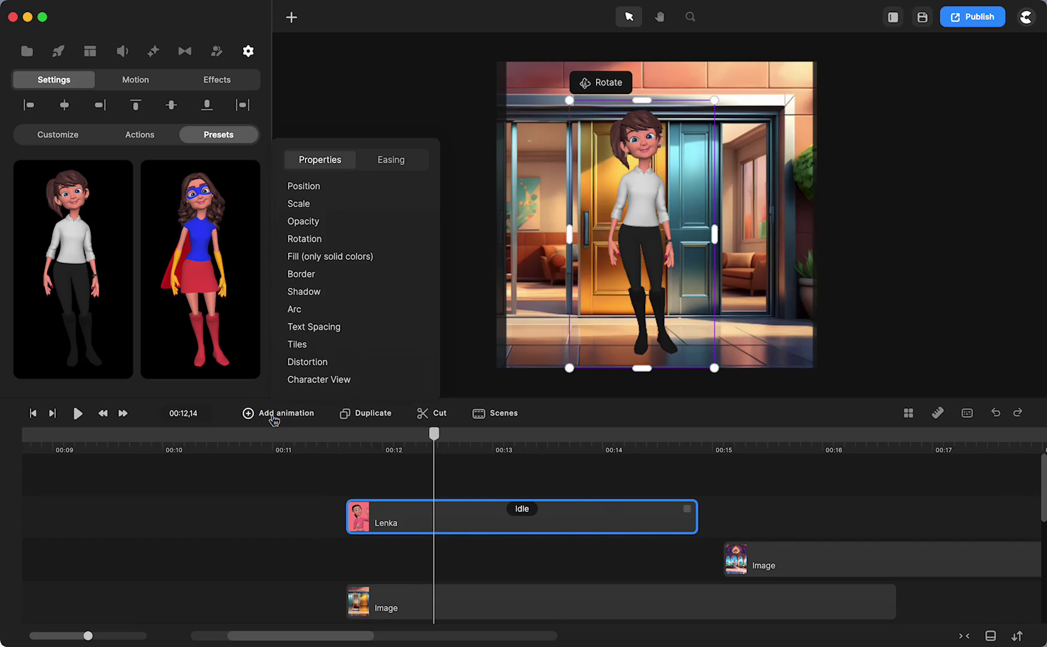
pyautogui.click(315, 382)
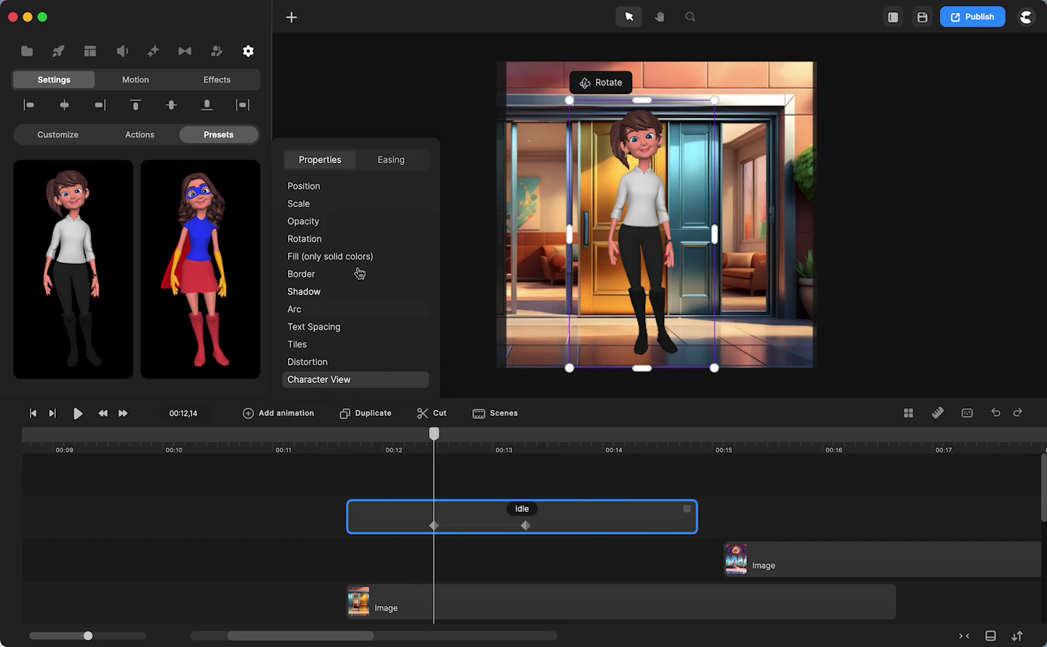
pyautogui.click(379, 165)
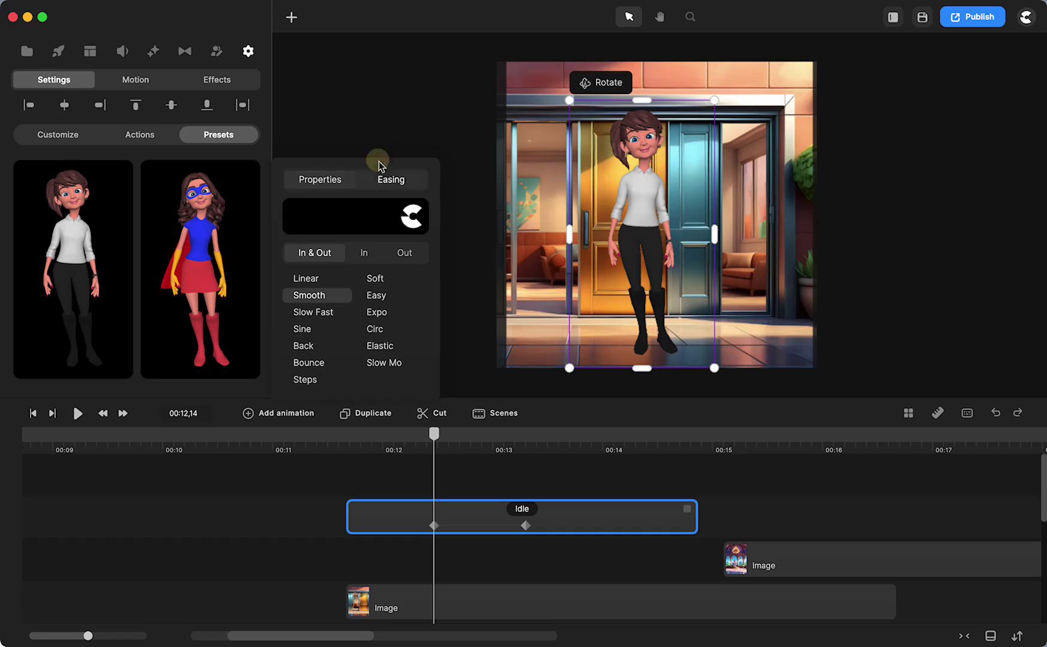
pyautogui.click(305, 280)
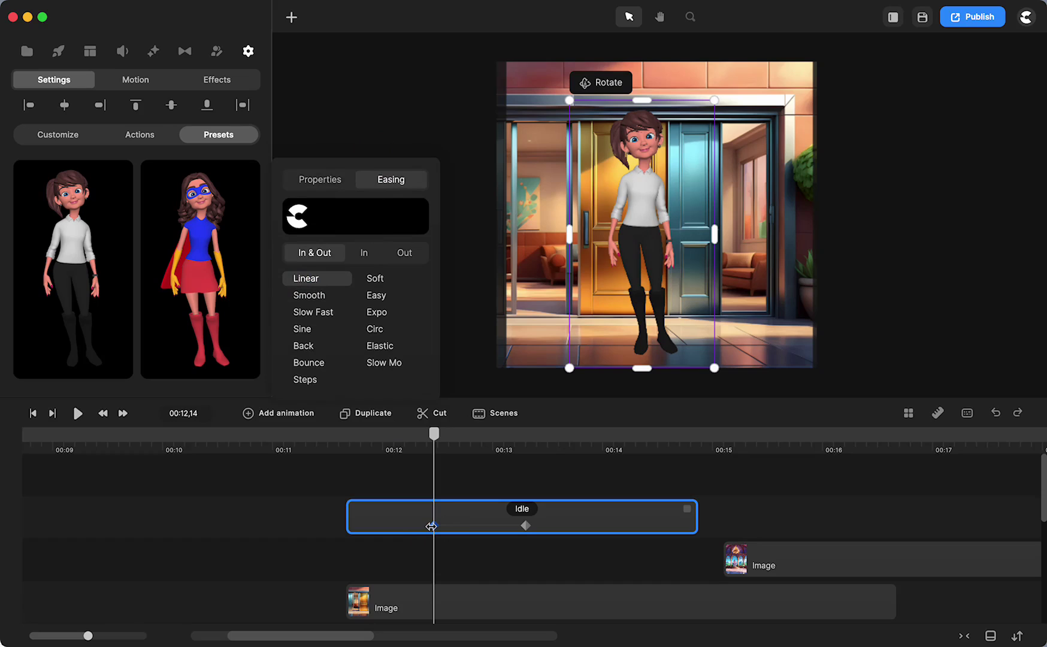
pyautogui.click(526, 526)
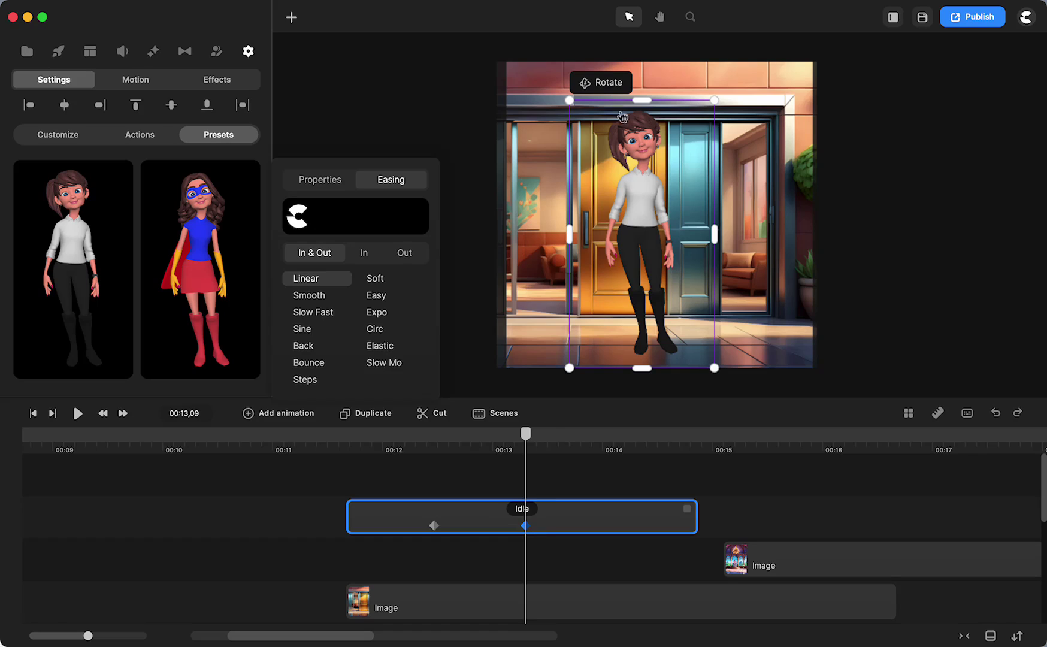
# Rotate Lenka at the ending keyframe so she spins all the way around and ends facing front
pyautogui.click(605, 81)
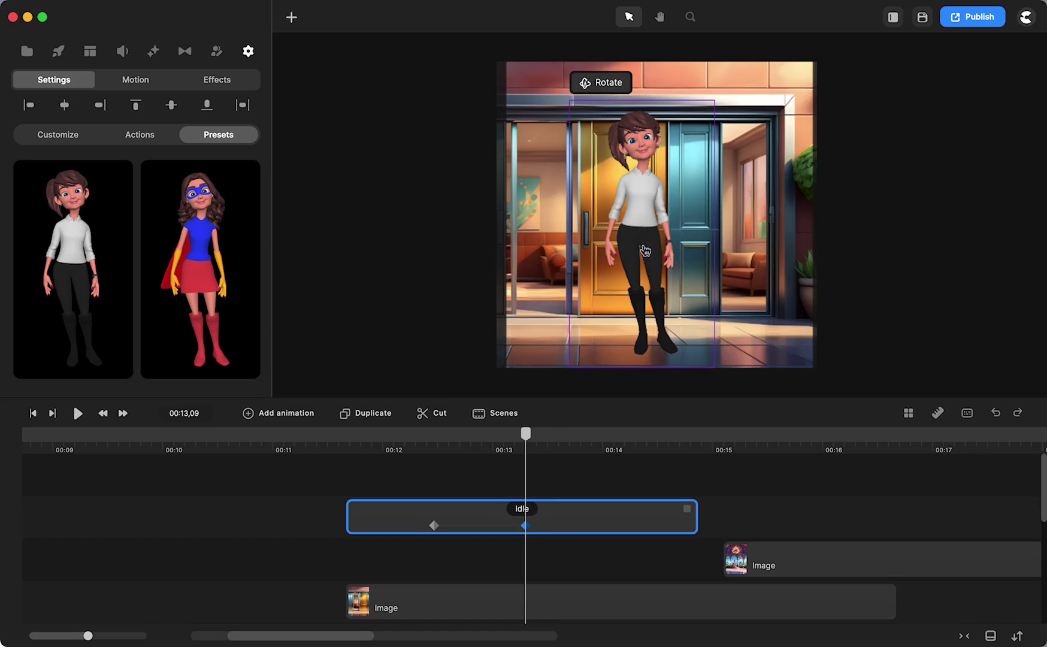
pyautogui.moveTo(628, 241); pyautogui.dragTo(752, 226)
pyautogui.moveTo(675, 222); pyautogui.dragTo(755, 224)
pyautogui.moveTo(688, 224); pyautogui.dragTo(753, 206)
pyautogui.moveTo(658, 226); pyautogui.dragTo(748, 221)
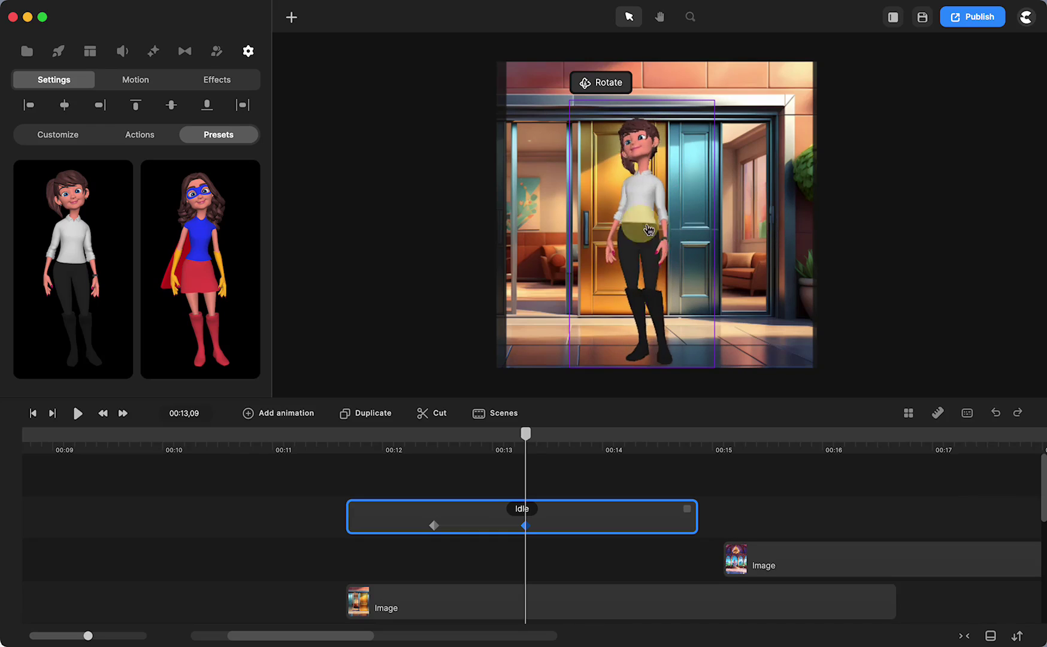
pyautogui.moveTo(665, 227); pyautogui.dragTo(748, 251)
pyautogui.moveTo(647, 231); pyautogui.dragTo(750, 207)
pyautogui.moveTo(671, 222); pyautogui.dragTo(752, 205)
pyautogui.moveTo(657, 222); pyautogui.dragTo(732, 240)
# Preview the spin, drag its ending keyframe later to about 00:13,22, and replay to check
pyautogui.click(357, 436)
pyautogui.click(78, 413)
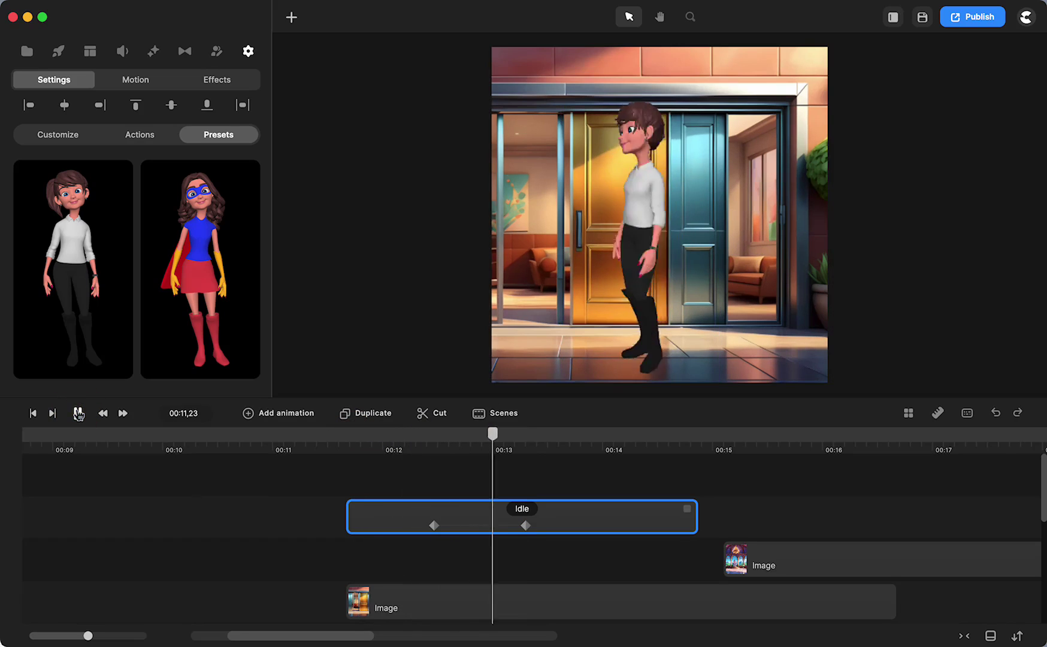
pyautogui.click(78, 414)
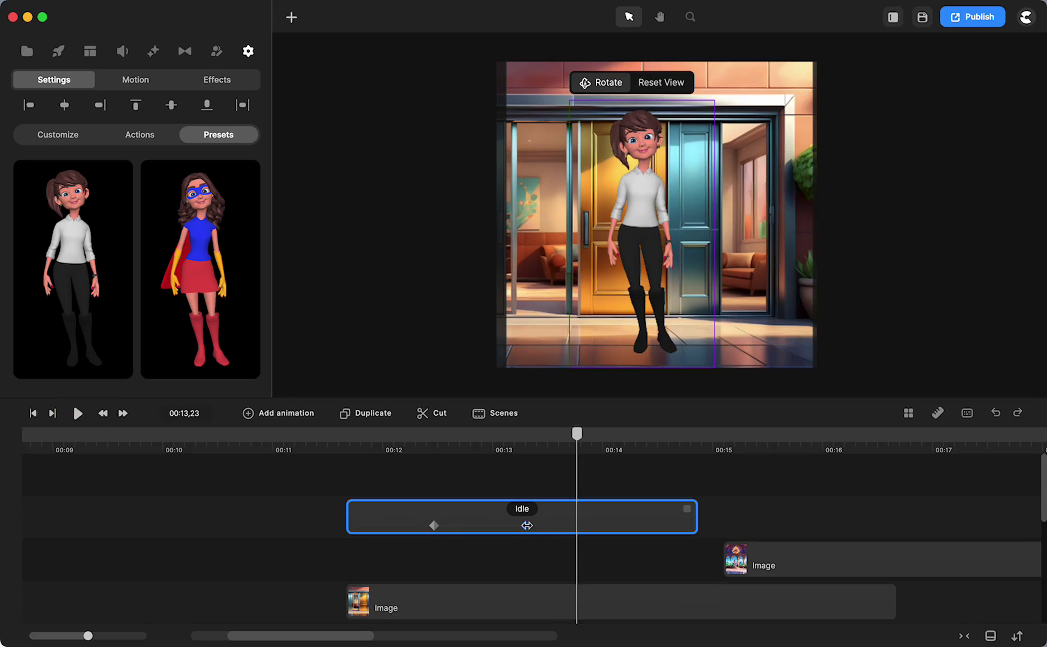
pyautogui.moveTo(527, 525); pyautogui.dragTo(573, 525)
pyautogui.click(376, 434)
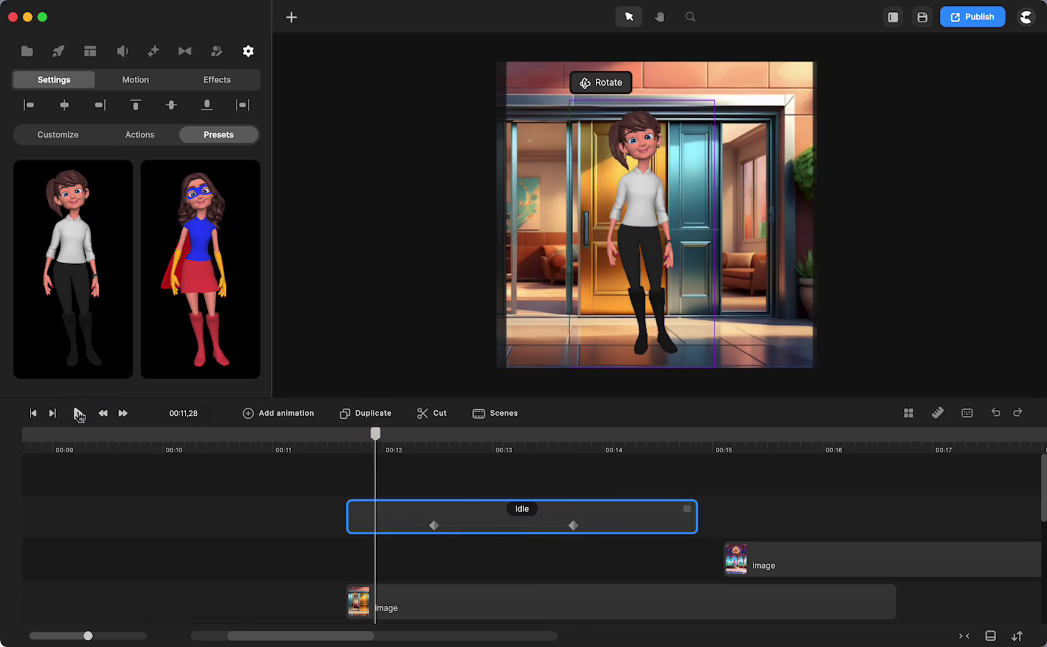
pyautogui.click(77, 413)
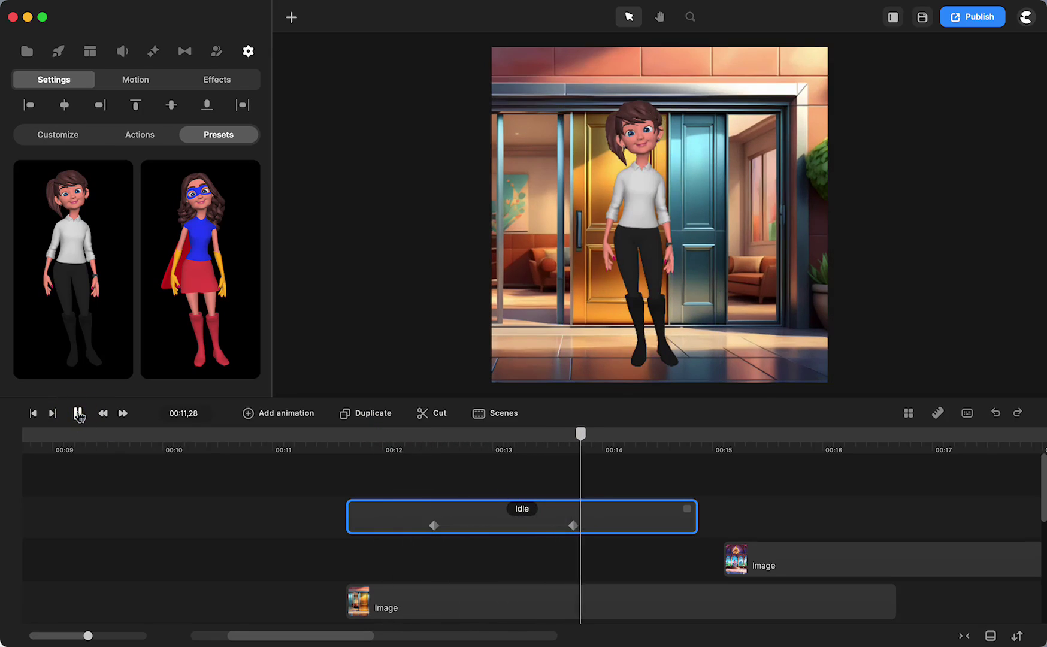
pyautogui.click(78, 413)
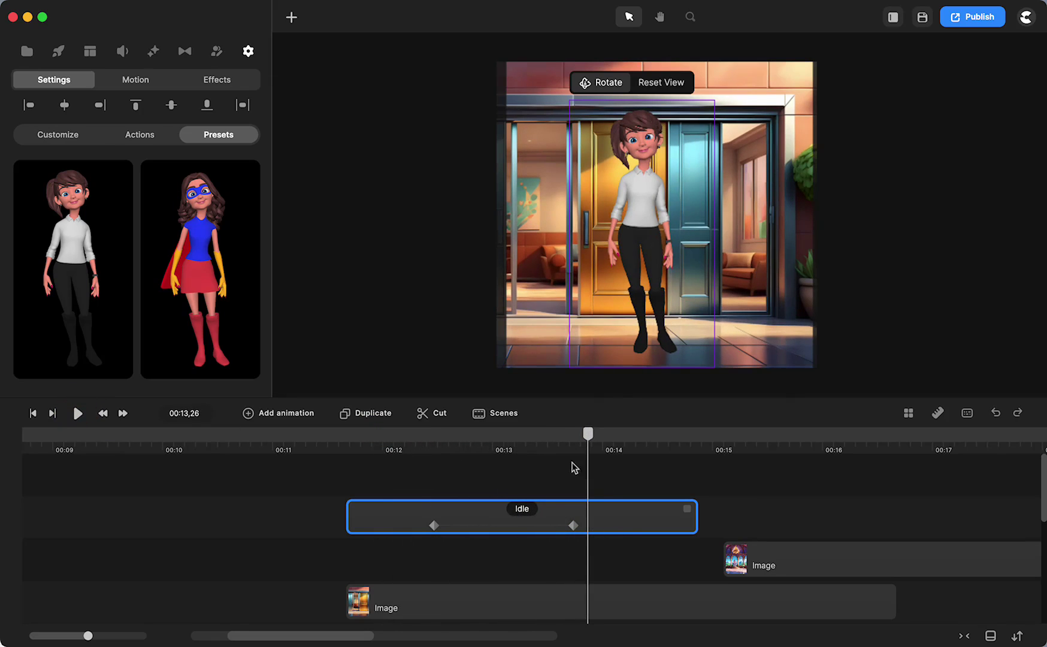
pyautogui.moveTo(589, 438); pyautogui.dragTo(573, 466)
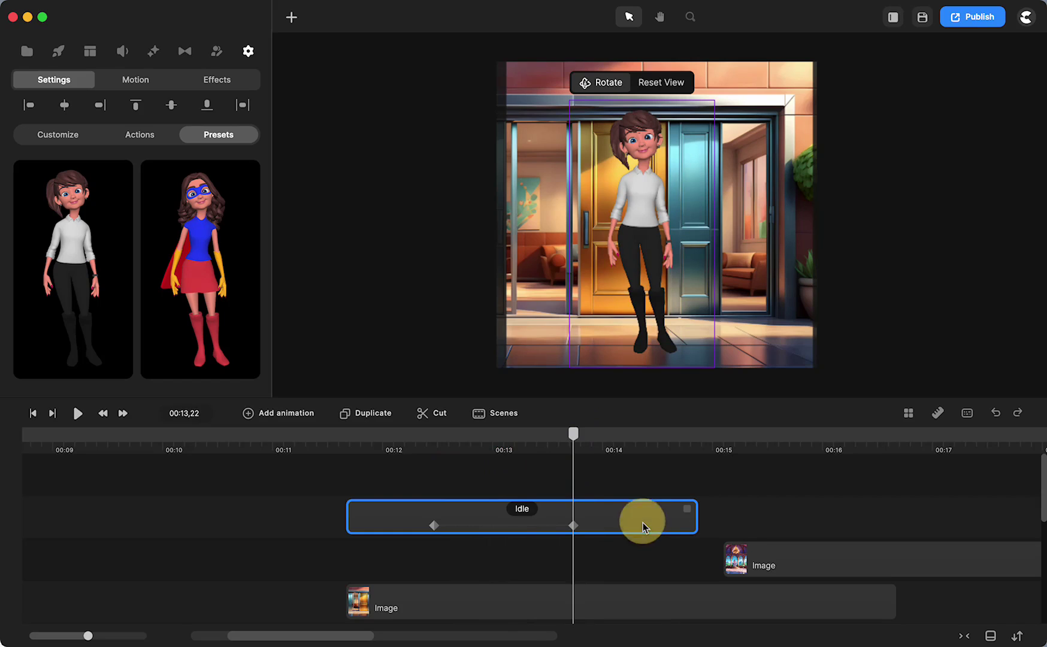
# Duplicate the character's Idle clip with Cmd+D onto its own track
pyautogui.click(839, 519)
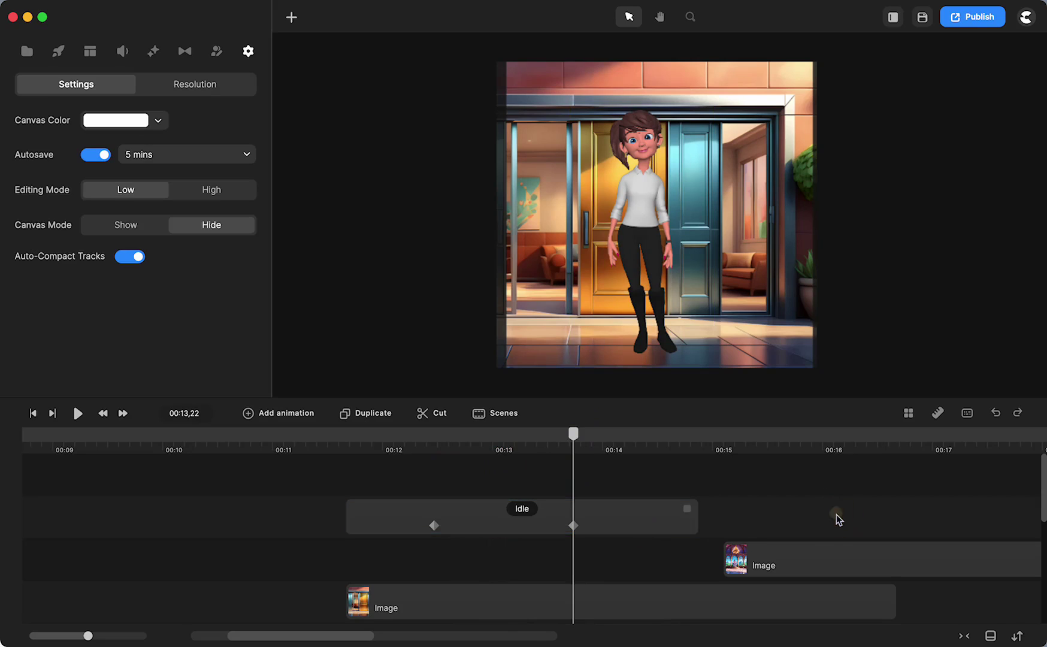
pyautogui.click(647, 526)
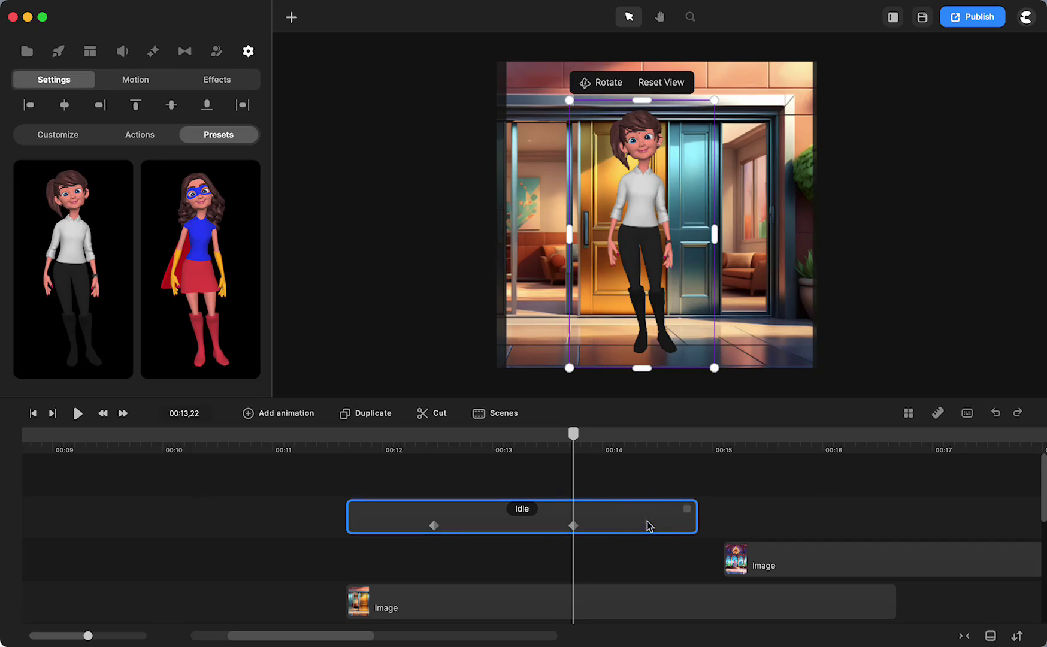
pyautogui.click(359, 414)
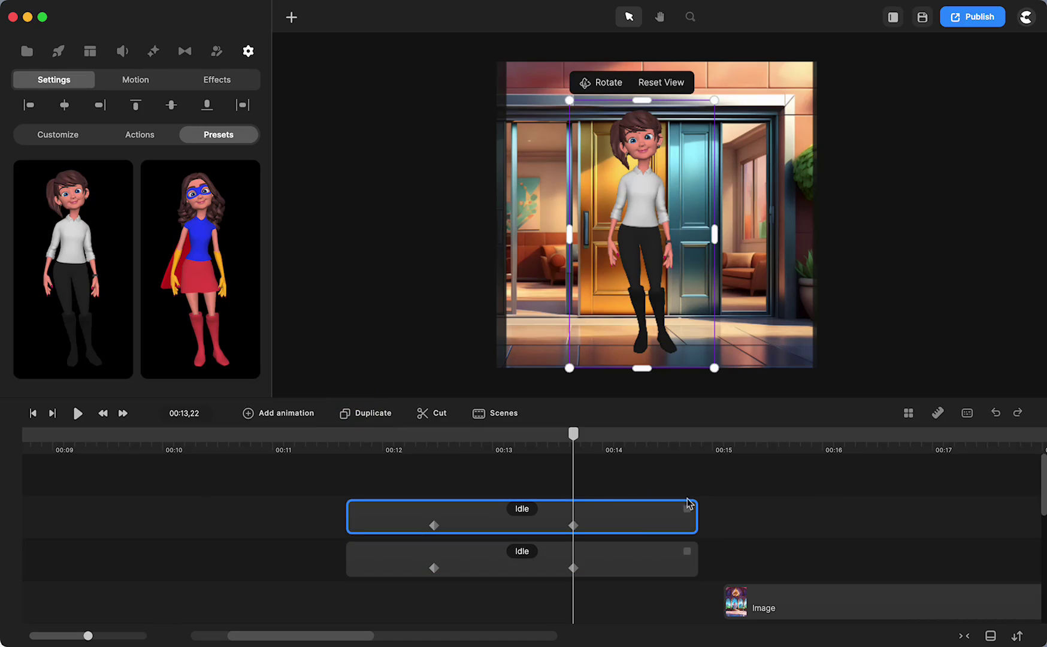
pyautogui.press('Delete')
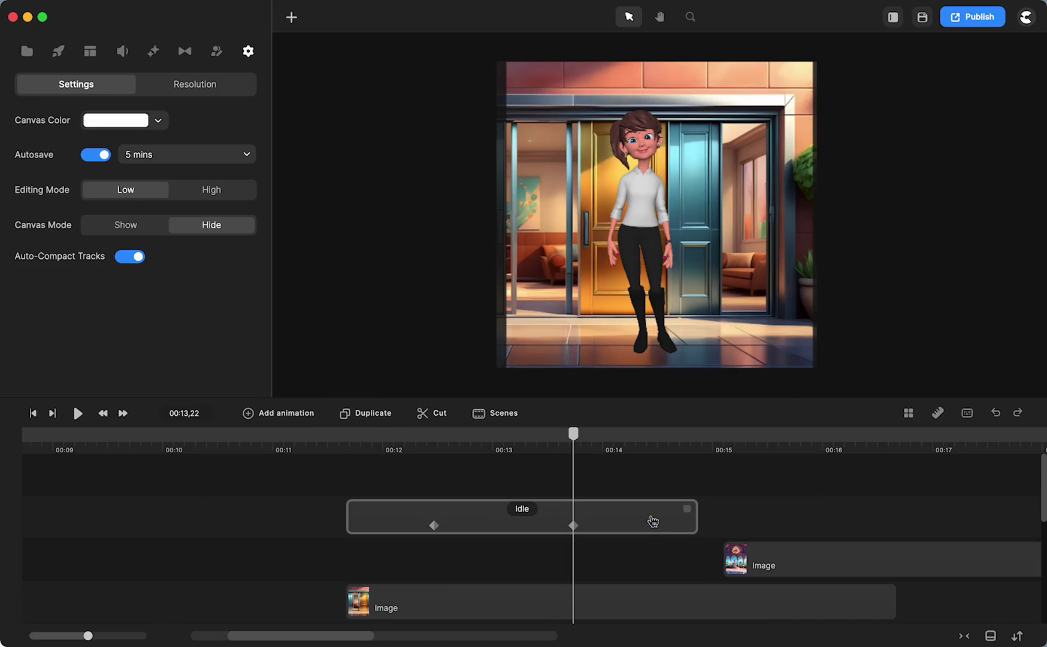
pyautogui.click(640, 521)
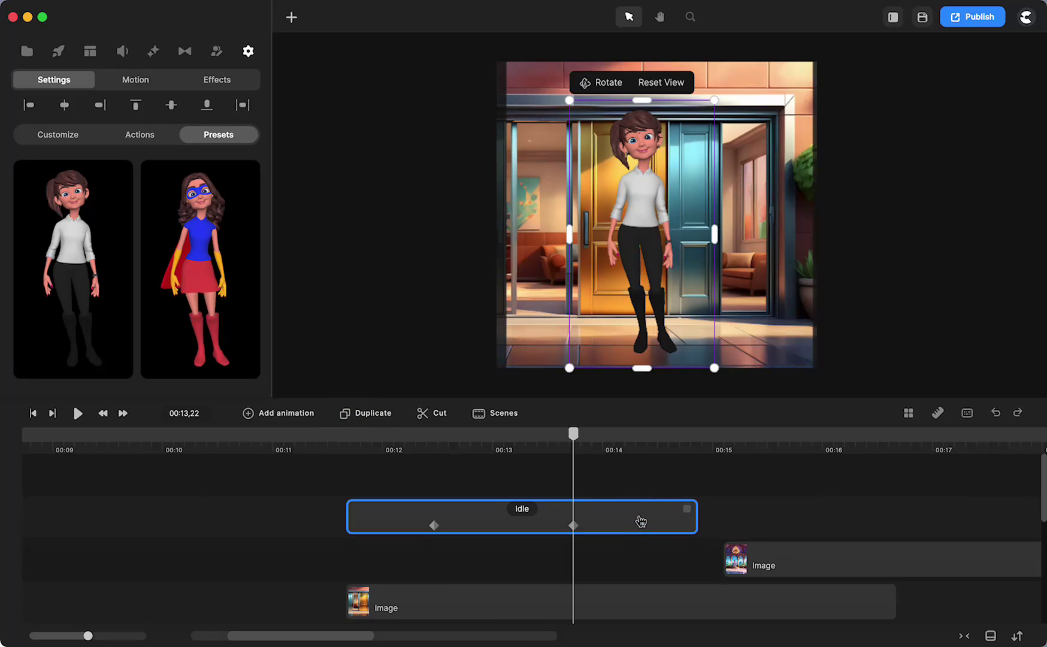
pyautogui.press('super+d')
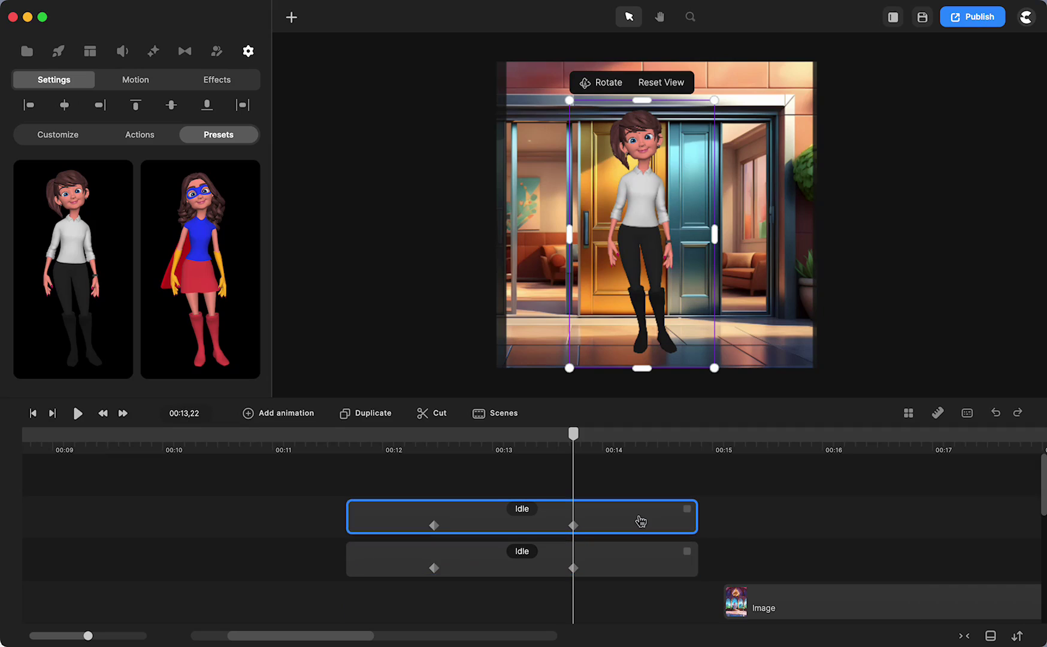
# Move the copied Idle clip to start around 00:13 and play back the overlapping clips
pyautogui.moveTo(621, 519); pyautogui.dragTo(561, 530)
pyautogui.moveTo(749, 518); pyautogui.dragTo(773, 518)
pyautogui.click(374, 439)
pyautogui.click(78, 413)
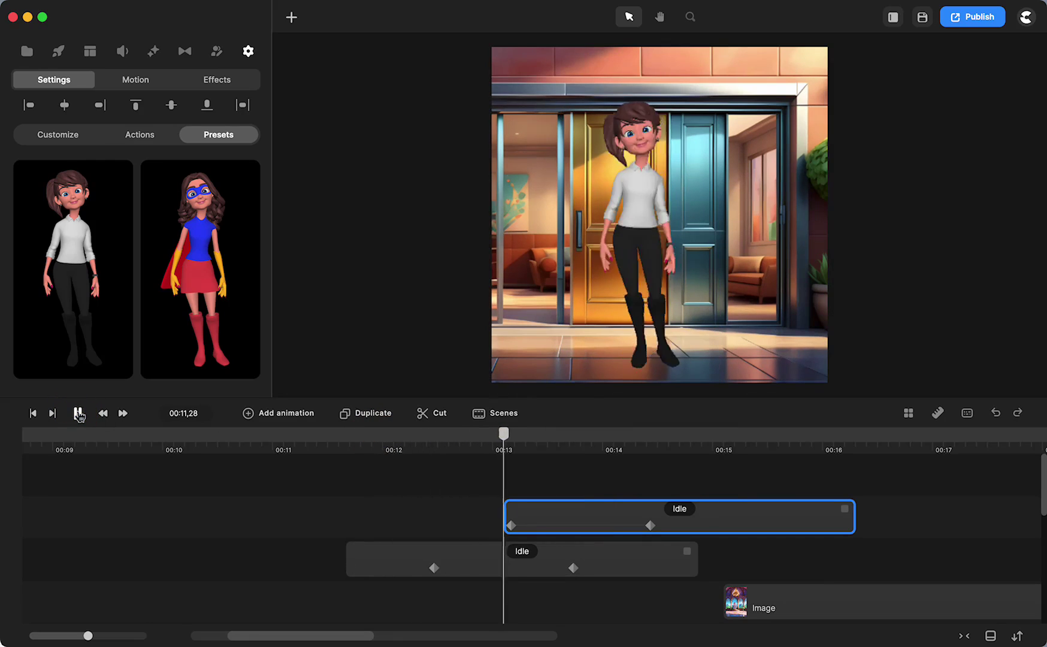
pyautogui.click(78, 412)
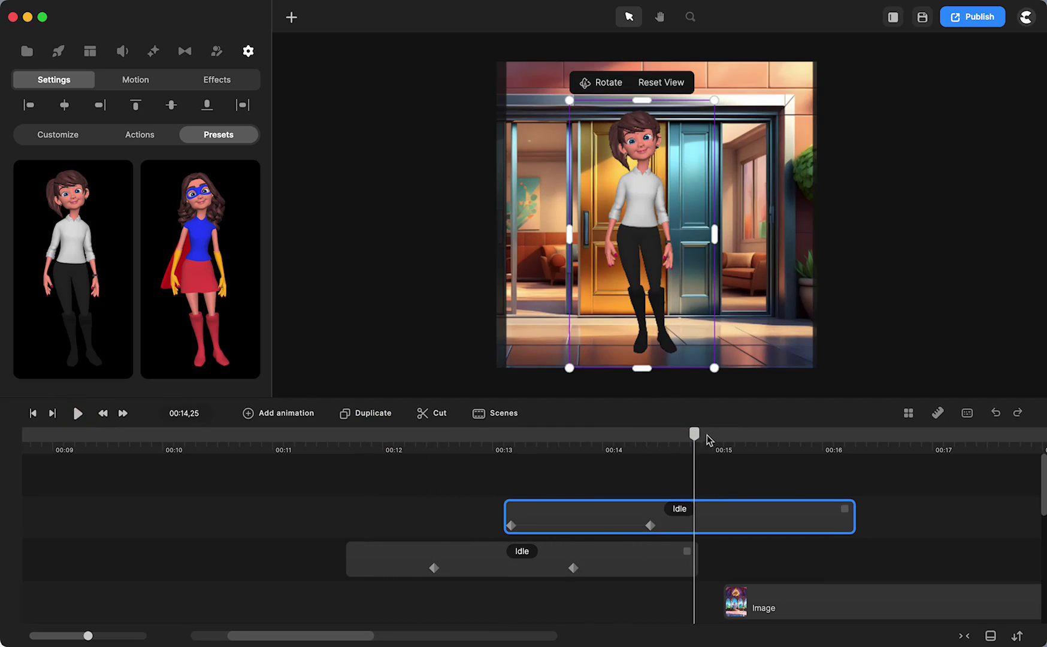
pyautogui.moveTo(694, 432); pyautogui.dragTo(715, 435)
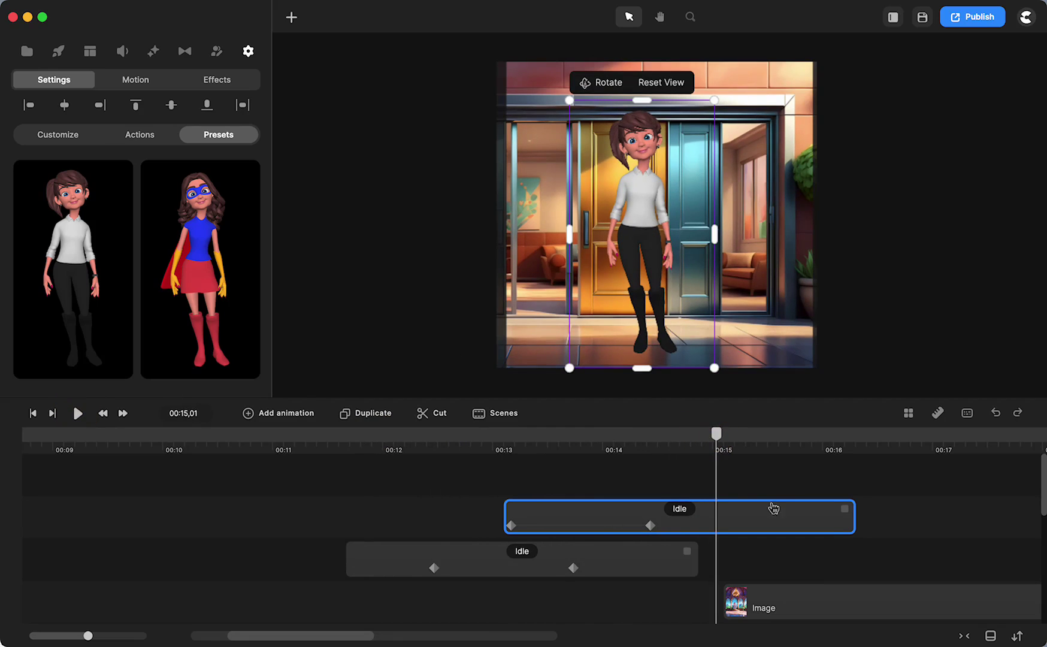
# Apply the masked superhero preset to the later Idle clip's character and scrub around 00:13 to preview
pyautogui.click(756, 522)
pyautogui.click(180, 284)
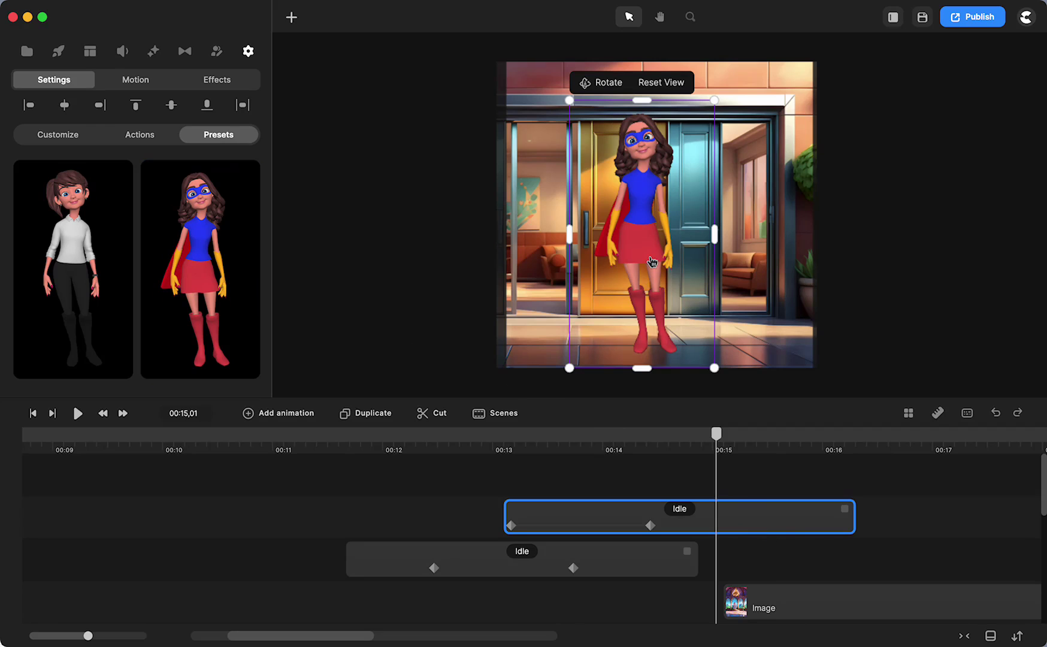
pyautogui.moveTo(717, 441); pyautogui.dragTo(669, 494)
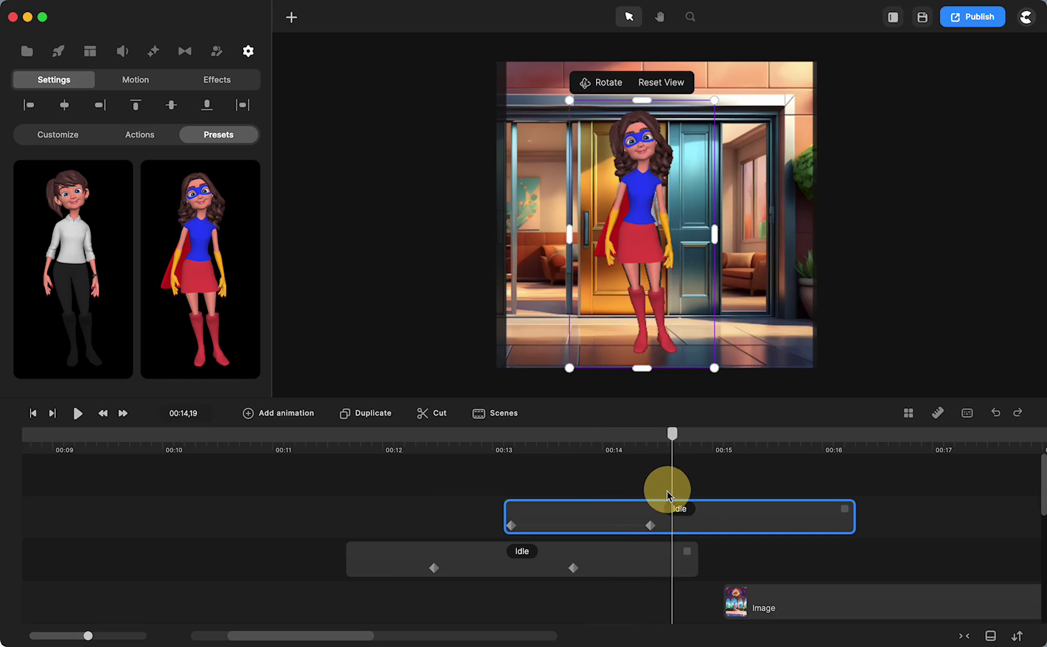
pyautogui.moveTo(662, 496); pyautogui.dragTo(575, 505)
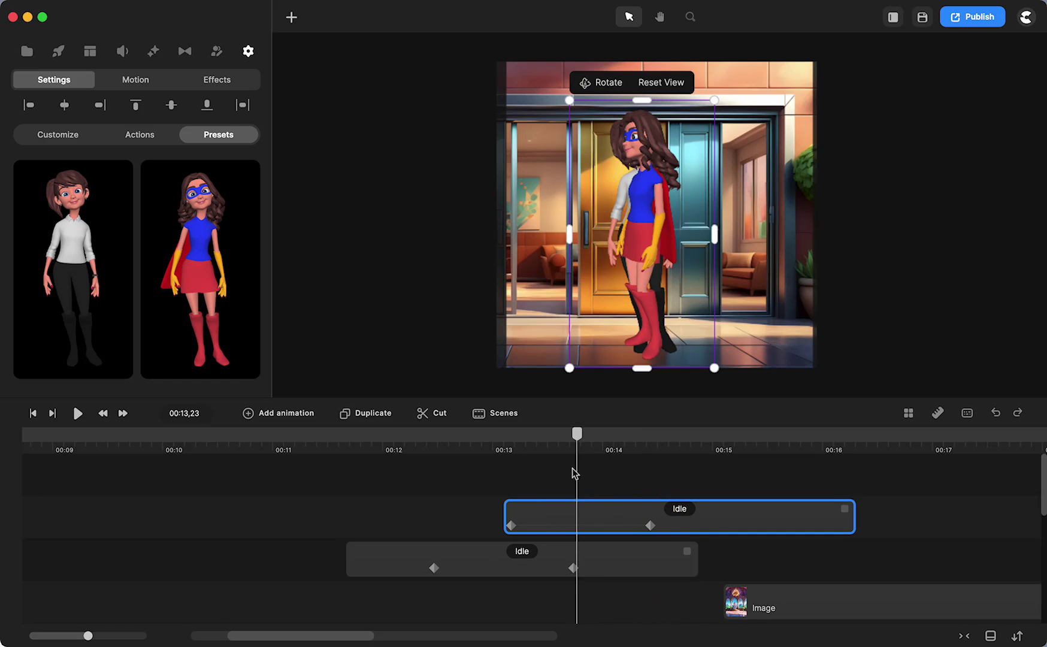
# Trim the earlier Idle clip to end near 00:13.7, checking the overlap around 00:13,22
pyautogui.moveTo(577, 441); pyautogui.dragTo(621, 451)
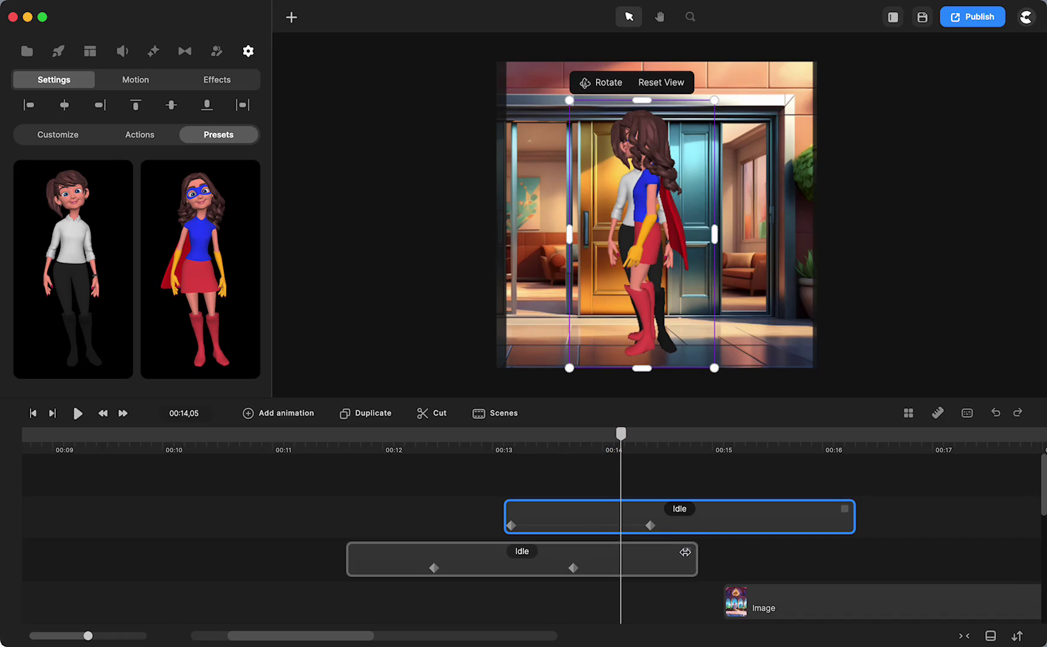
pyautogui.moveTo(691, 550); pyautogui.dragTo(561, 552)
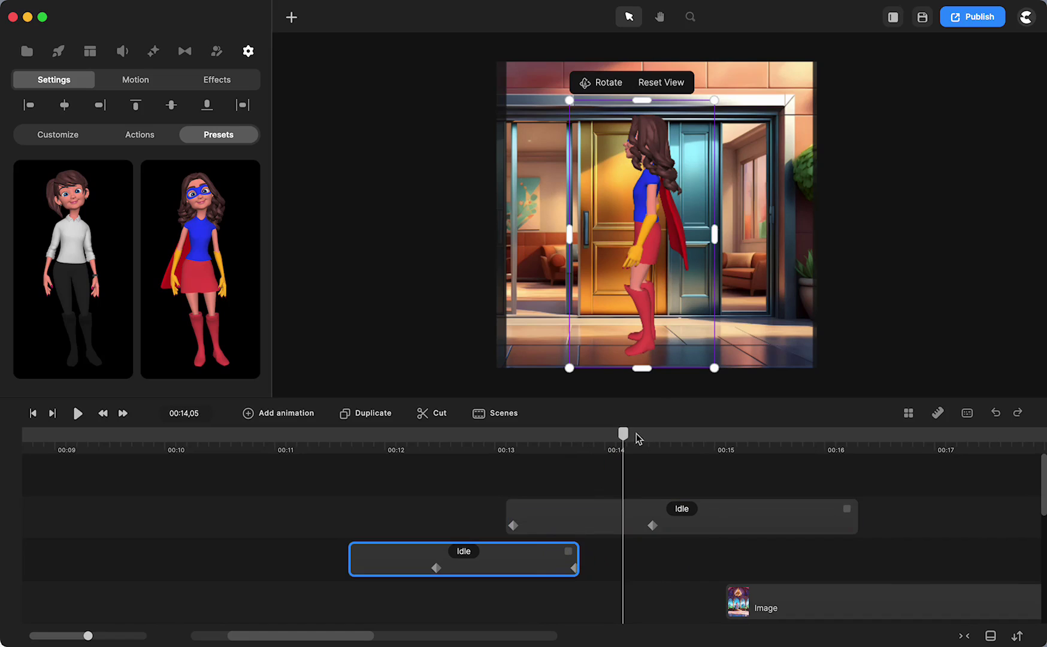
pyautogui.moveTo(625, 440); pyautogui.dragTo(545, 456)
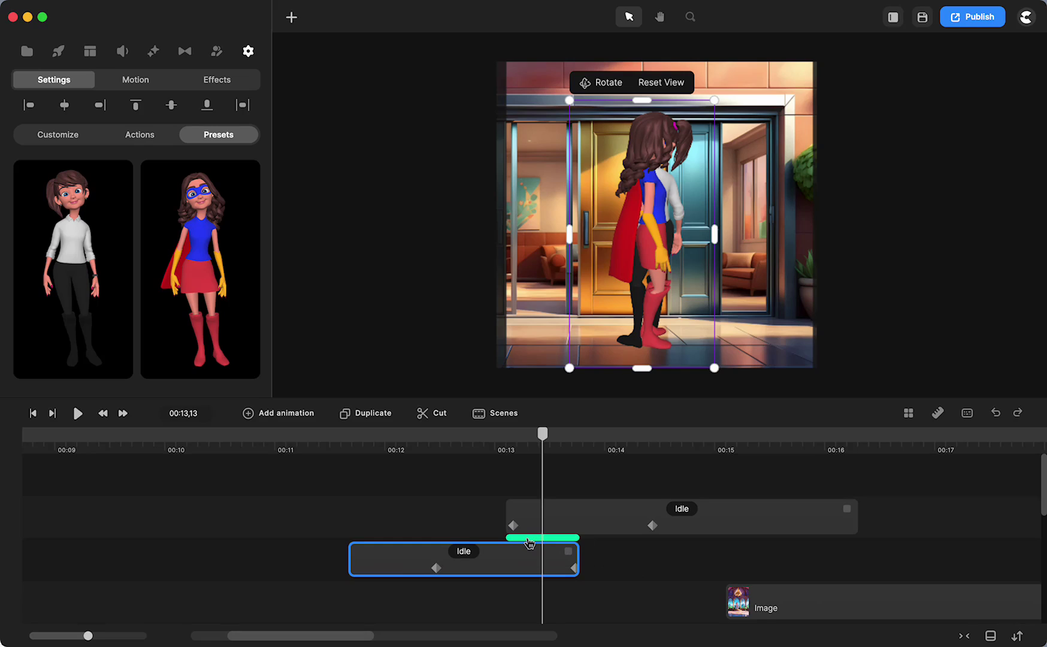
# Add a Dreamy Daze transition between the two Idle clips and play it back
pyautogui.click(529, 537)
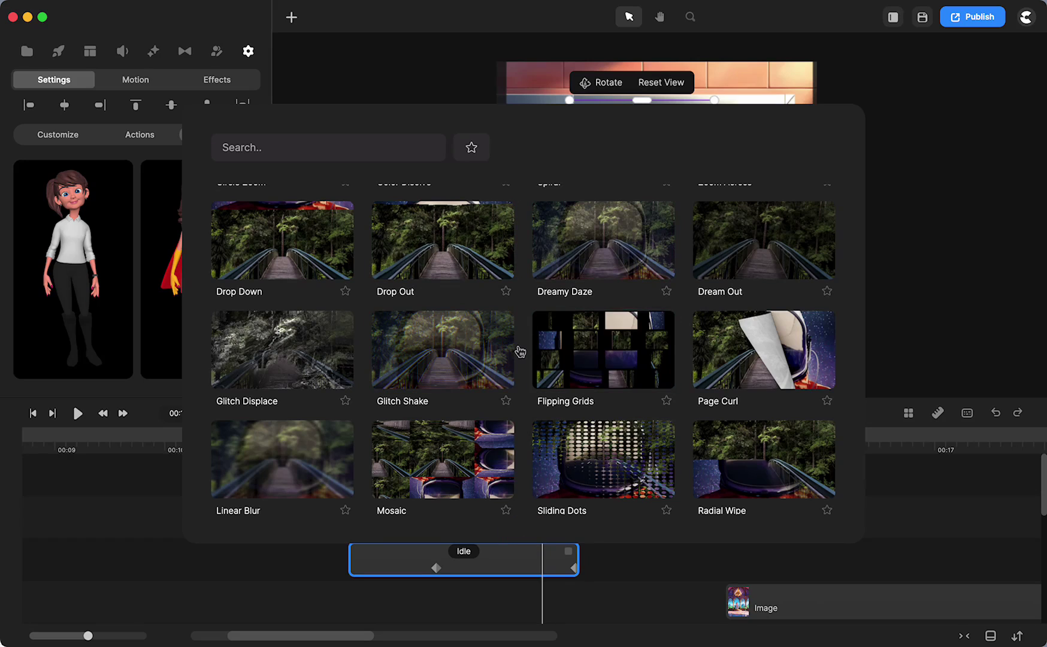
pyautogui.scroll(-2, 519, 352)
pyautogui.scroll(4, 539, 347)
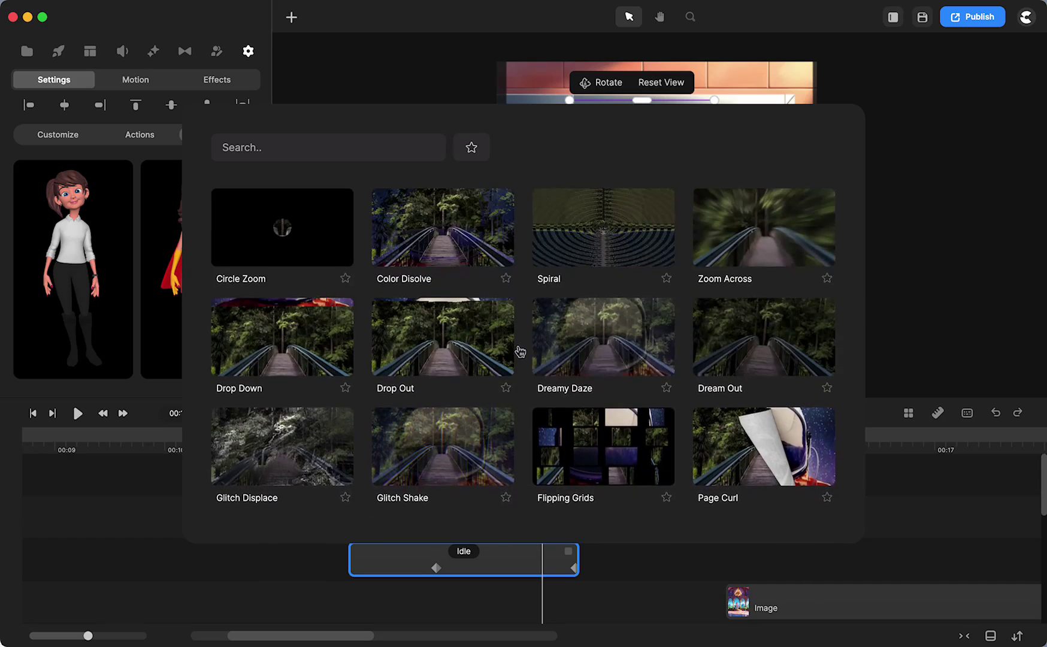
pyautogui.click(573, 341)
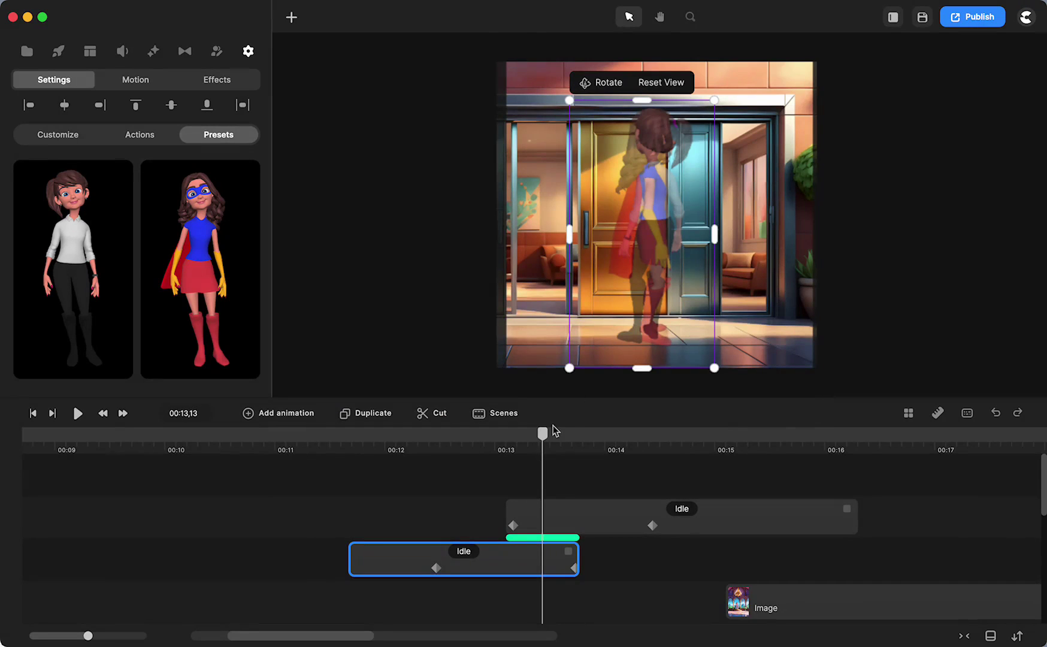
pyautogui.moveTo(544, 440); pyautogui.dragTo(372, 495)
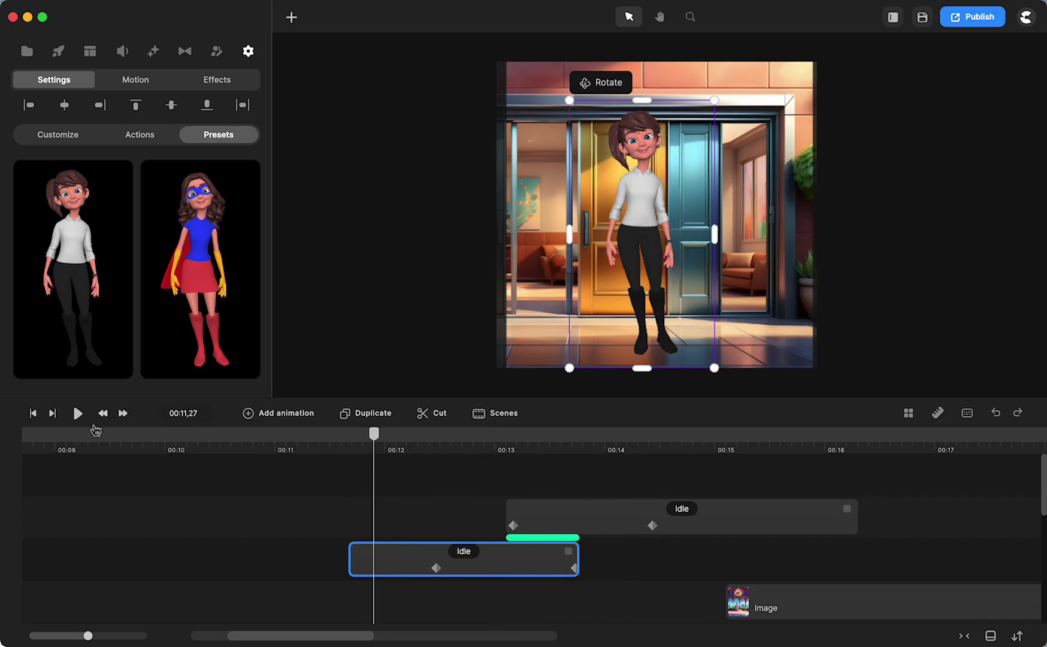
pyautogui.click(78, 413)
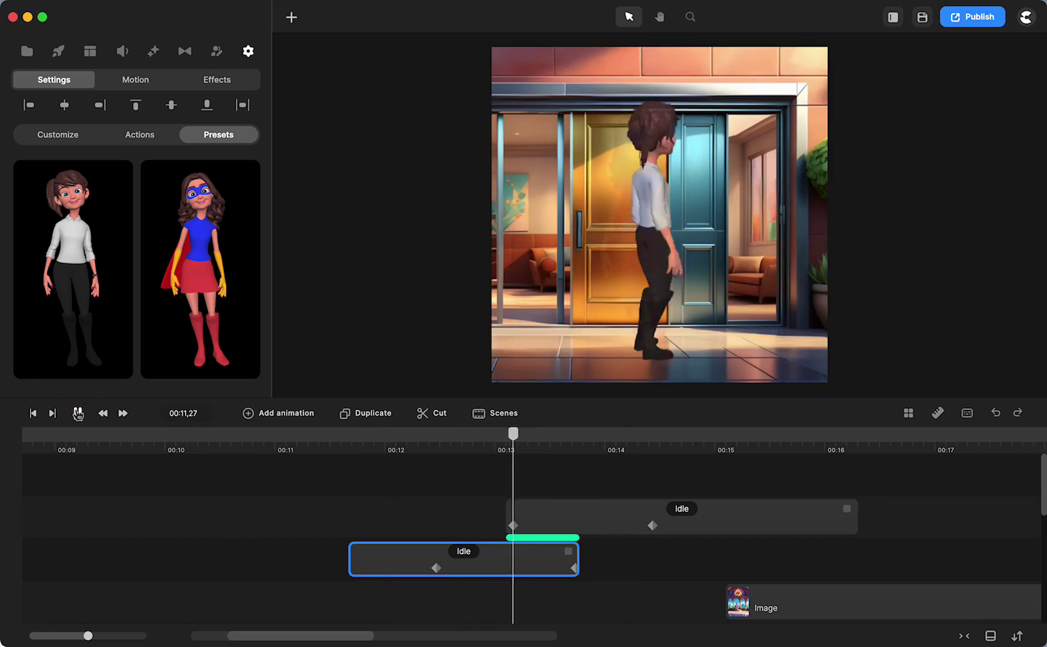
pyautogui.click(78, 413)
pyautogui.moveTo(698, 441)
pyautogui.mouseDown()
pyautogui.moveTo(472, 467)
pyautogui.moveTo(510, 477)
pyautogui.moveTo(597, 449)
pyautogui.moveTo(712, 452)
pyautogui.moveTo(698, 452)
pyautogui.mouseUp()
# Replay the transformation and trim the superhero Idle clip to end near 00:15
pyautogui.click(654, 476)
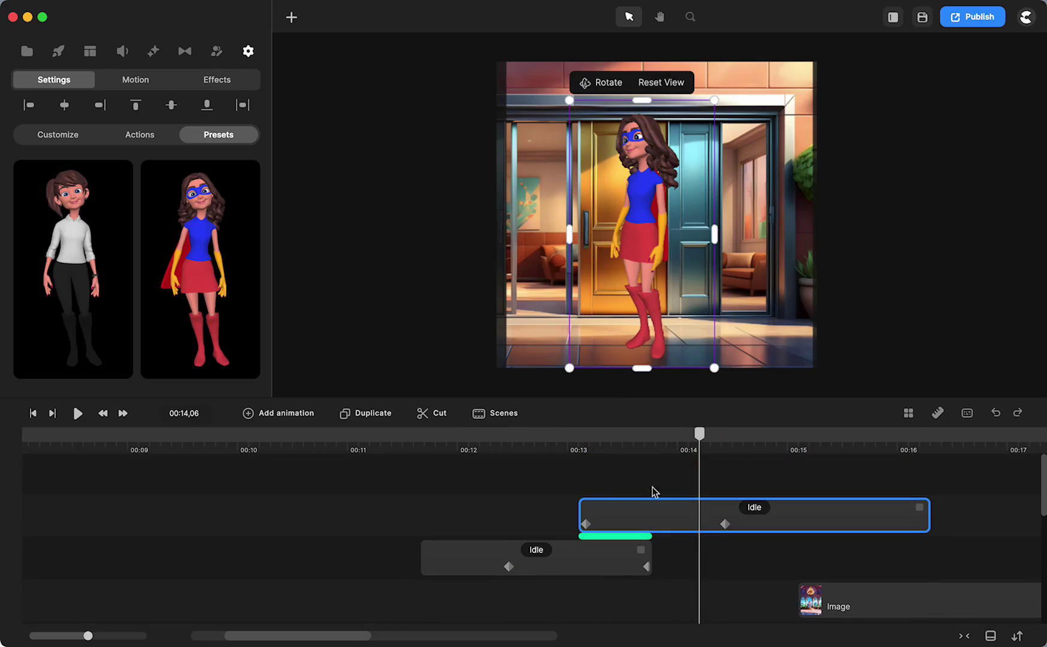
pyautogui.click(403, 440)
pyautogui.click(76, 413)
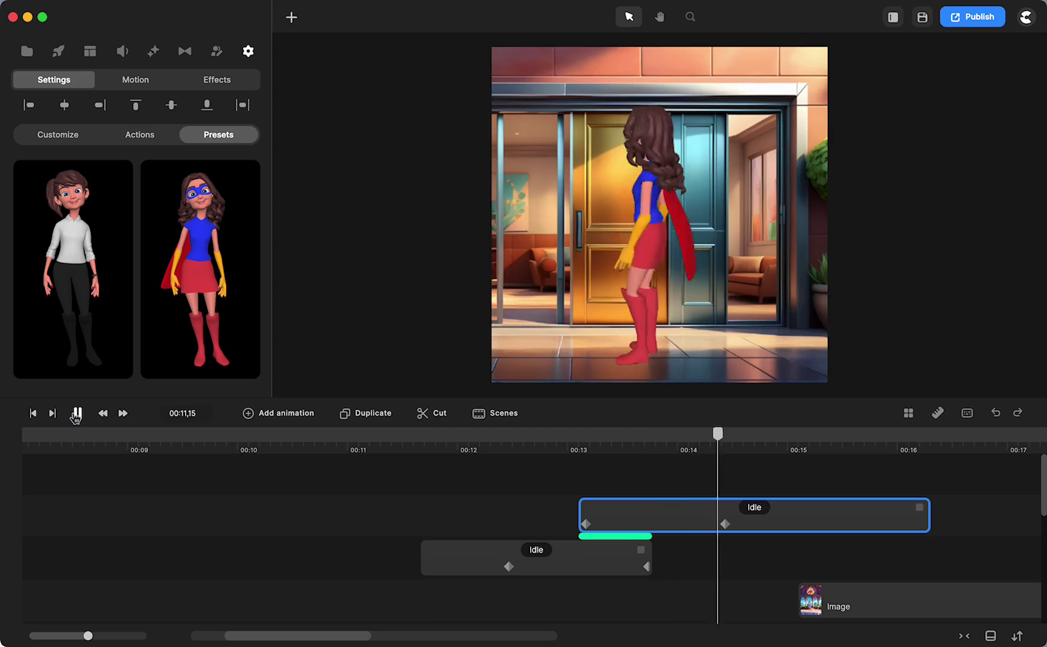
pyautogui.click(76, 413)
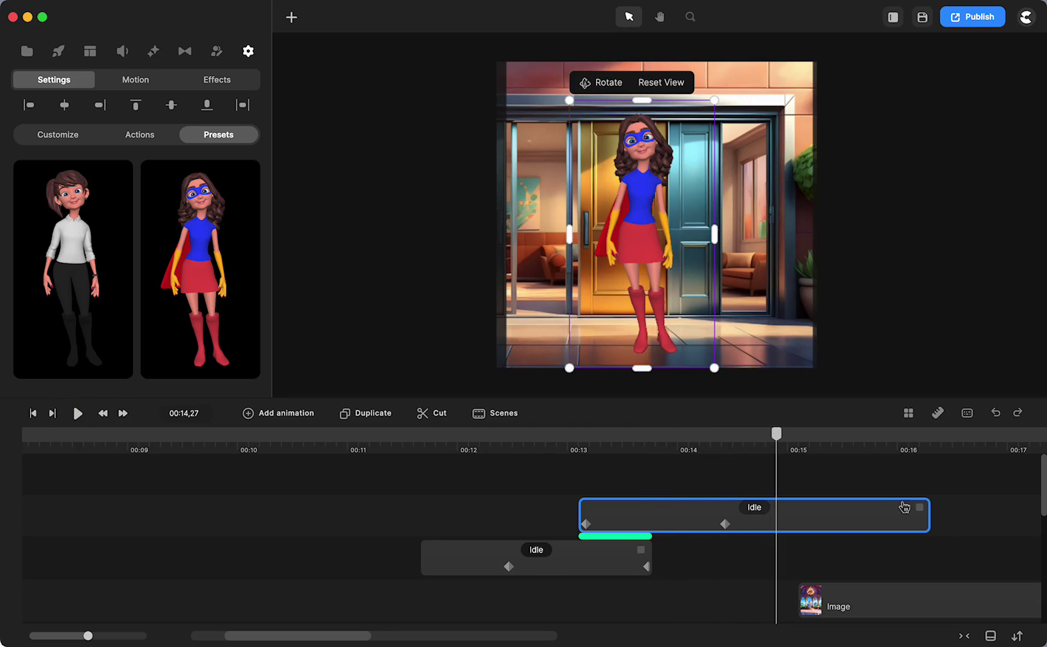
pyautogui.moveTo(917, 506); pyautogui.dragTo(772, 521)
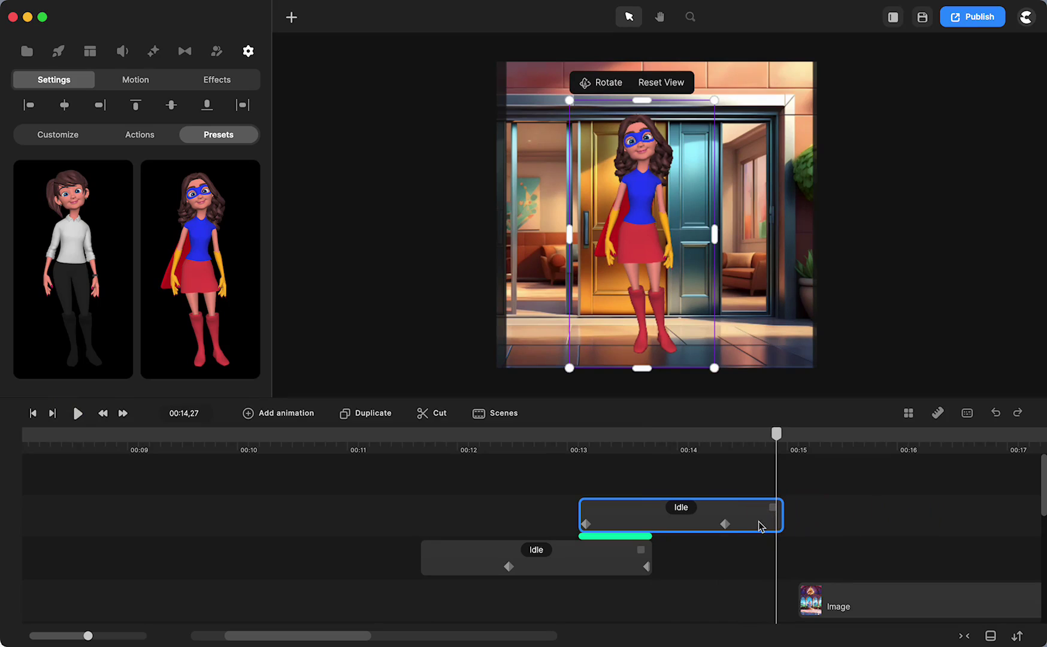
# Add a Dancing action after the superhero's Idle action, removing the temporary Happy action
pyautogui.click(139, 135)
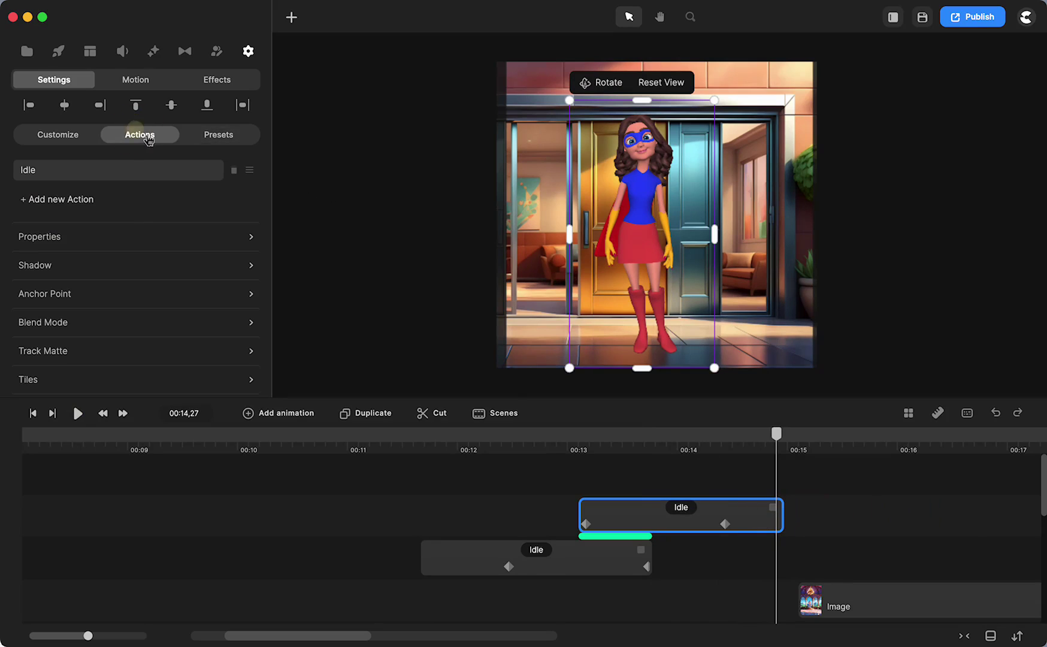
pyautogui.click(68, 200)
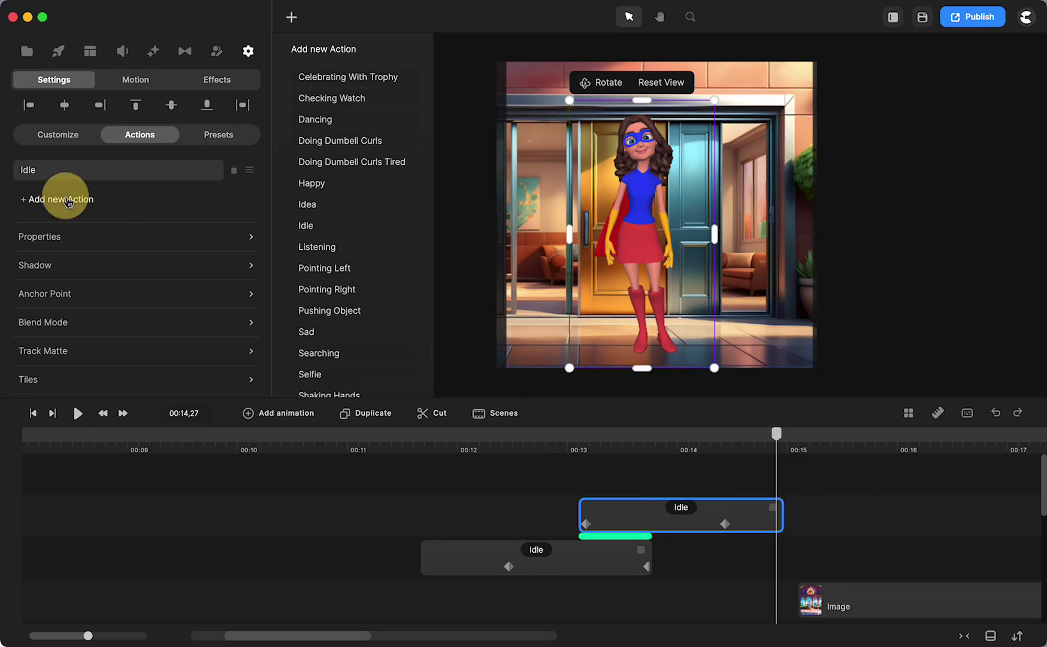
pyautogui.click(312, 184)
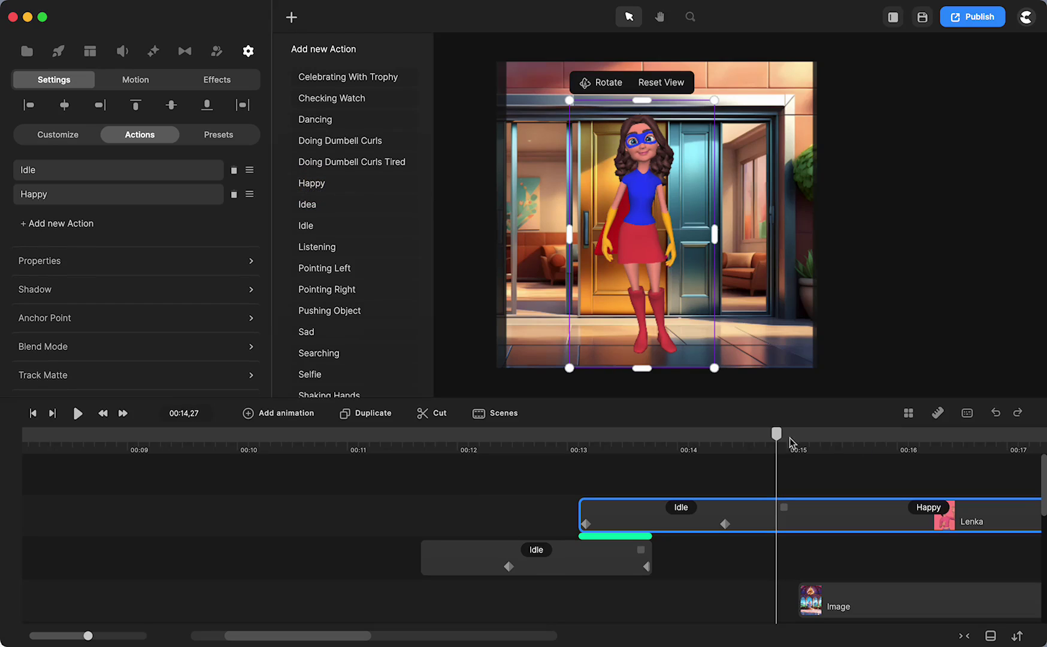
pyautogui.moveTo(777, 435); pyautogui.dragTo(830, 453)
pyautogui.click(319, 121)
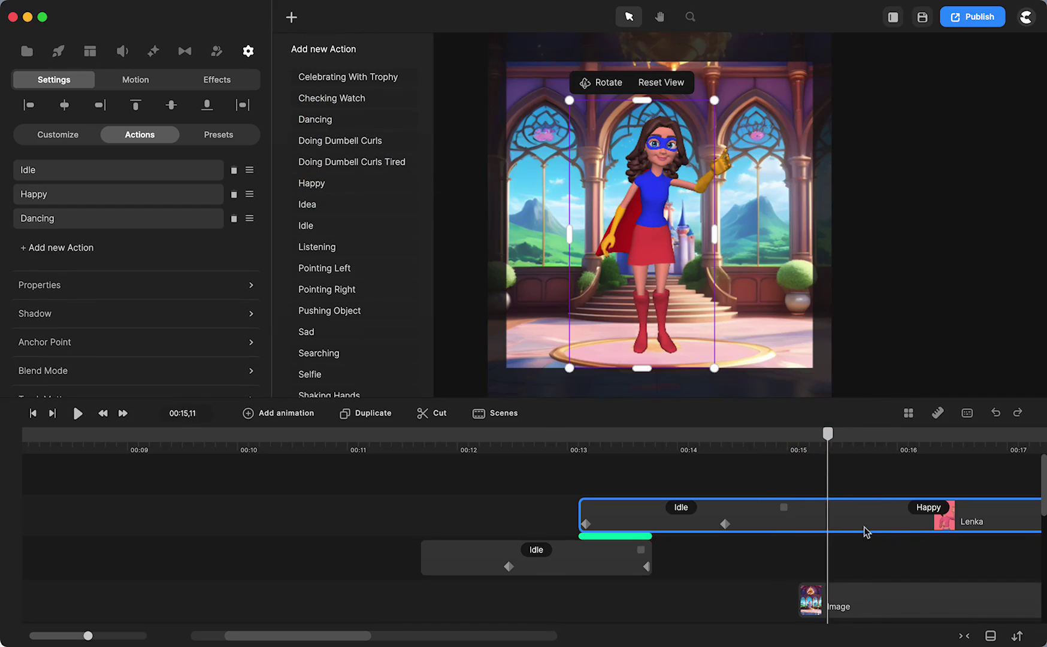
pyautogui.click(234, 196)
# Play the dance from around 00:16 and select the castle background image clip
pyautogui.moveTo(828, 444); pyautogui.dragTo(444, 514)
pyautogui.click(78, 413)
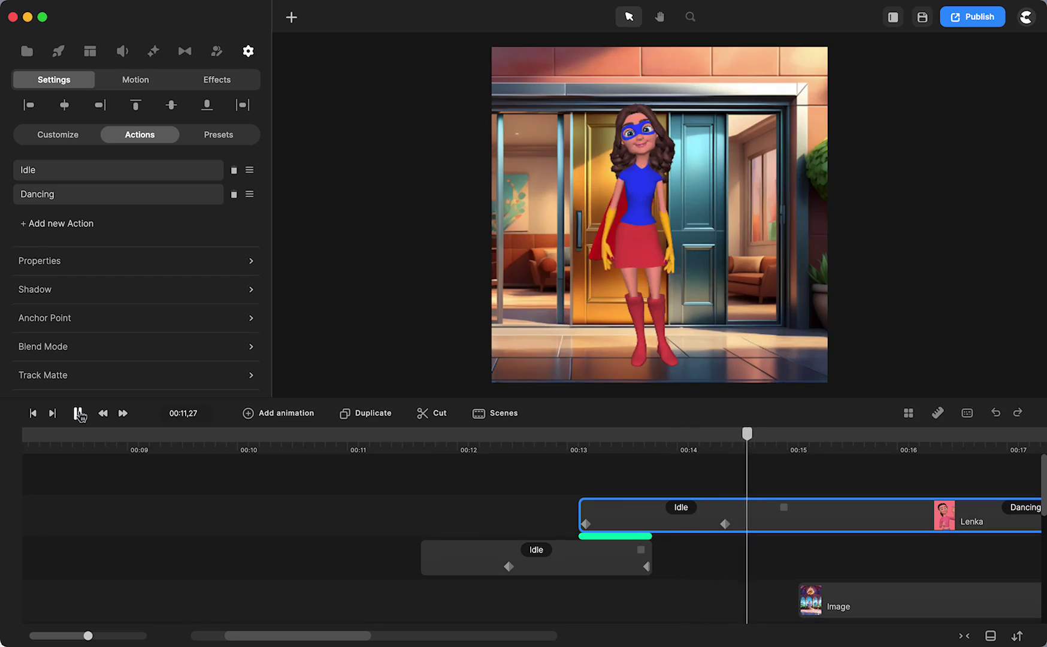
pyautogui.click(78, 413)
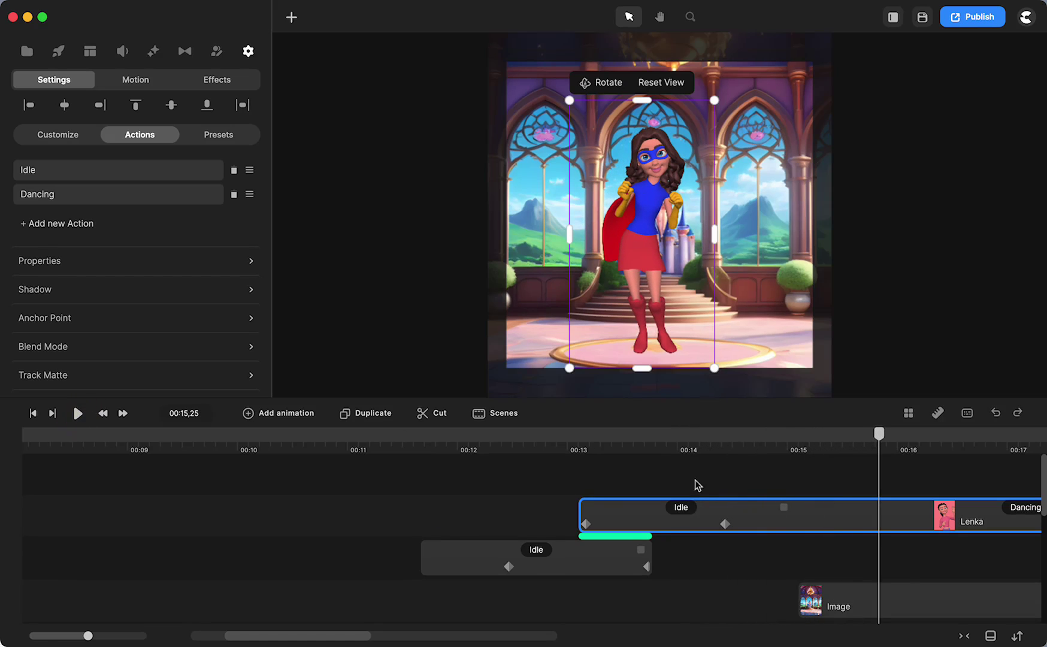
pyautogui.click(844, 588)
pyautogui.scroll(-2, 850, 520)
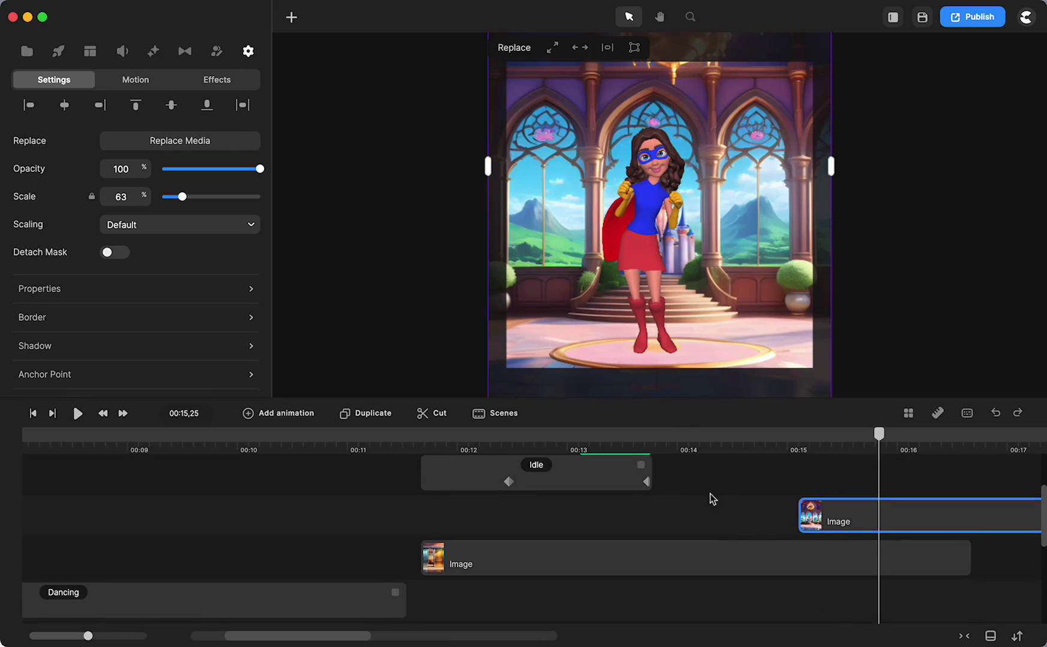
pyautogui.scroll(1, 722, 516)
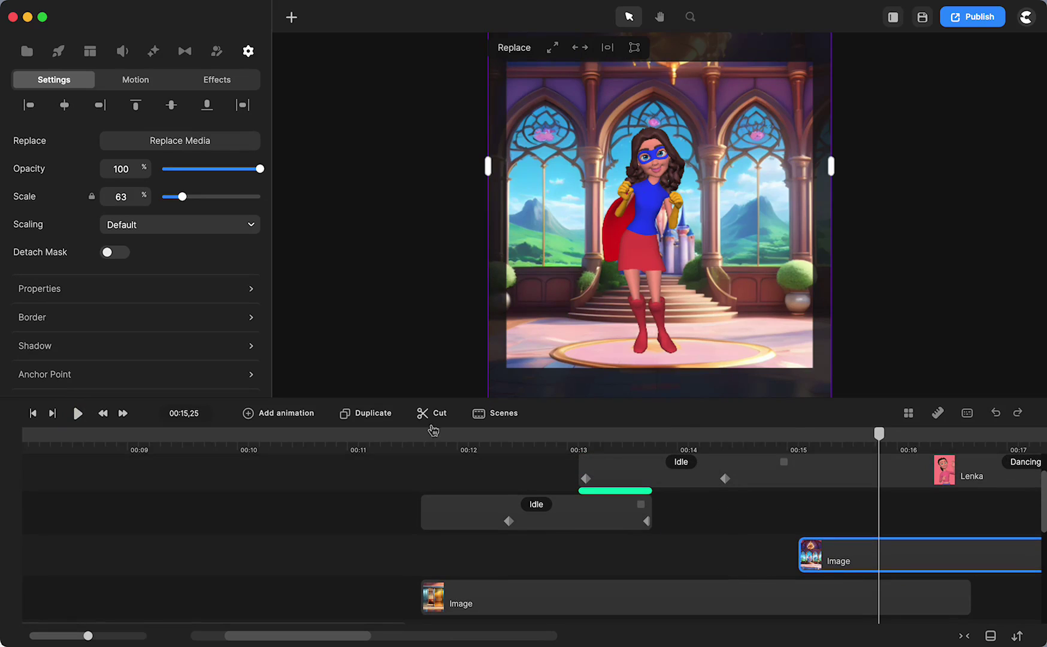
# Return the playhead to 00:00,12 on the opening office scene and select its character group
pyautogui.click(417, 446)
pyautogui.moveTo(417, 440); pyautogui.dragTo(537, 440)
pyautogui.hscroll(-10, 344, 540)
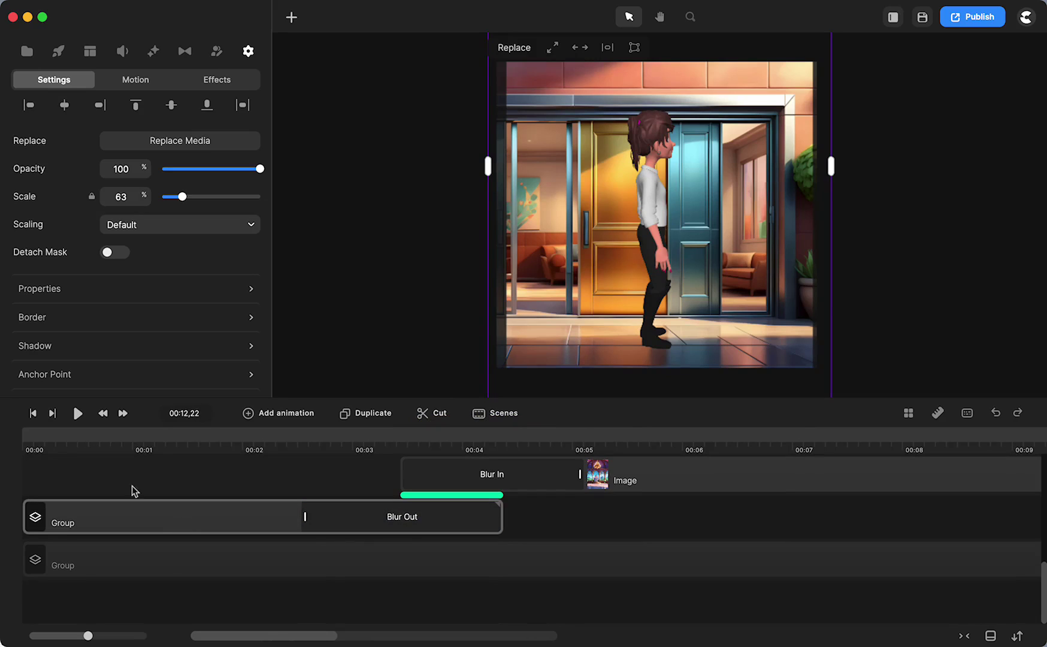
pyautogui.click(67, 434)
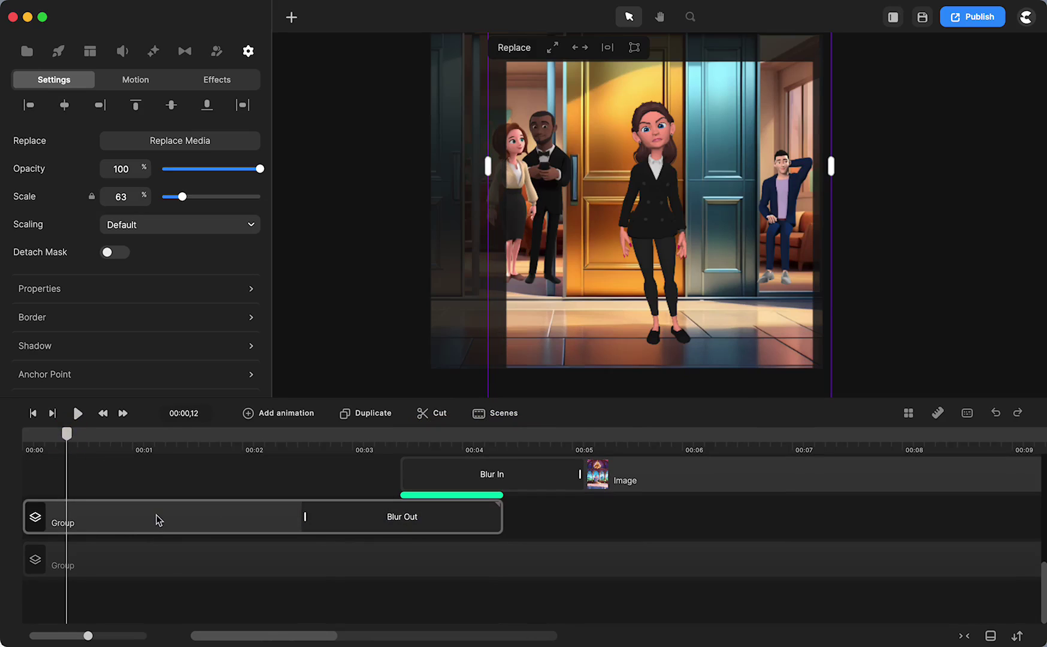
pyautogui.click(390, 521)
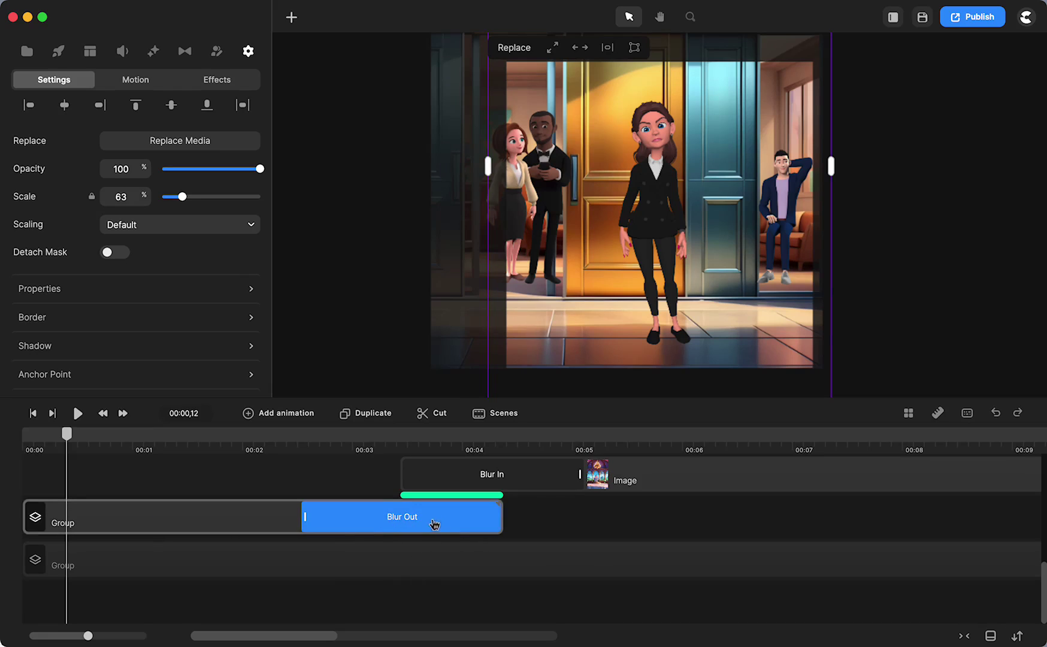
pyautogui.click(144, 511)
pyautogui.click(143, 515)
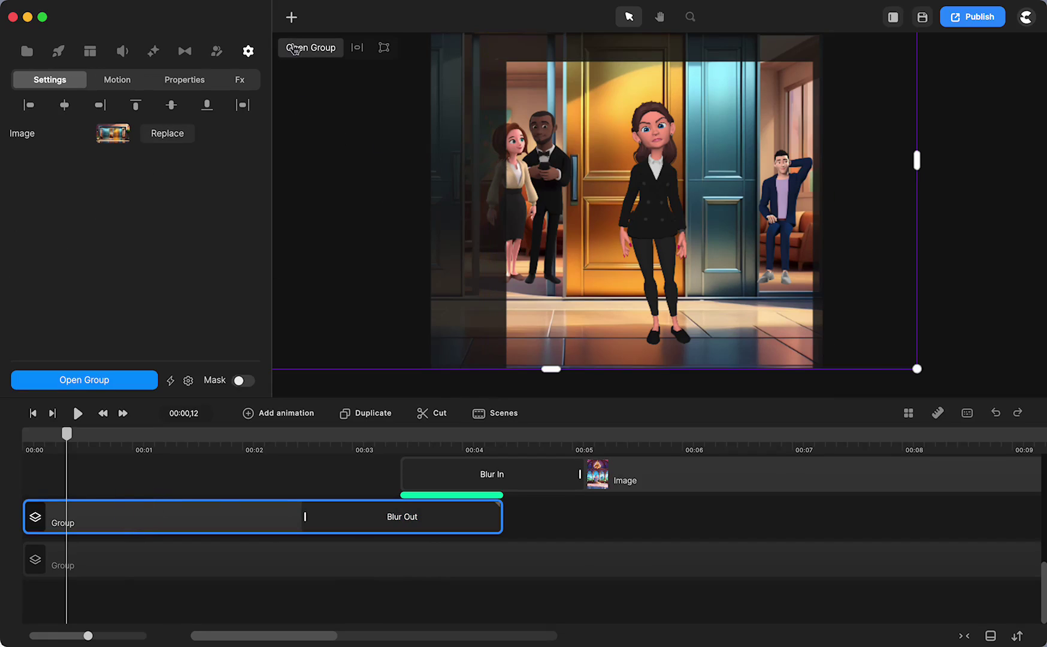
pyautogui.click(294, 49)
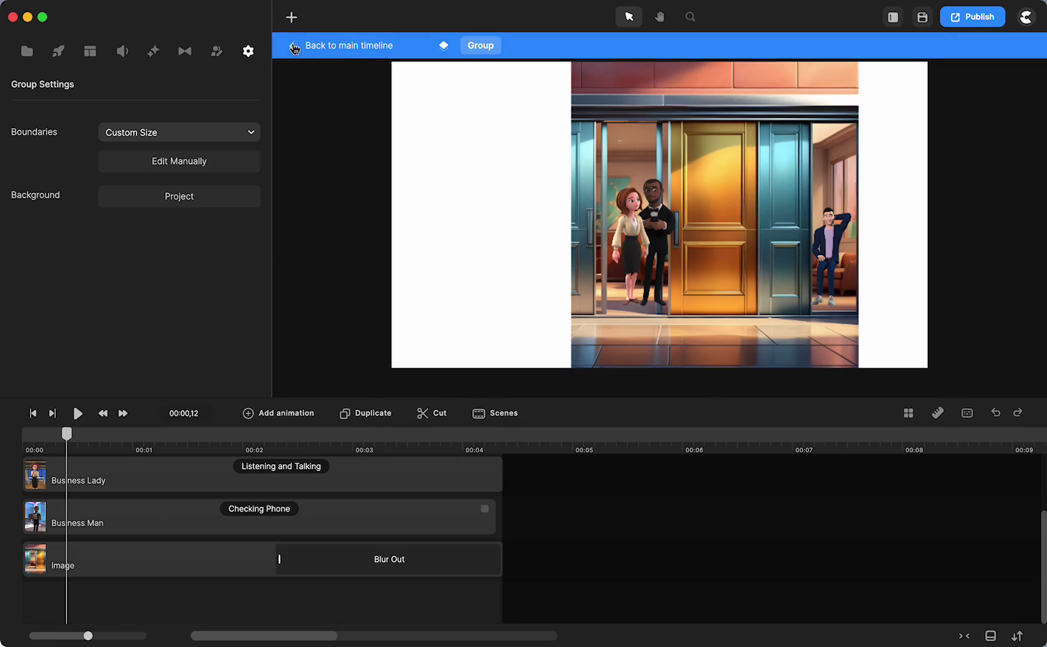
pyautogui.click(103, 575)
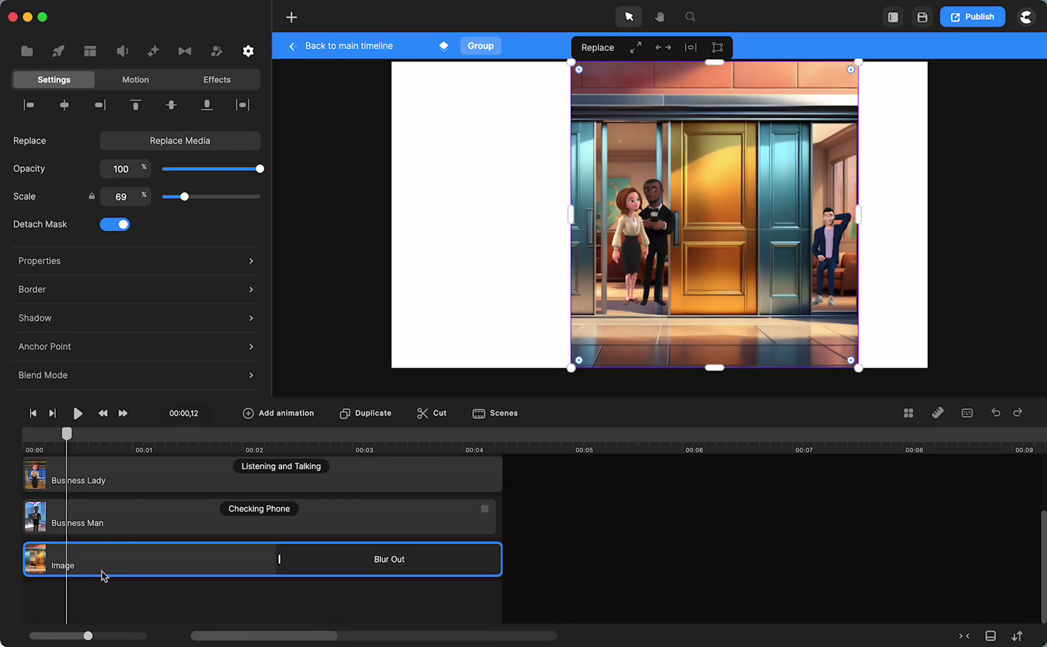
pyautogui.click(88, 532)
pyautogui.click(94, 477)
pyautogui.scroll(3, 96, 479)
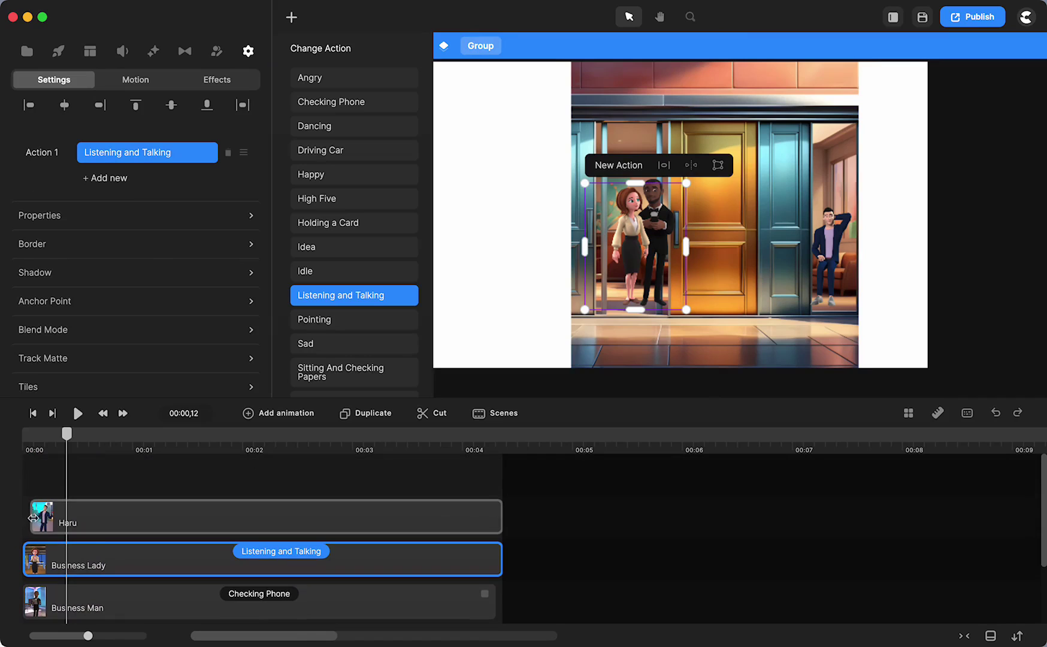
pyautogui.click(11, 519)
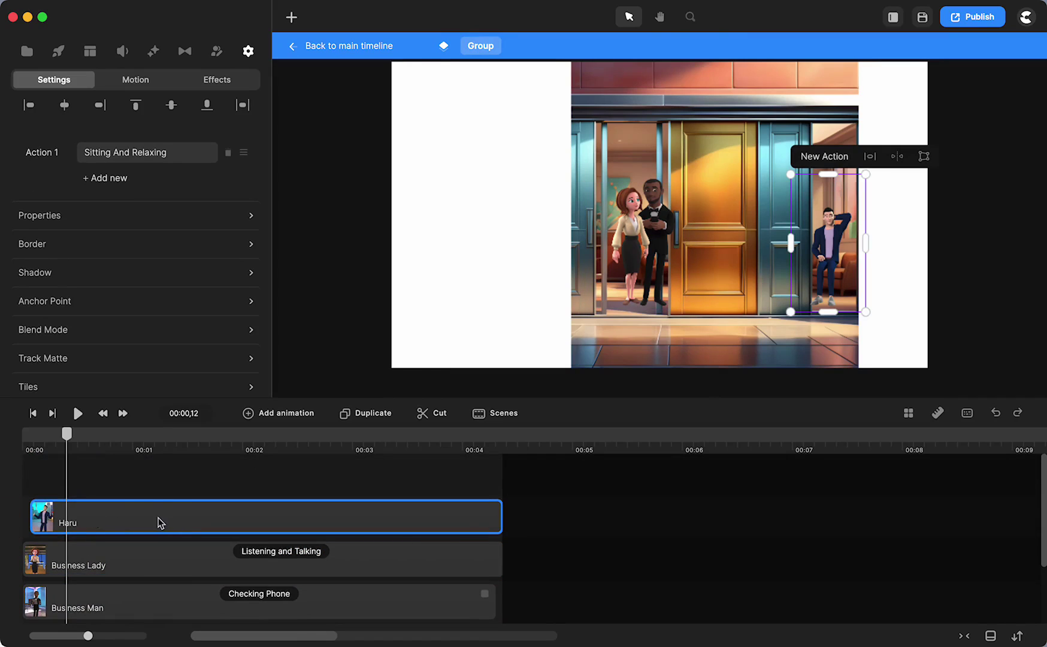
pyautogui.click(133, 519)
pyautogui.scroll(-2, 140, 538)
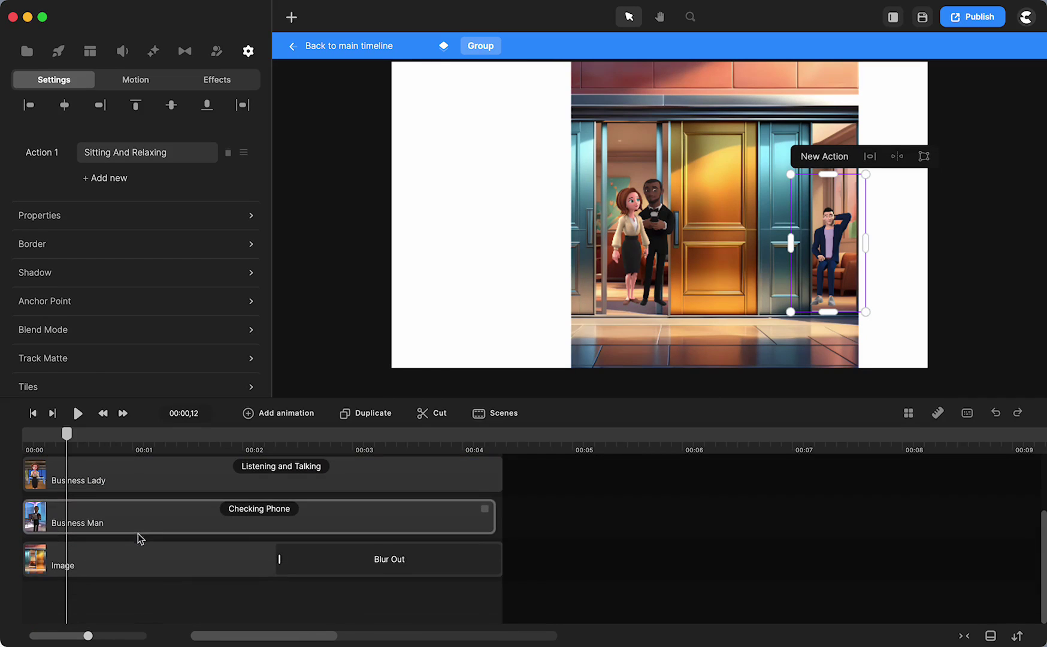
pyautogui.click(113, 563)
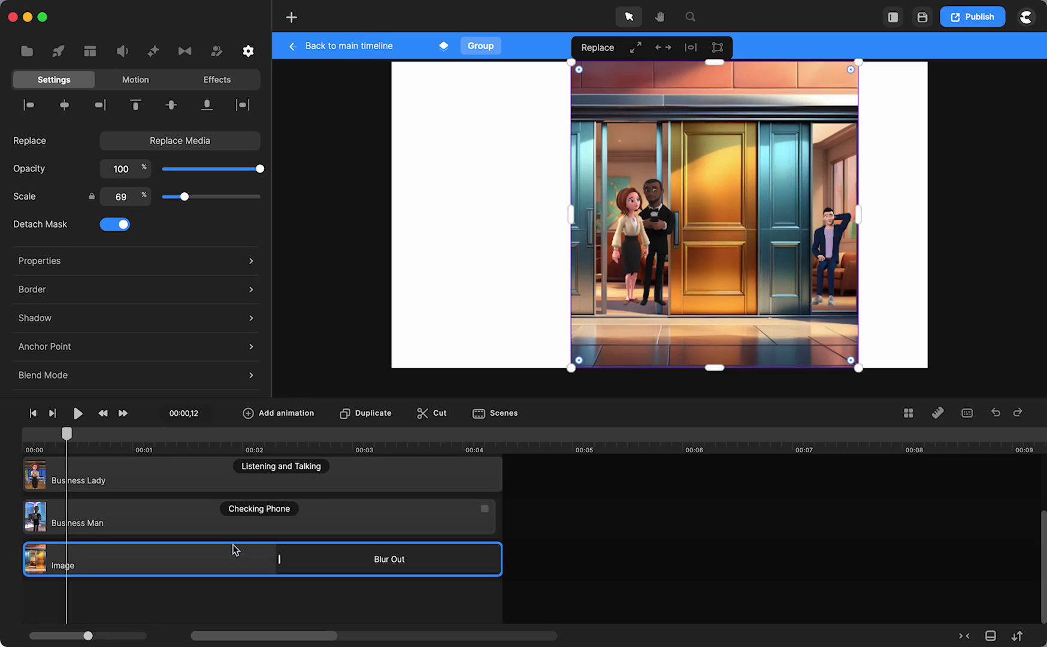
pyautogui.scroll(2, 234, 549)
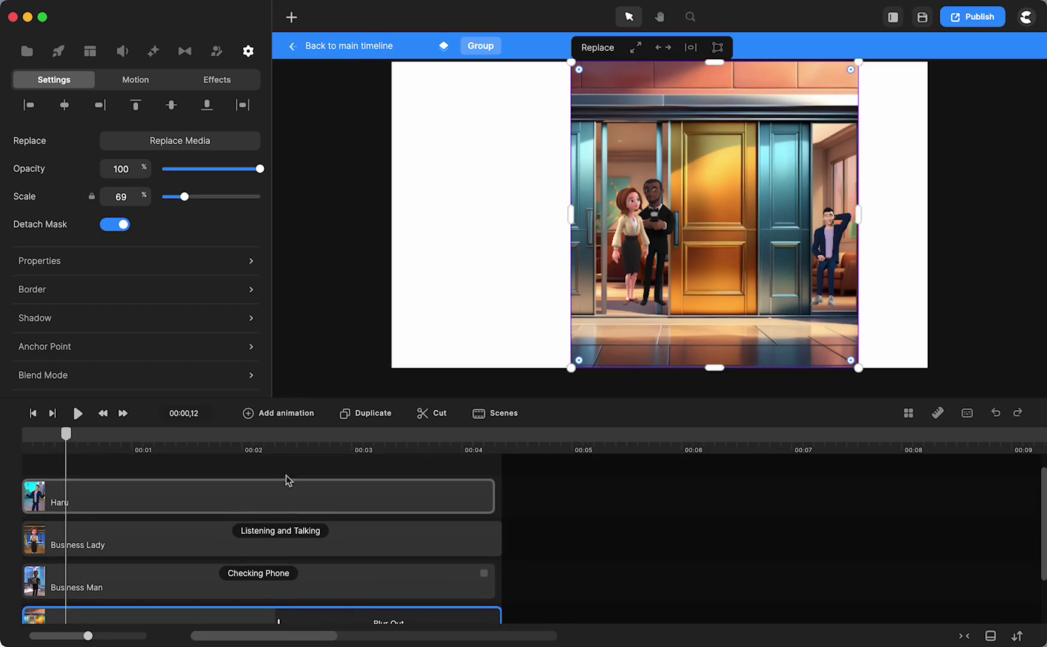
# Back on the main timeline at 00:12, move the image clip onto the Dancing row
pyautogui.click(349, 46)
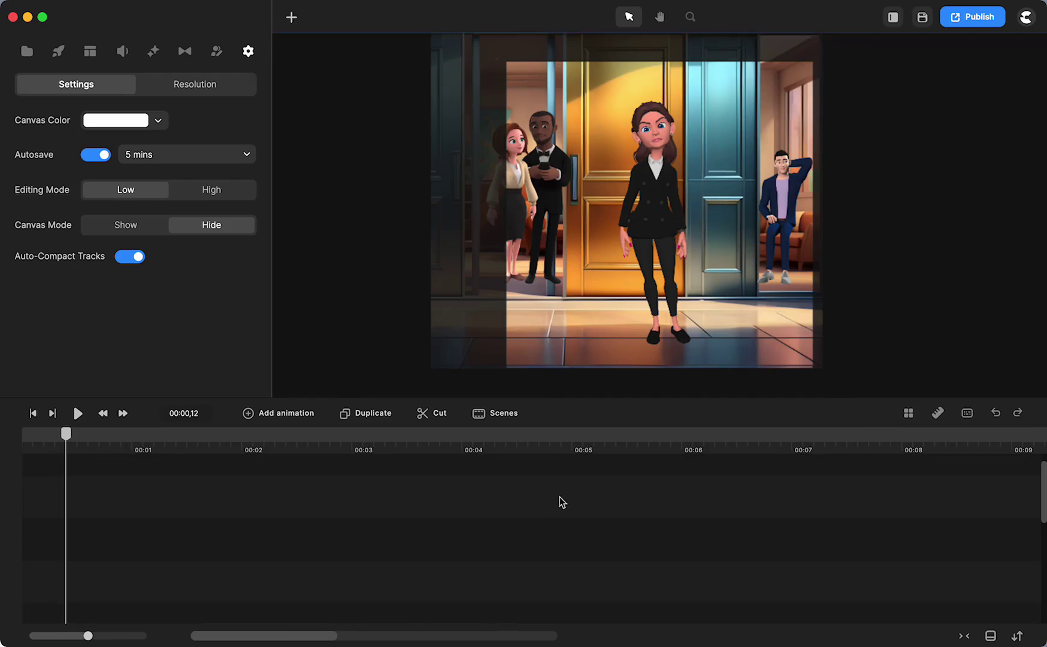
pyautogui.scroll(-1, 557, 541)
pyautogui.hscroll(10, 557, 540)
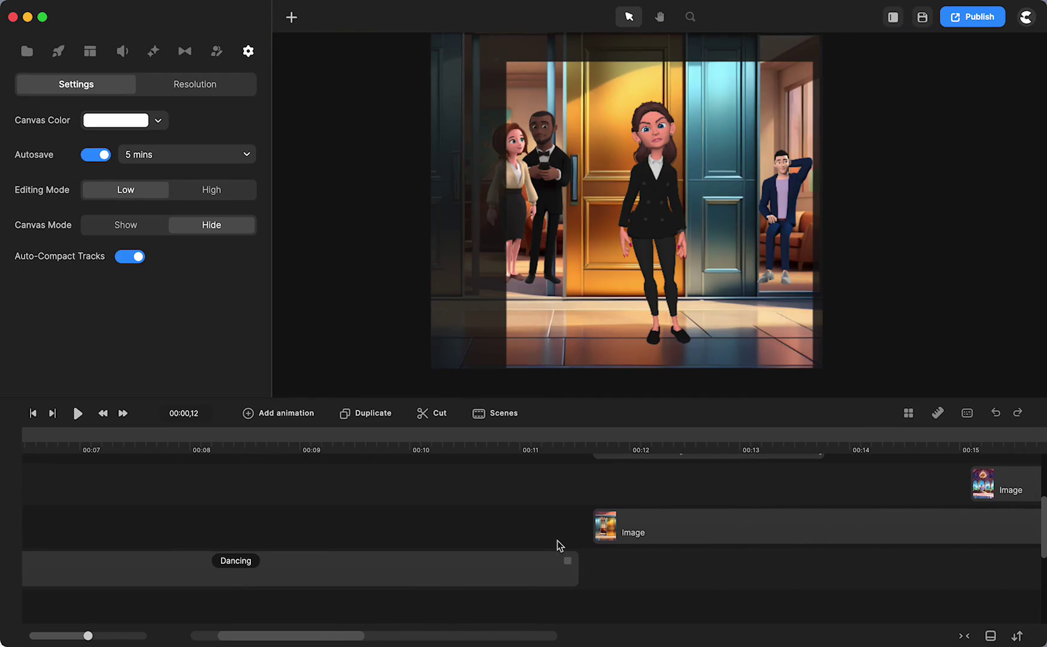
pyautogui.click(636, 432)
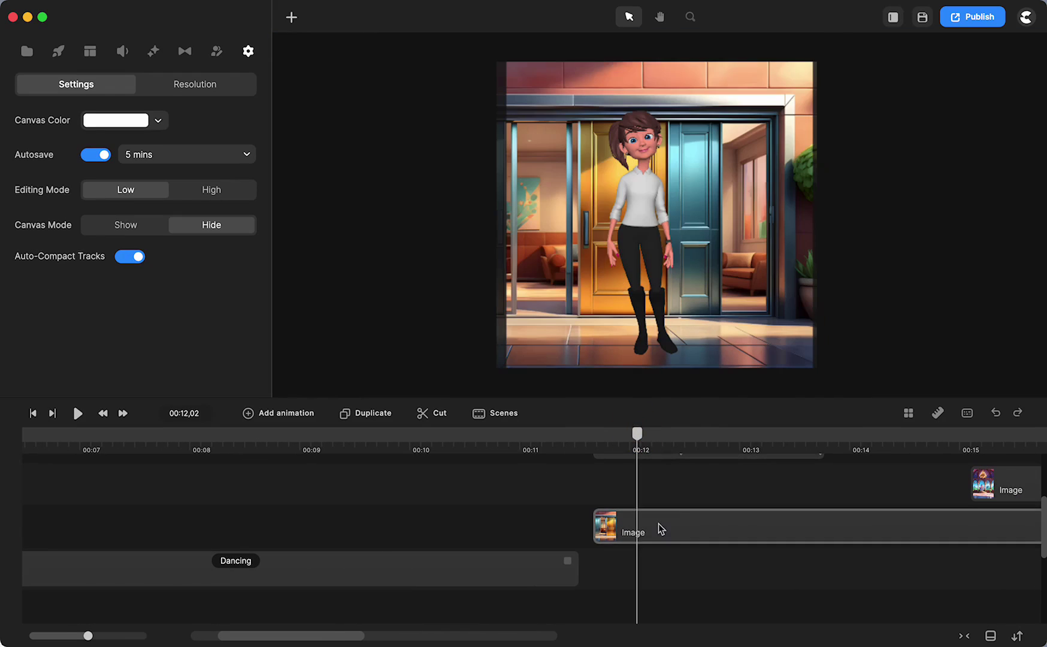
pyautogui.moveTo(658, 529); pyautogui.dragTo(660, 570)
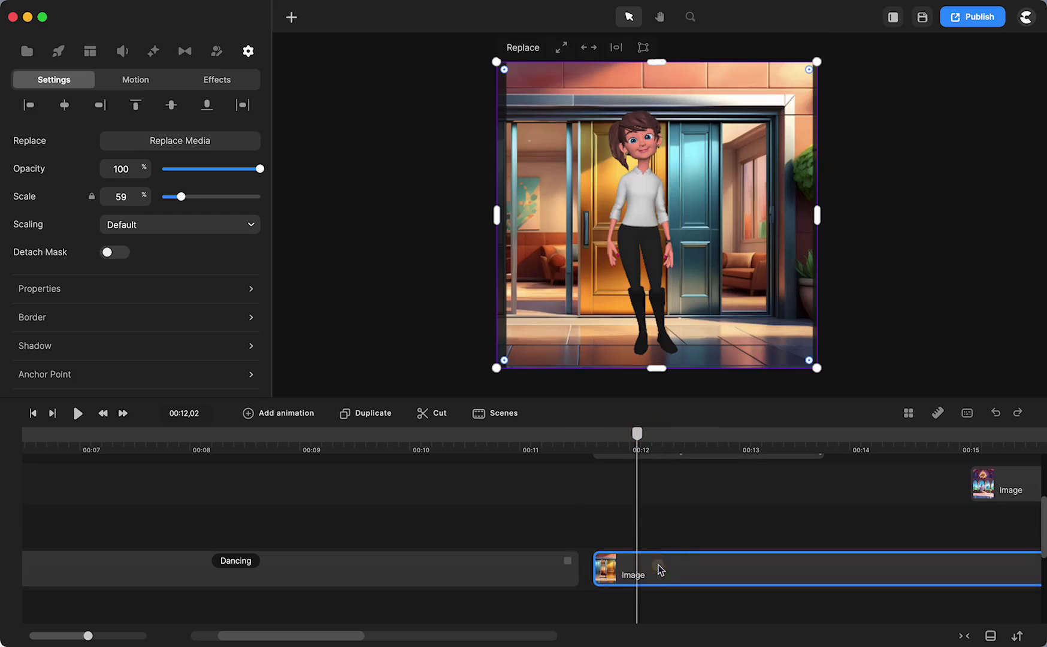
# Drag the Business Lady character from the 3D characters library onto the scene
pyautogui.click(58, 52)
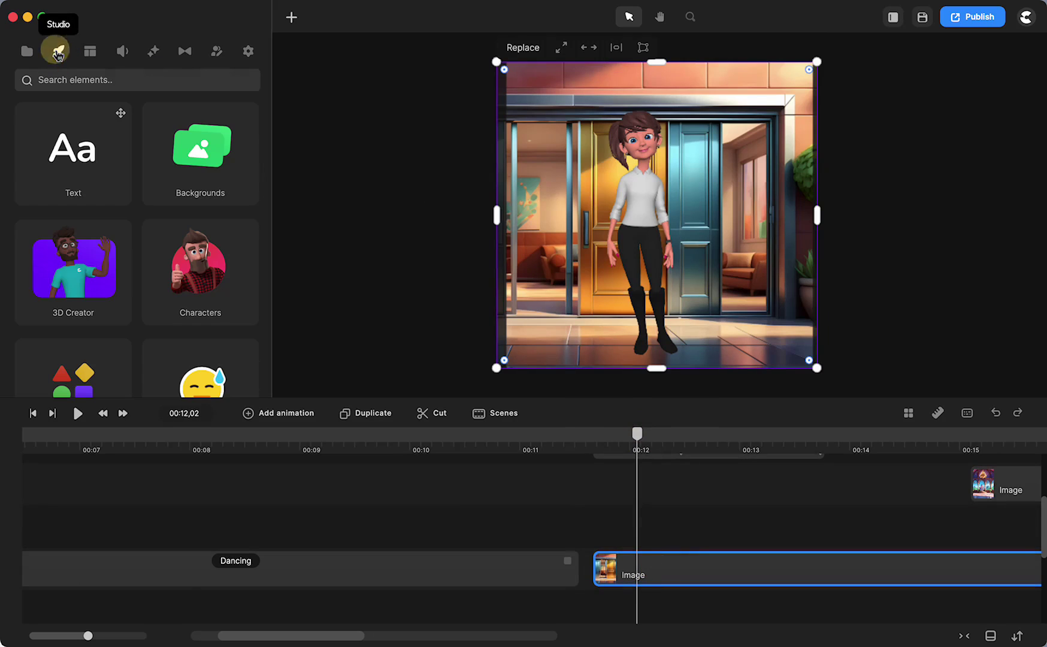
pyautogui.click(200, 270)
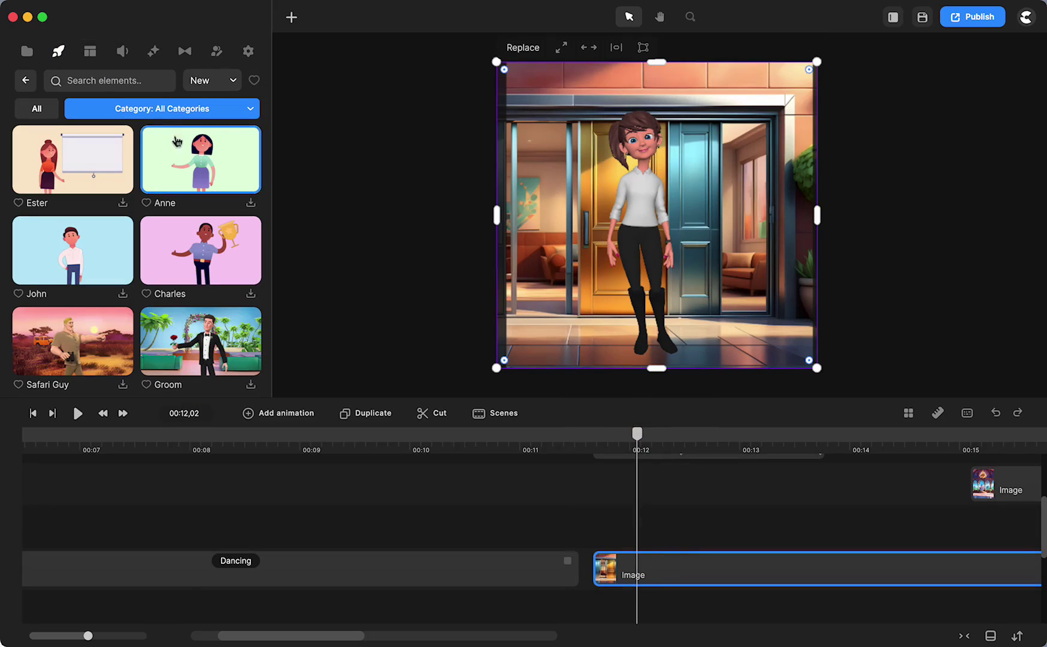
pyautogui.click(117, 108)
pyautogui.click(66, 146)
pyautogui.scroll(-15, 203, 197)
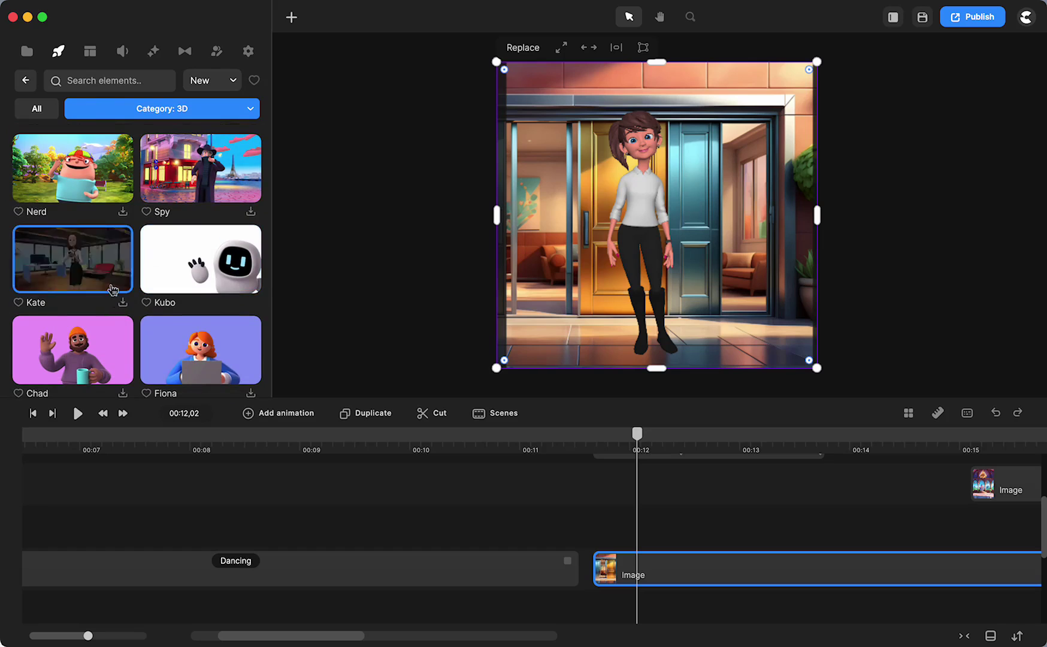
pyautogui.scroll(-5, 110, 290)
pyautogui.scroll(-15, 110, 290)
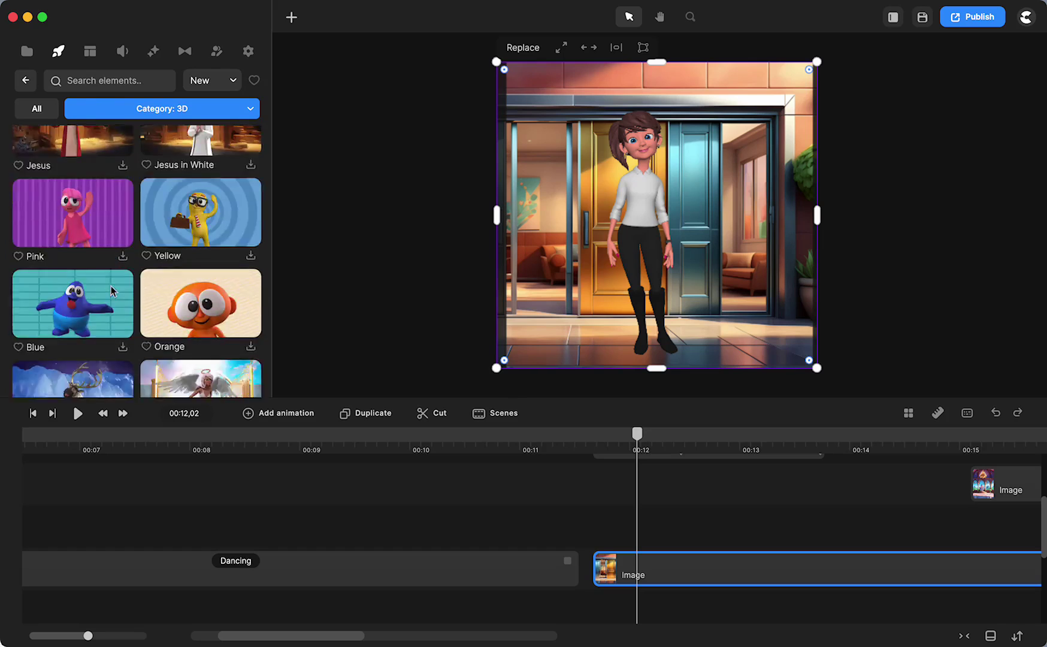
pyautogui.scroll(2, 113, 289)
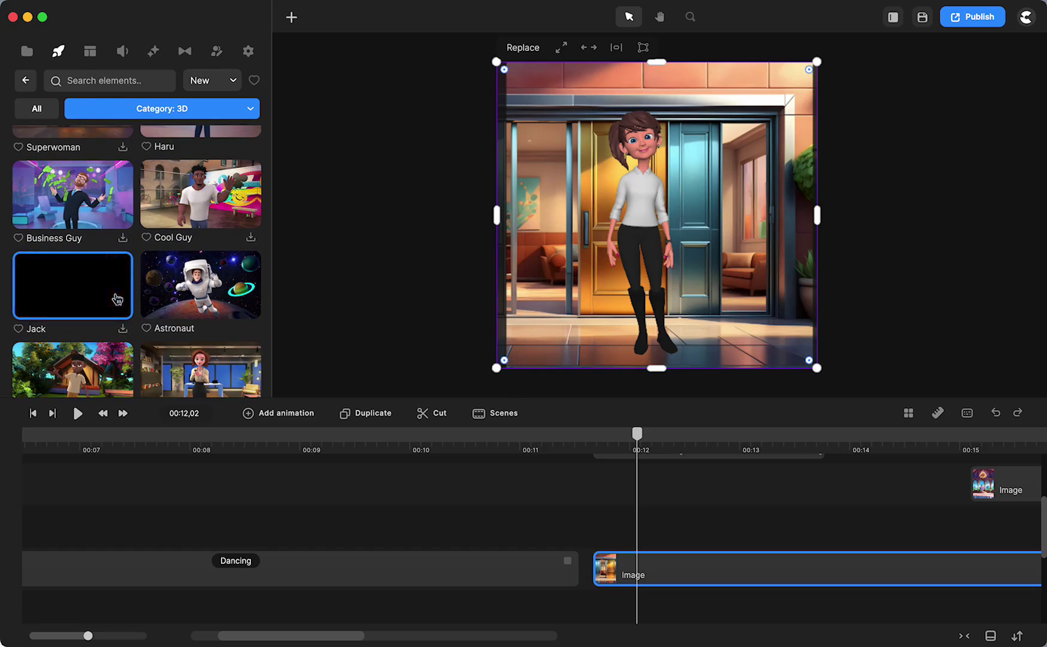
pyautogui.scroll(-2, 104, 282)
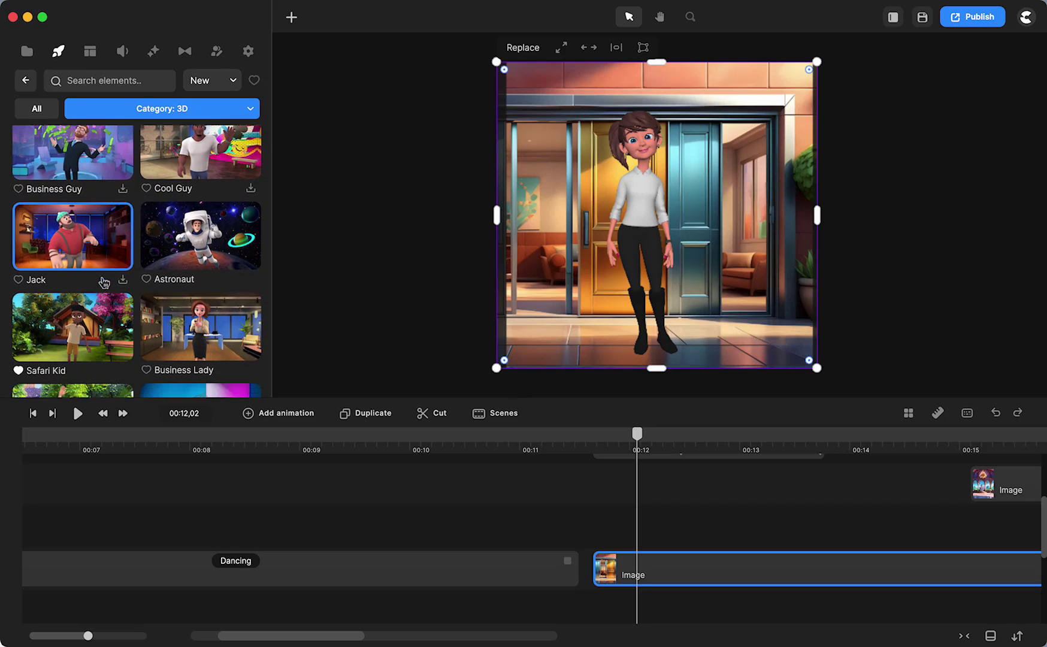
pyautogui.moveTo(192, 316); pyautogui.dragTo(535, 269)
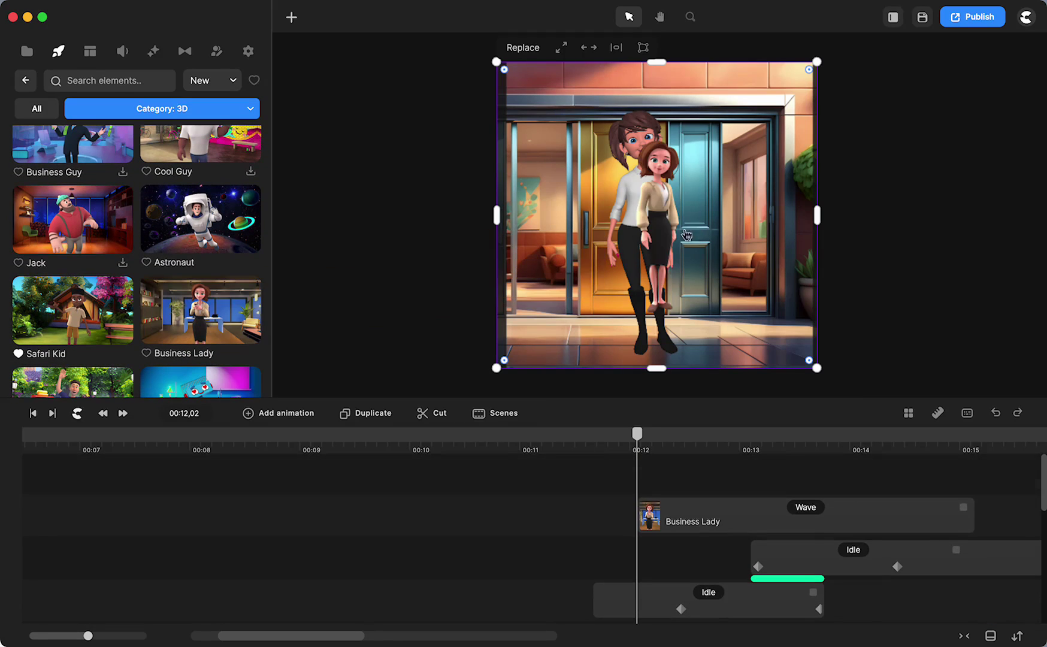
# Place Business Lady small beside the door, on a lower track starting around 11.5 seconds
pyautogui.moveTo(670, 244); pyautogui.dragTo(748, 239)
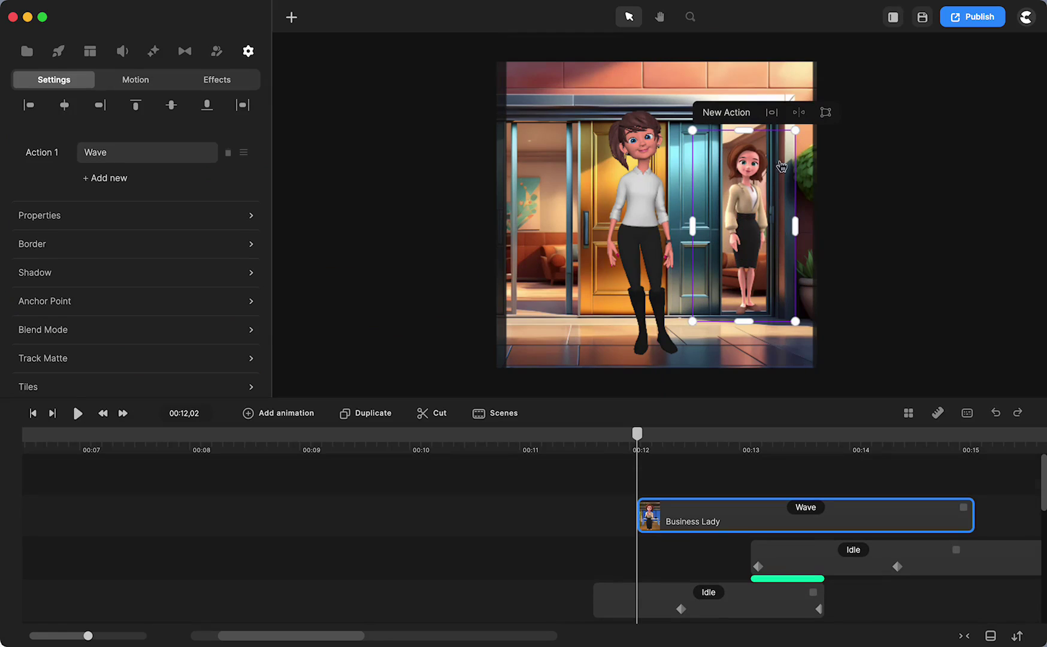
pyautogui.moveTo(797, 321); pyautogui.dragTo(789, 303)
pyautogui.moveTo(743, 239); pyautogui.dragTo(744, 248)
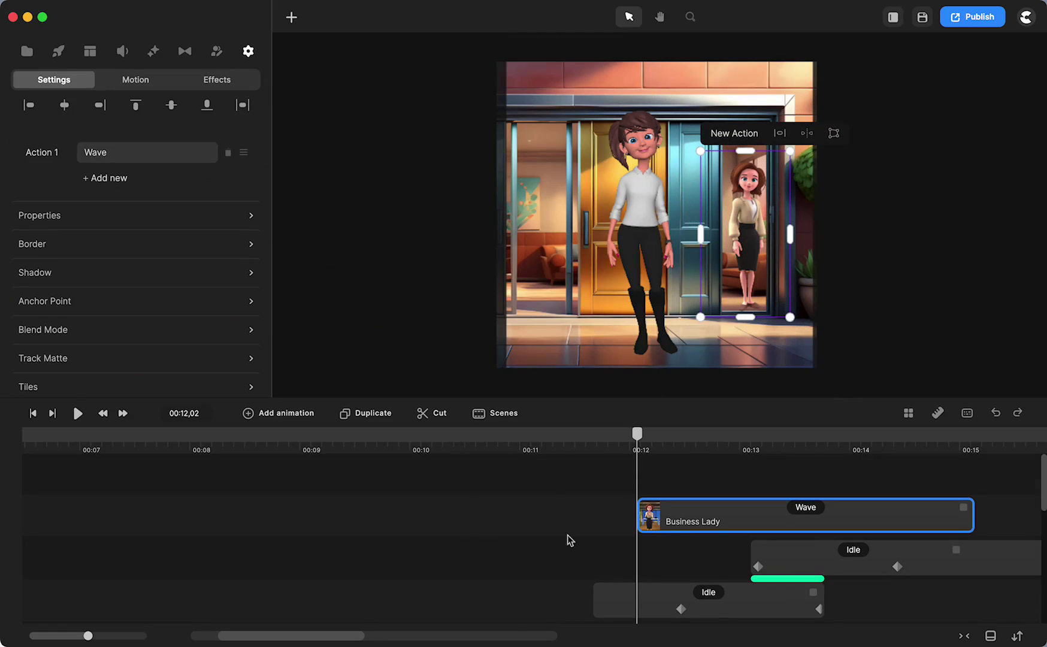
pyautogui.moveTo(661, 515); pyautogui.dragTo(635, 620)
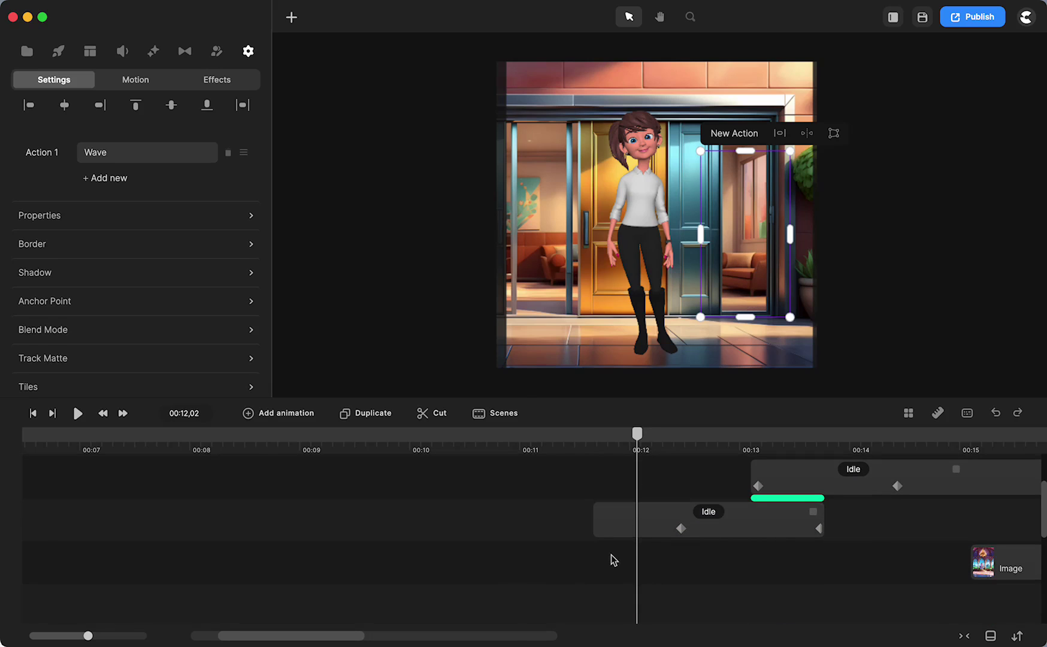
pyautogui.scroll(3, 610, 555)
pyautogui.scroll(-3, 611, 554)
pyautogui.hscroll(5, 611, 554)
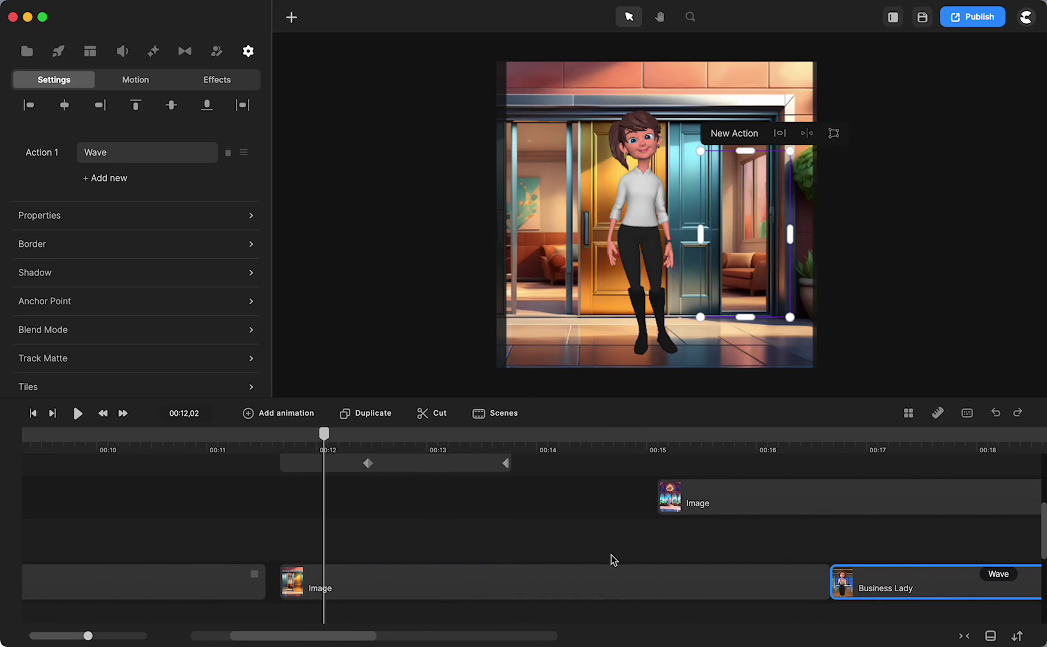
pyautogui.moveTo(410, 528); pyautogui.dragTo(326, 534)
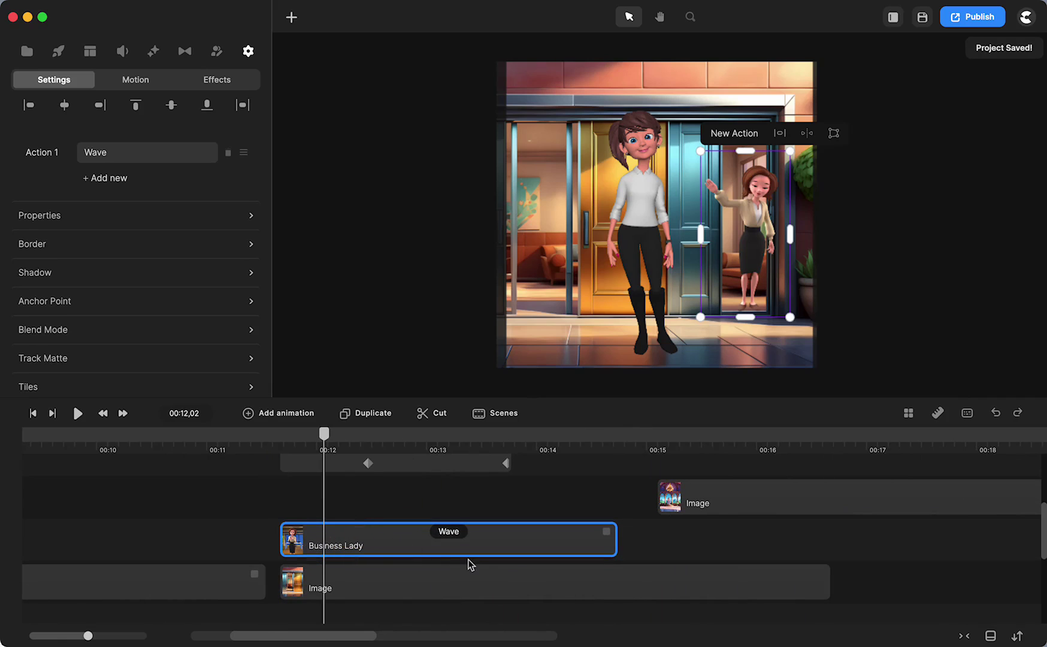
# Set Business Lady's action to Idle, lengthen her clip, and shorten the background image clip
pyautogui.click(453, 533)
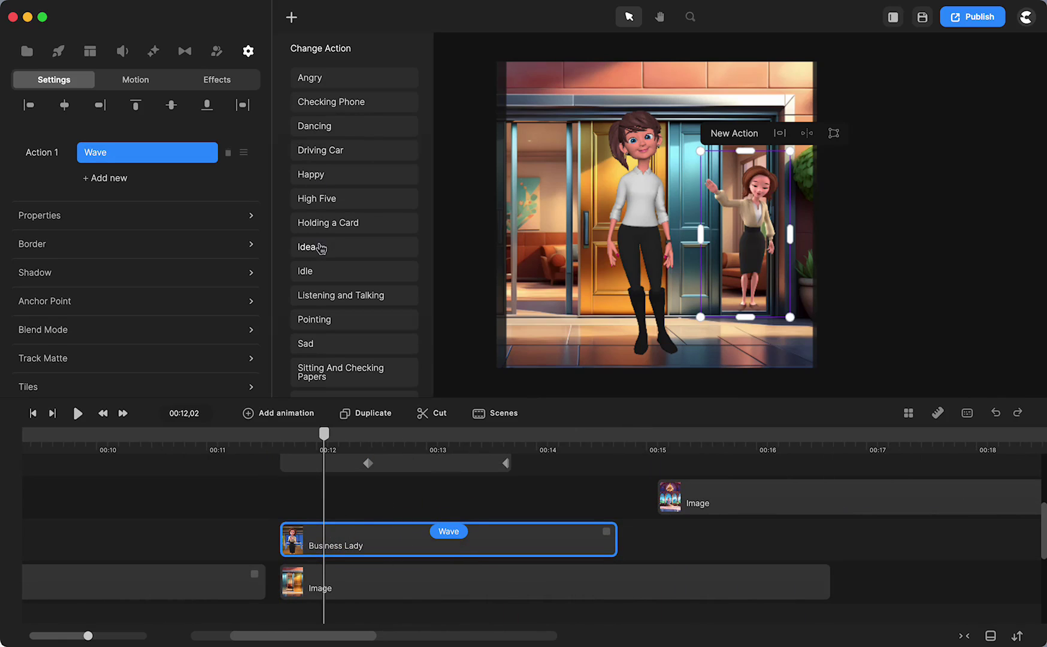
pyautogui.click(312, 271)
pyautogui.moveTo(368, 537); pyautogui.dragTo(512, 536)
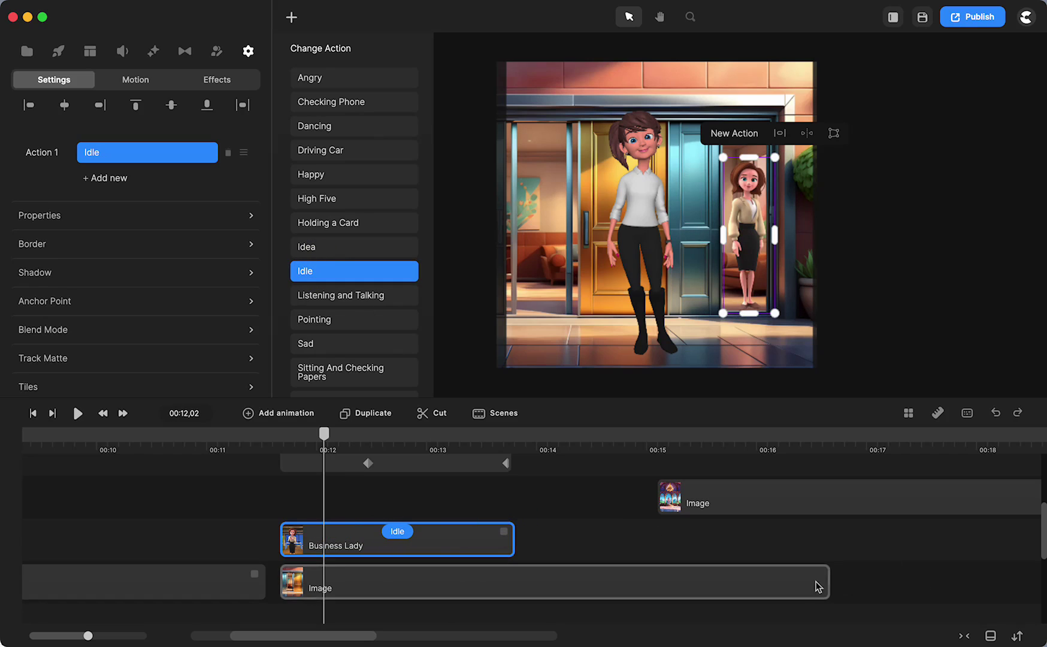
pyautogui.moveTo(829, 579); pyautogui.dragTo(552, 578)
pyautogui.moveTo(508, 536); pyautogui.dragTo(545, 536)
pyautogui.click(467, 537)
pyautogui.click(324, 436)
# Scrub the preview from 00:11,25 back to the castle superhero scene near 6 seconds
pyautogui.moveTo(324, 435); pyautogui.dragTo(298, 435)
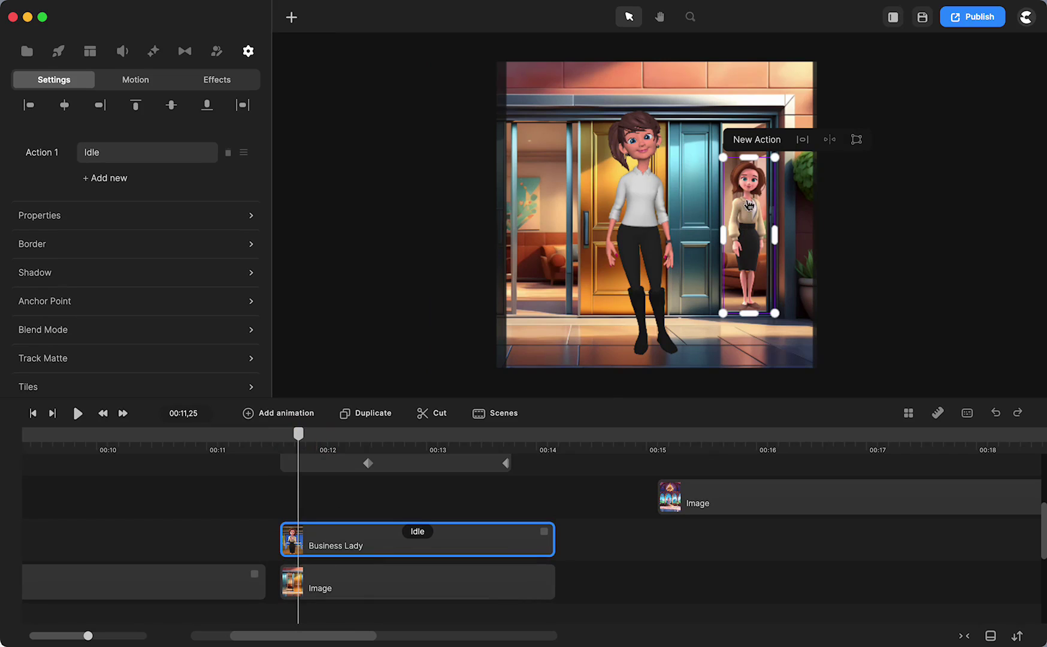
pyautogui.moveTo(302, 440); pyautogui.dragTo(43, 495)
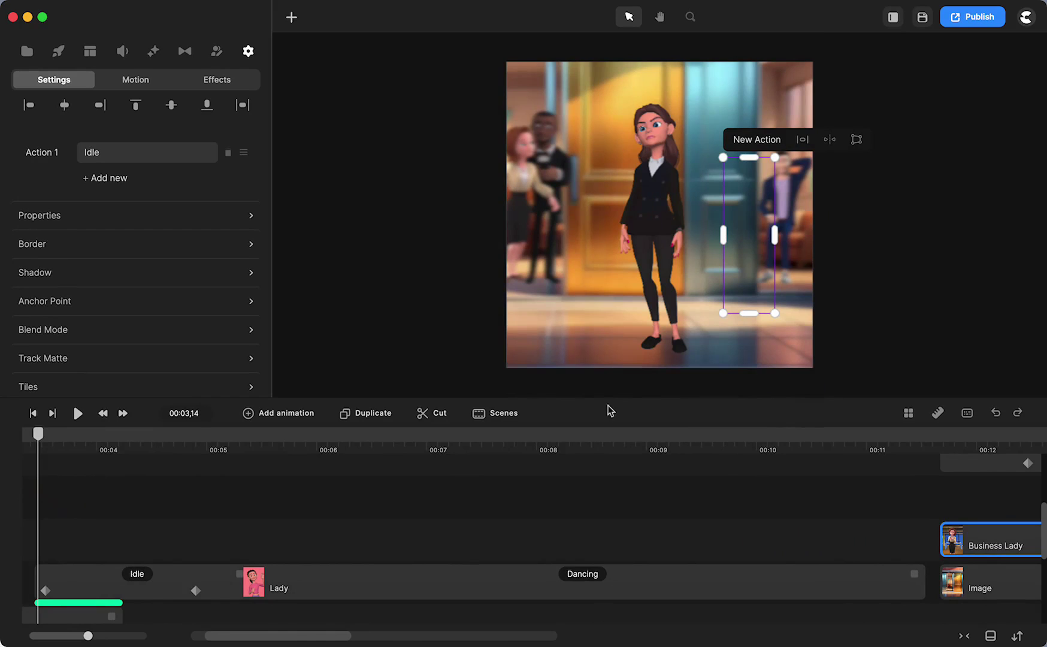
pyautogui.hscroll(10, 554, 555)
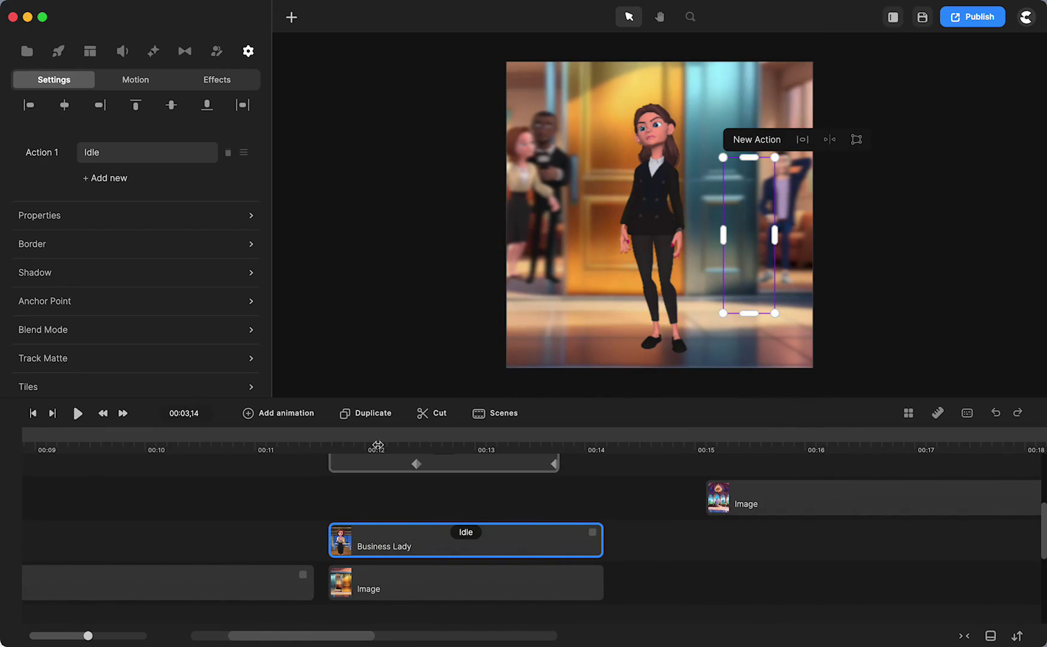
# At 00:12, select the Business Lady and Image clips together and group them into one clip
pyautogui.click(366, 443)
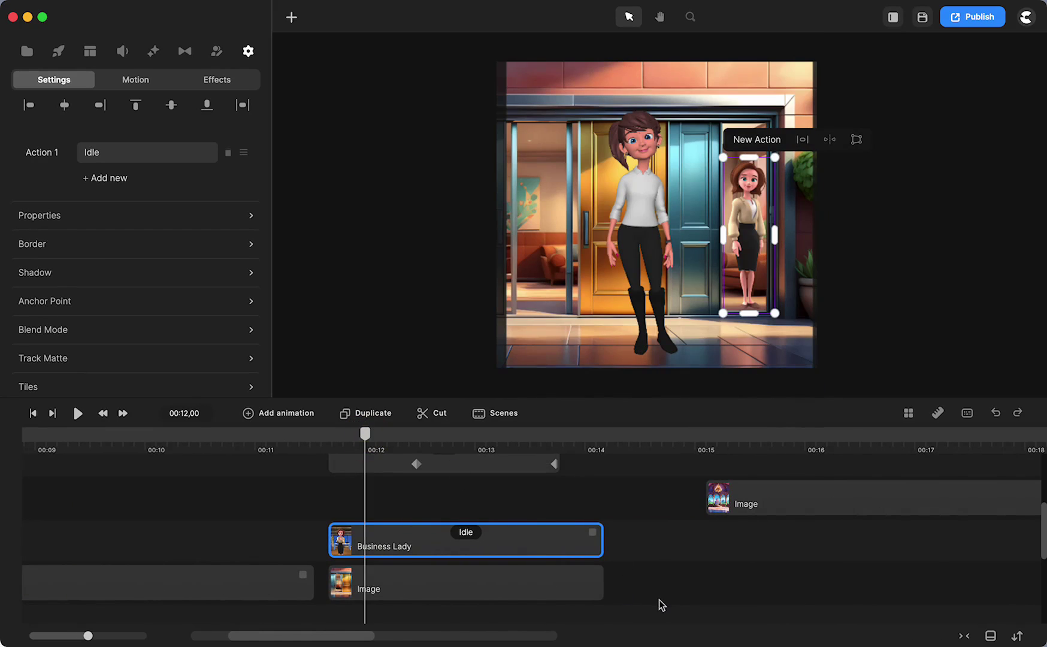
pyautogui.moveTo(658, 599); pyautogui.dragTo(550, 539)
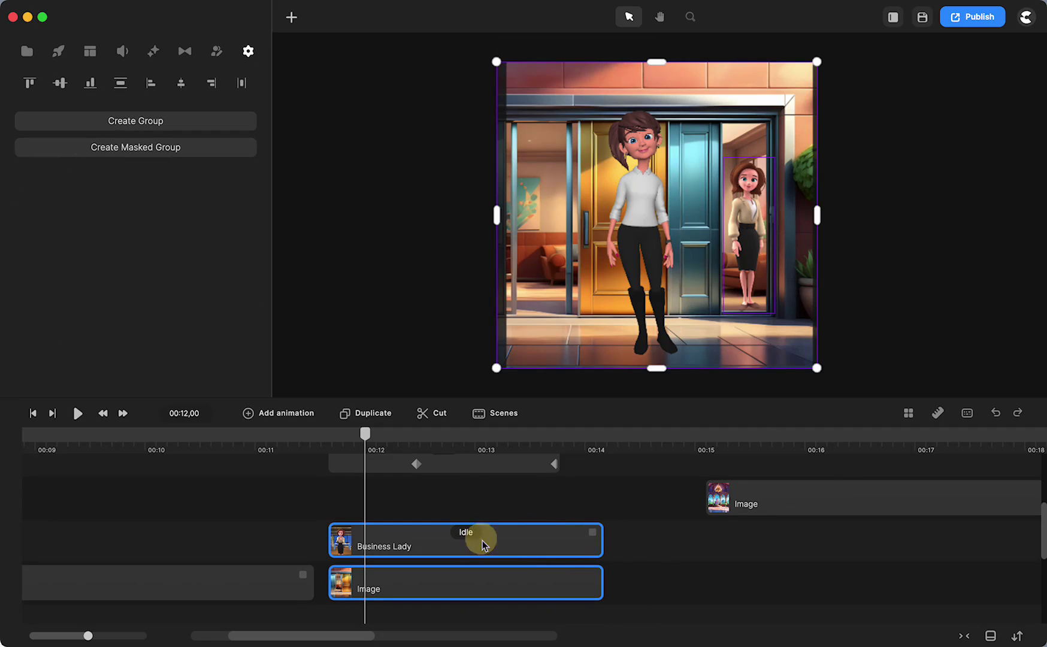
pyautogui.rightClick(553, 547)
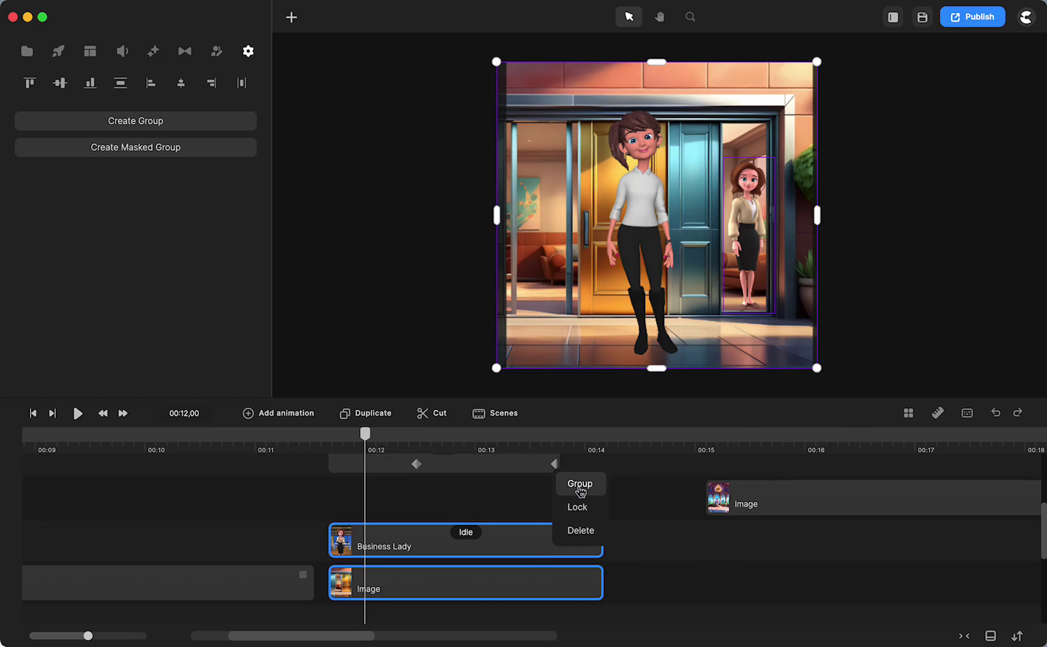
pyautogui.click(579, 484)
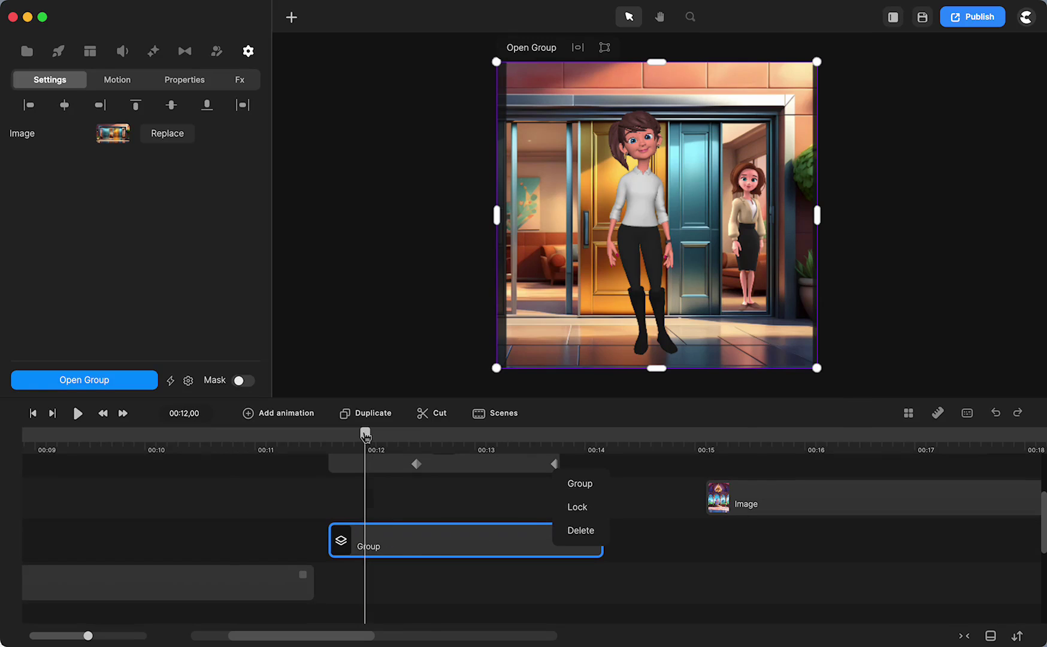
pyautogui.moveTo(366, 435)
pyautogui.mouseDown()
pyautogui.moveTo(339, 436)
pyautogui.moveTo(372, 435)
pyautogui.mouseUp()
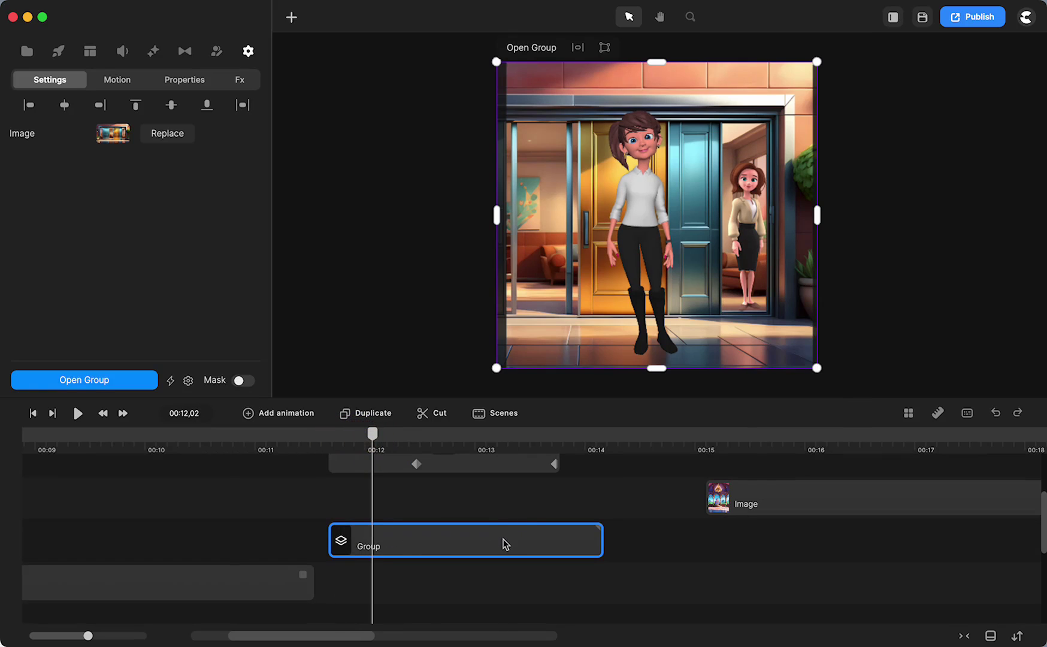
pyautogui.scroll(2, 505, 544)
pyautogui.moveTo(498, 582); pyautogui.dragTo(500, 539)
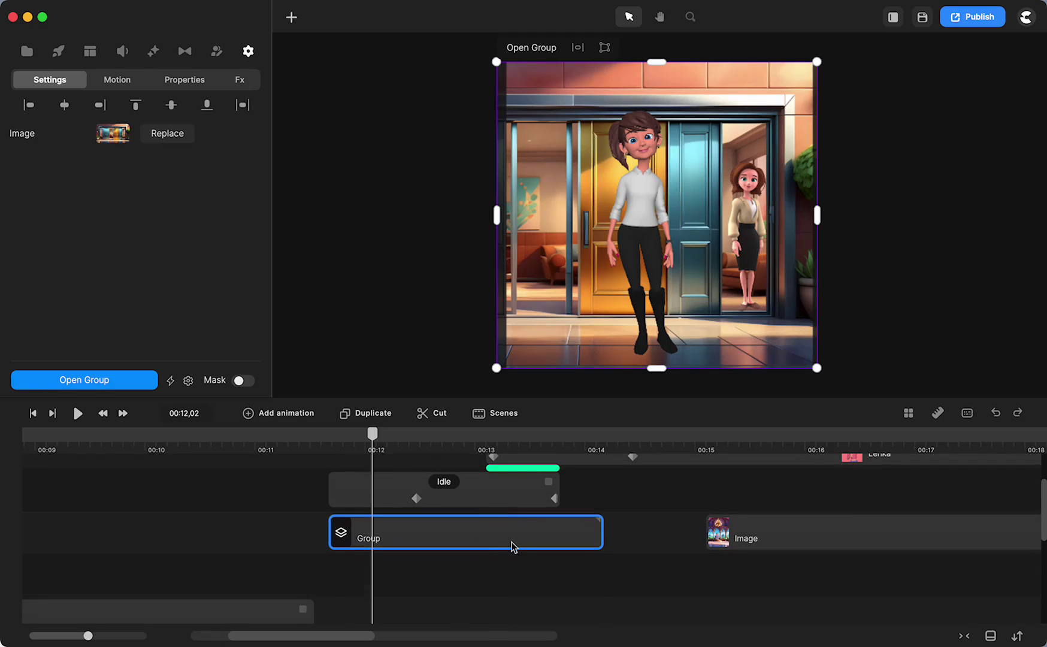
pyautogui.moveTo(374, 439); pyautogui.dragTo(335, 440)
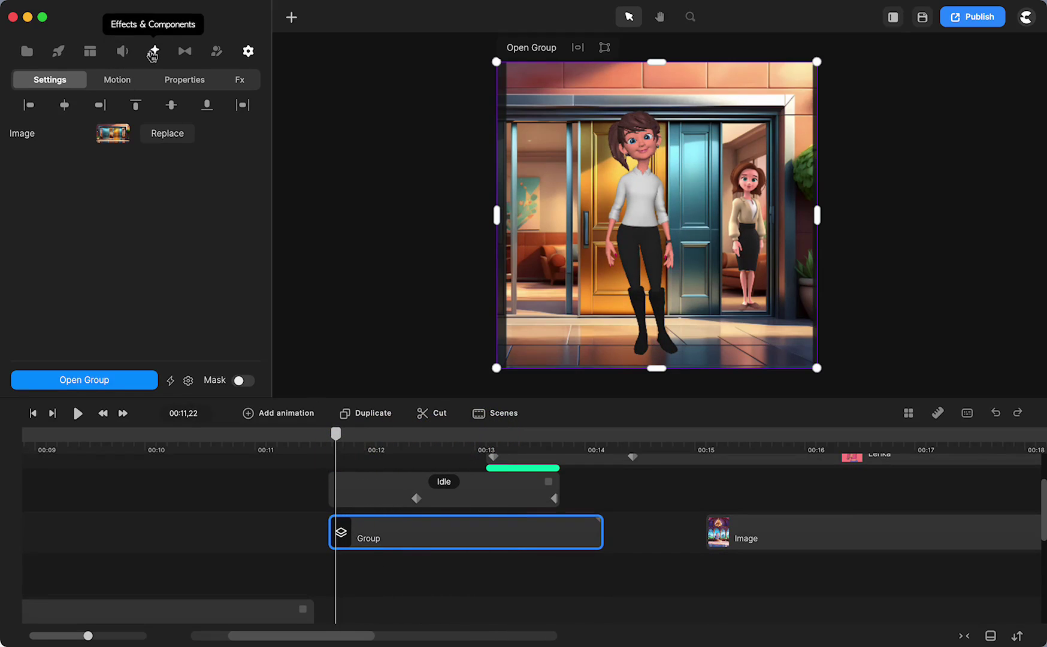
# Add a Blur effect to the Group clip and set its strength to 9
pyautogui.click(153, 52)
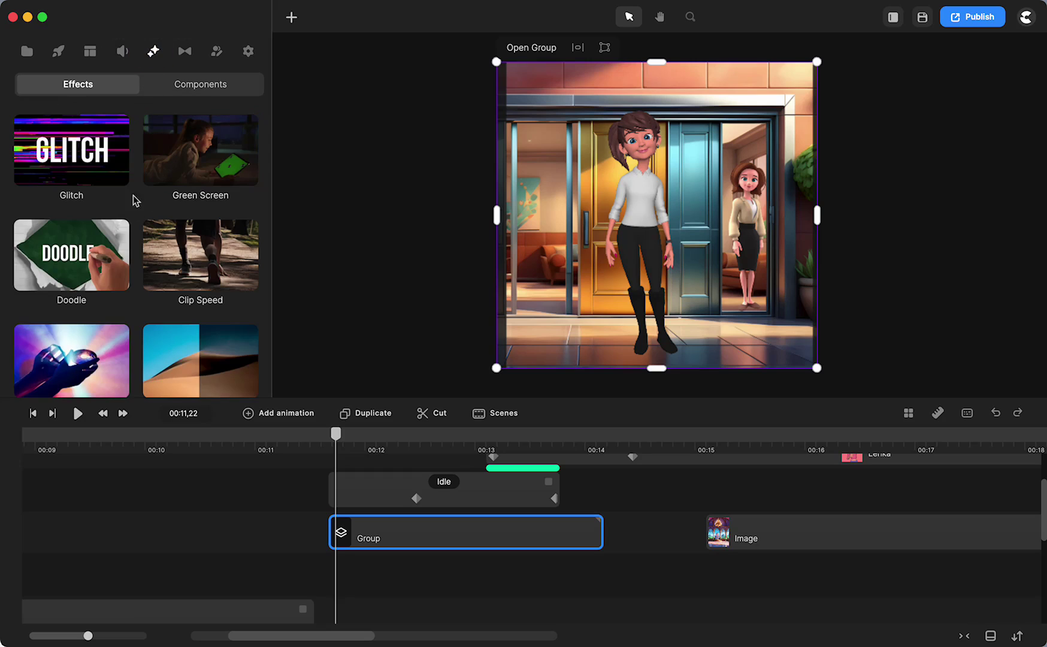
pyautogui.scroll(-5, 99, 240)
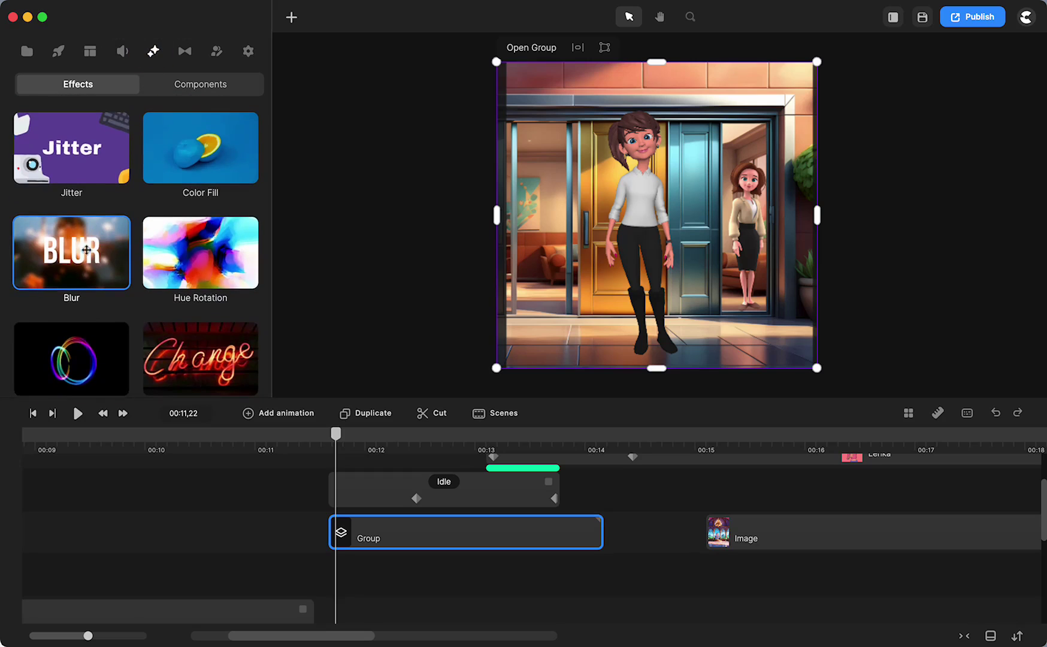
pyautogui.moveTo(66, 266); pyautogui.dragTo(380, 538)
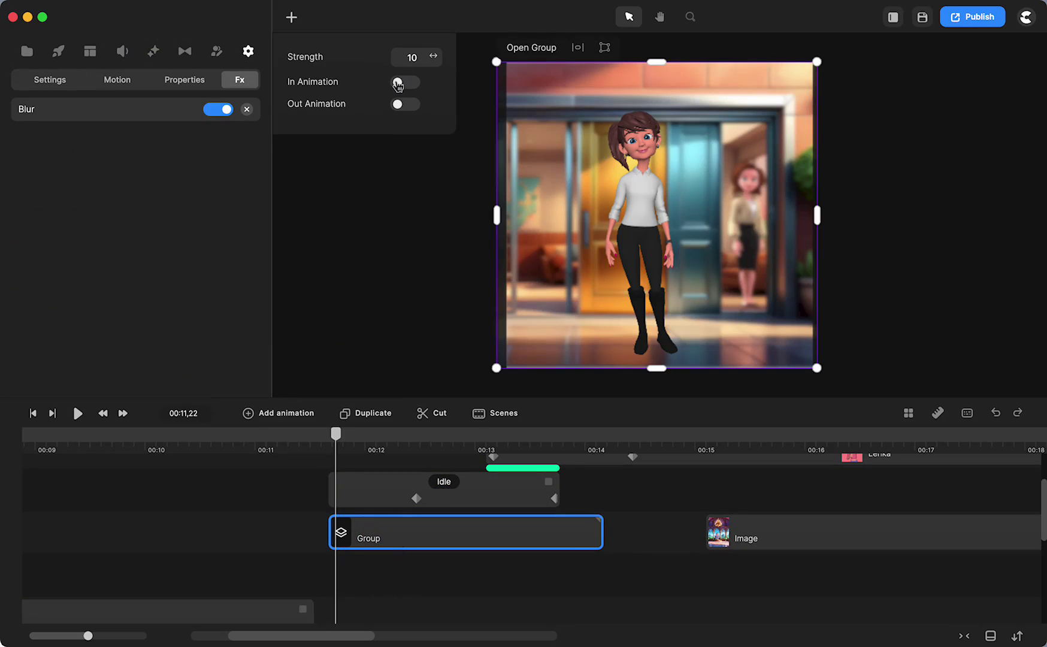
pyautogui.moveTo(345, 435); pyautogui.dragTo(390, 463)
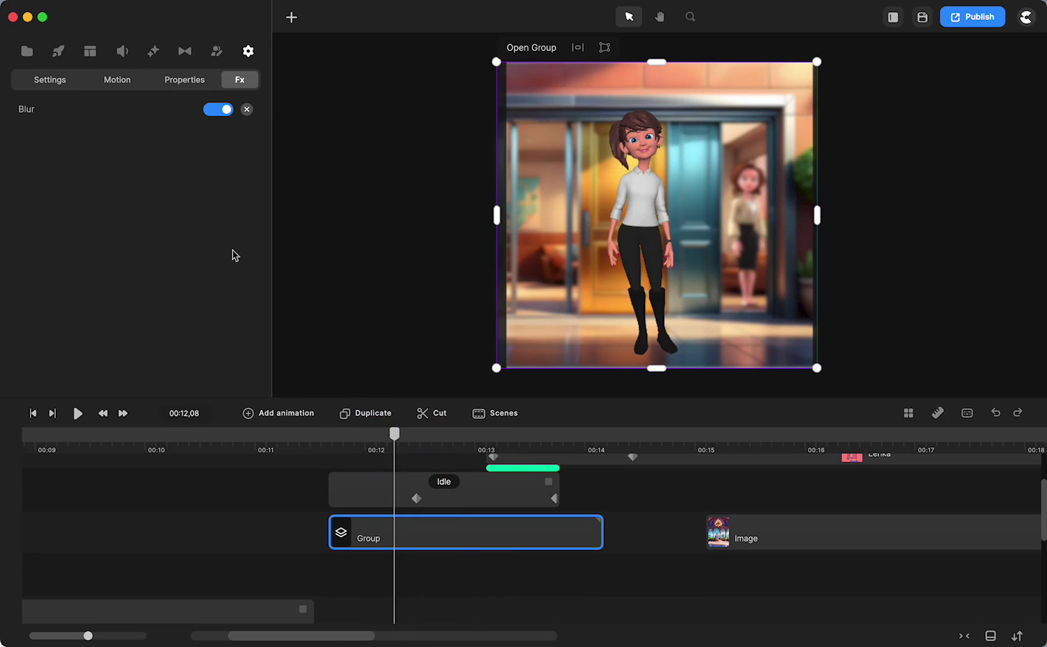
pyautogui.click(27, 113)
pyautogui.moveTo(430, 53)
pyautogui.mouseDown()
pyautogui.moveTo(443, 52)
pyautogui.moveTo(411, 53)
pyautogui.moveTo(433, 58)
pyautogui.mouseUp()
# Enlarge the blurred group past the canvas's bottom-left edge and recentre it
pyautogui.click(424, 337)
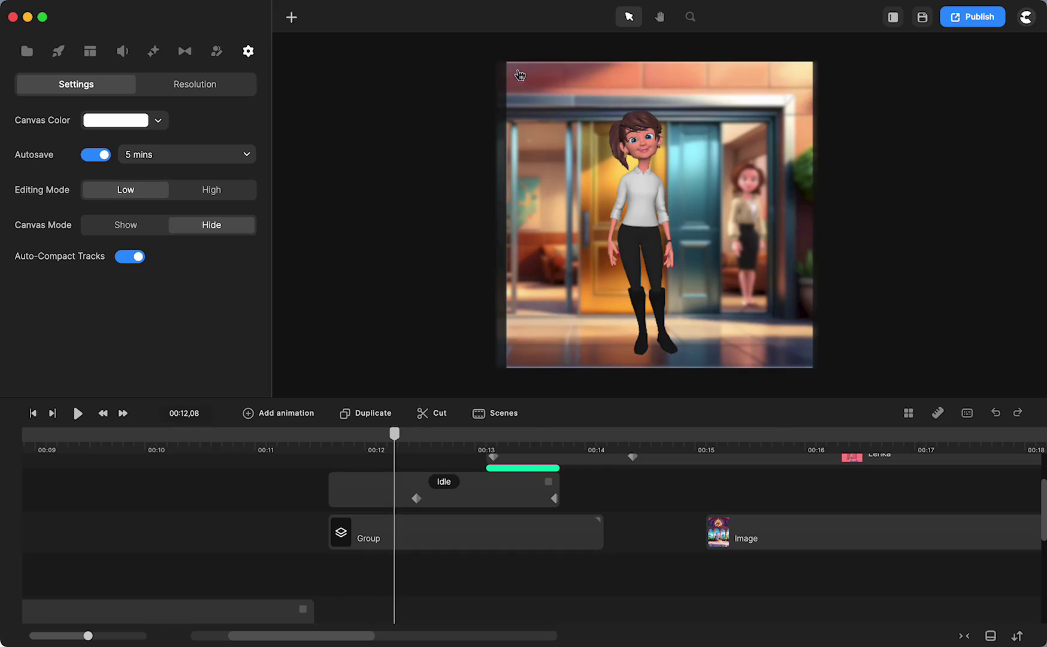
pyautogui.click(452, 532)
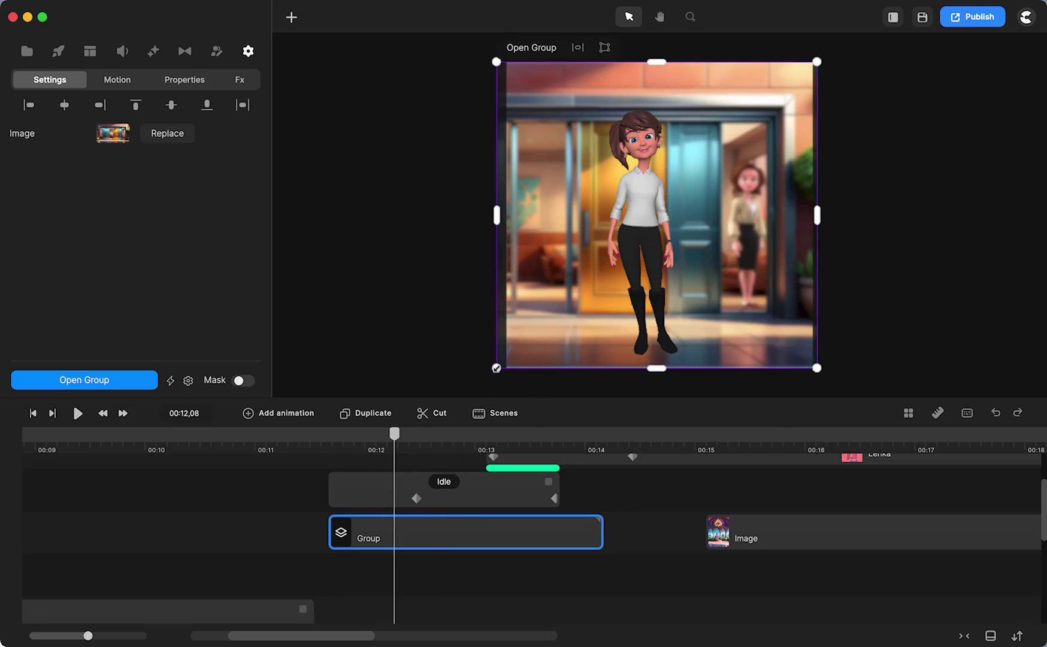
pyautogui.moveTo(496, 368); pyautogui.dragTo(488, 376)
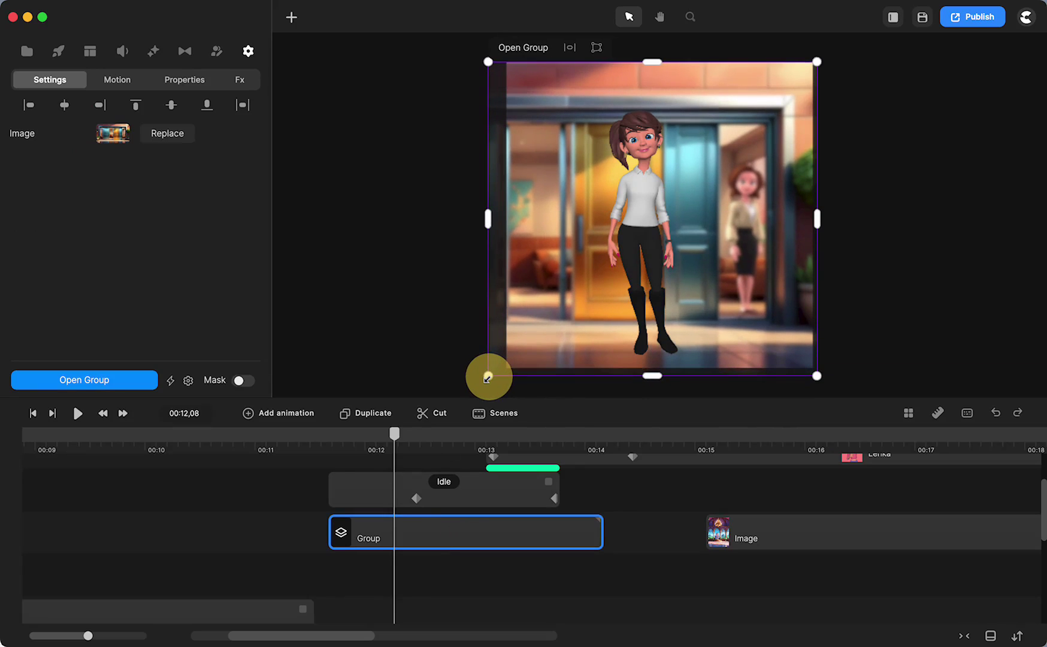
pyautogui.moveTo(518, 334); pyautogui.dragTo(522, 330)
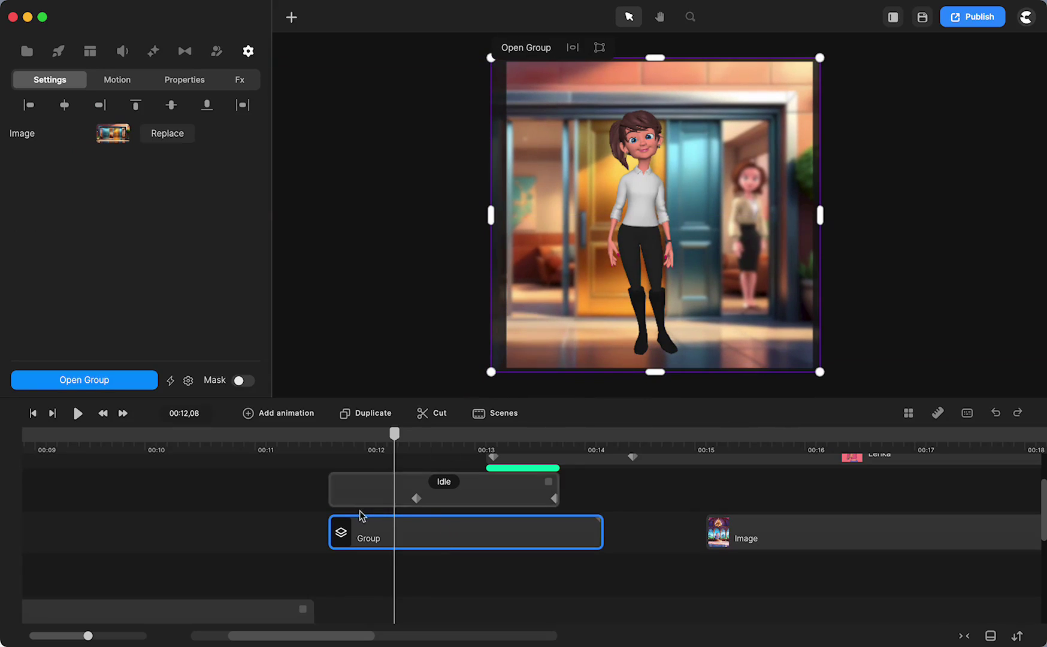
# Scrub from just before 00:12 to preview the character walking toward the door
pyautogui.moveTo(394, 433); pyautogui.dragTo(404, 484)
pyautogui.click(406, 481)
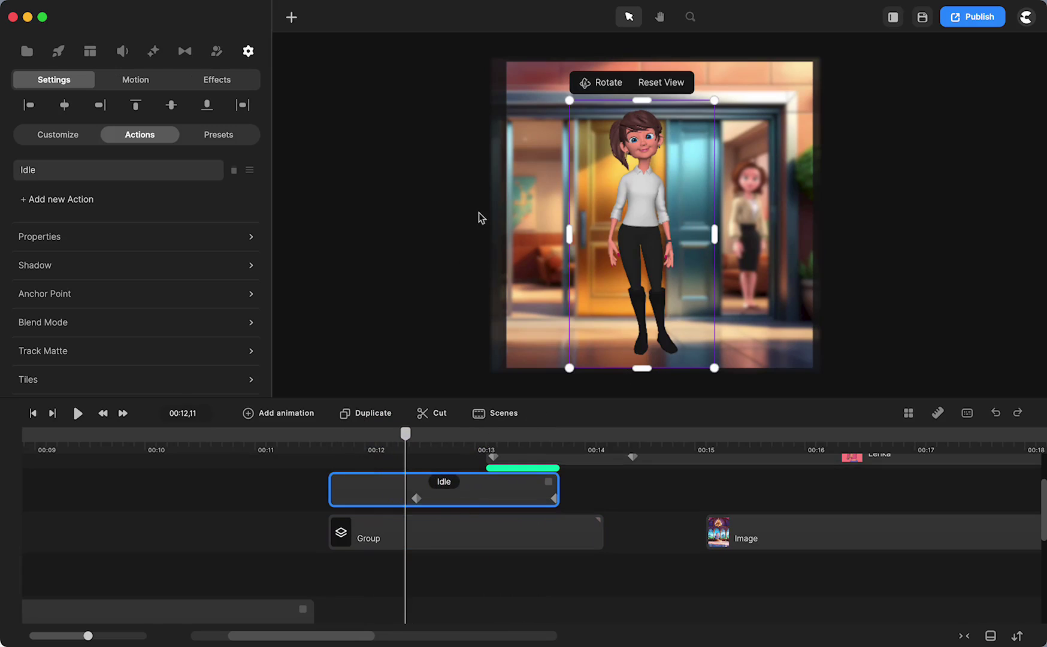
pyautogui.click(431, 545)
pyautogui.moveTo(407, 437); pyautogui.dragTo(562, 460)
# Move the castle Image clip onto the group's track and shift the Group clip down one track
pyautogui.click(561, 460)
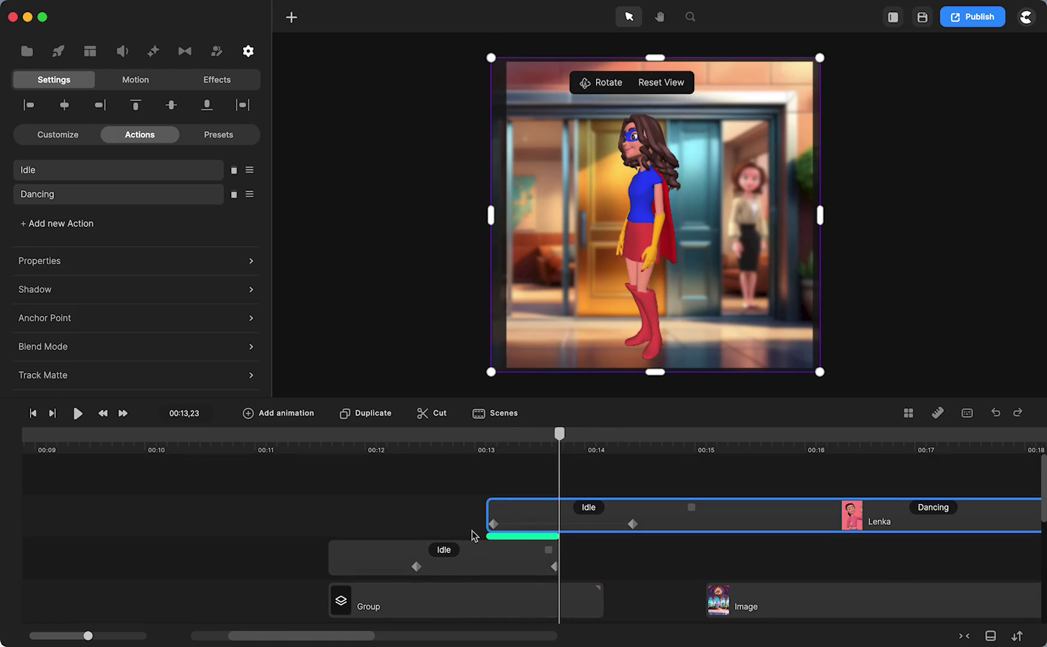
pyautogui.click(738, 606)
pyautogui.moveTo(738, 606); pyautogui.dragTo(660, 514)
pyautogui.moveTo(478, 518); pyautogui.dragTo(477, 561)
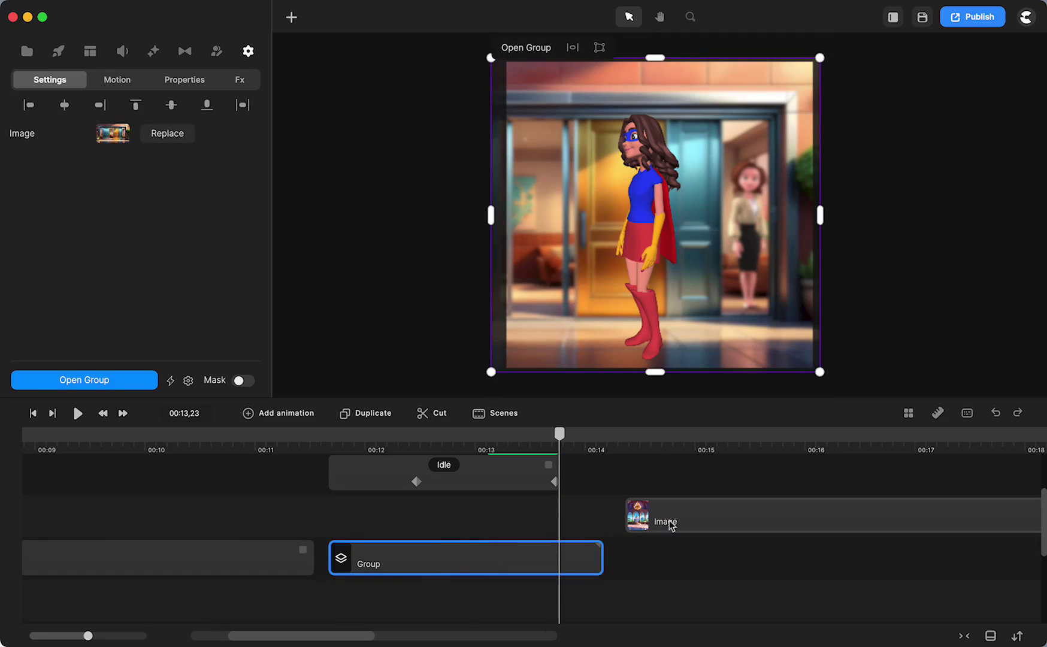
pyautogui.moveTo(688, 522); pyautogui.dragTo(615, 518)
# Align the castle image's start with the playhead just after 00:13, then check the office scene
pyautogui.moveTo(566, 441); pyautogui.dragTo(519, 457)
pyautogui.click(518, 458)
pyautogui.click(590, 553)
pyautogui.moveTo(590, 554)
pyautogui.mouseDown()
pyautogui.moveTo(567, 556)
pyautogui.moveTo(593, 556)
pyautogui.mouseUp()
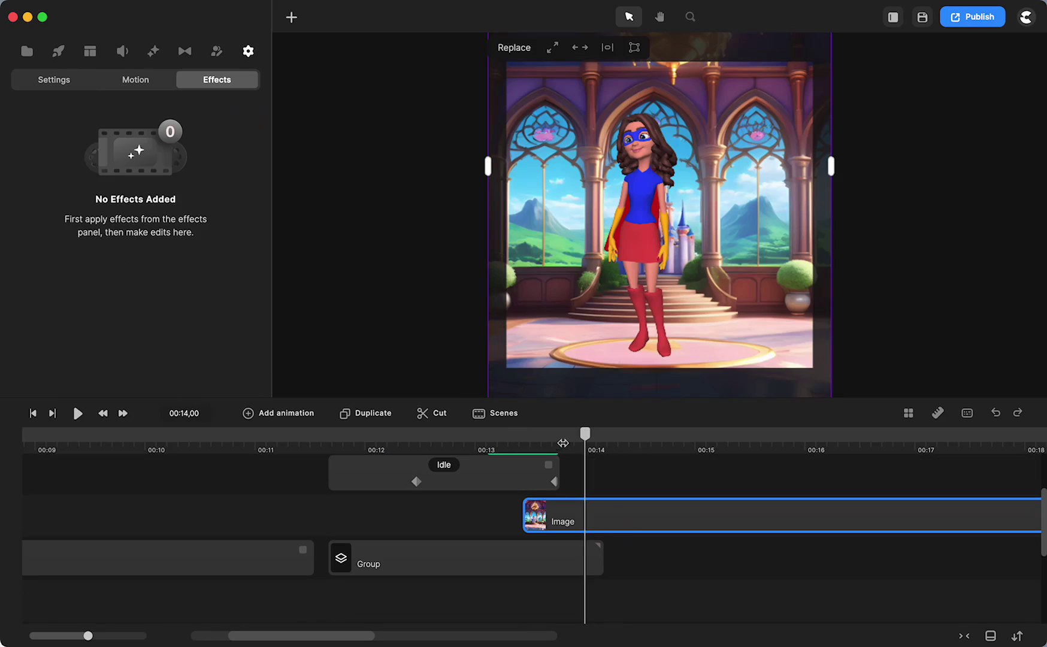
pyautogui.moveTo(585, 441); pyautogui.dragTo(504, 498)
# Browse the Group clip's transitions, closing the list without choosing one
pyautogui.scroll(2, 560, 530)
pyautogui.click(535, 498)
pyautogui.click(552, 579)
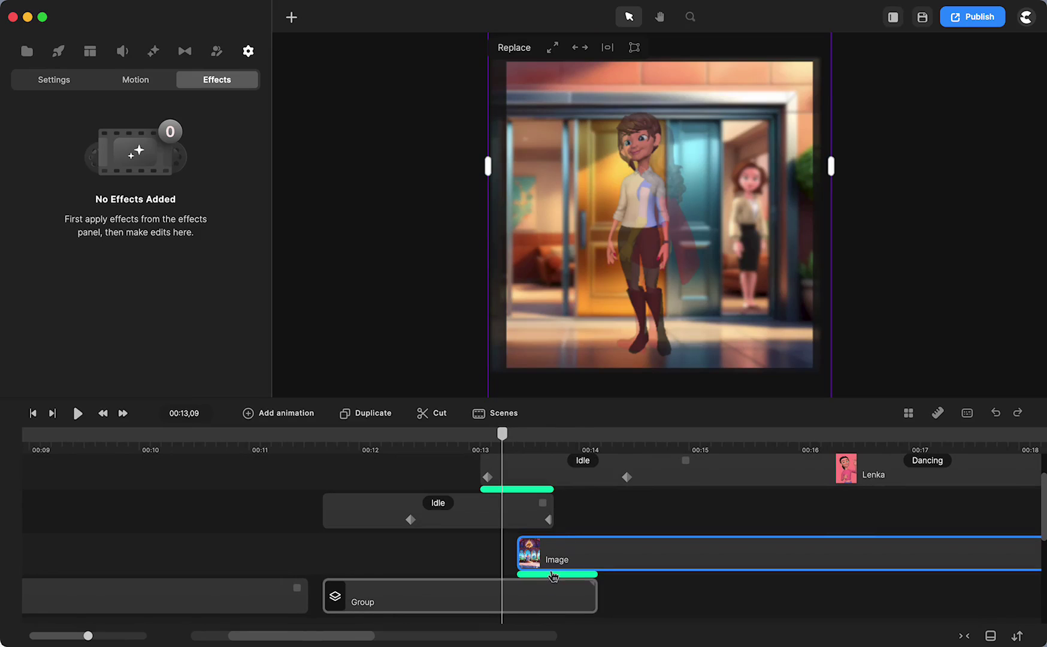
pyautogui.click(553, 575)
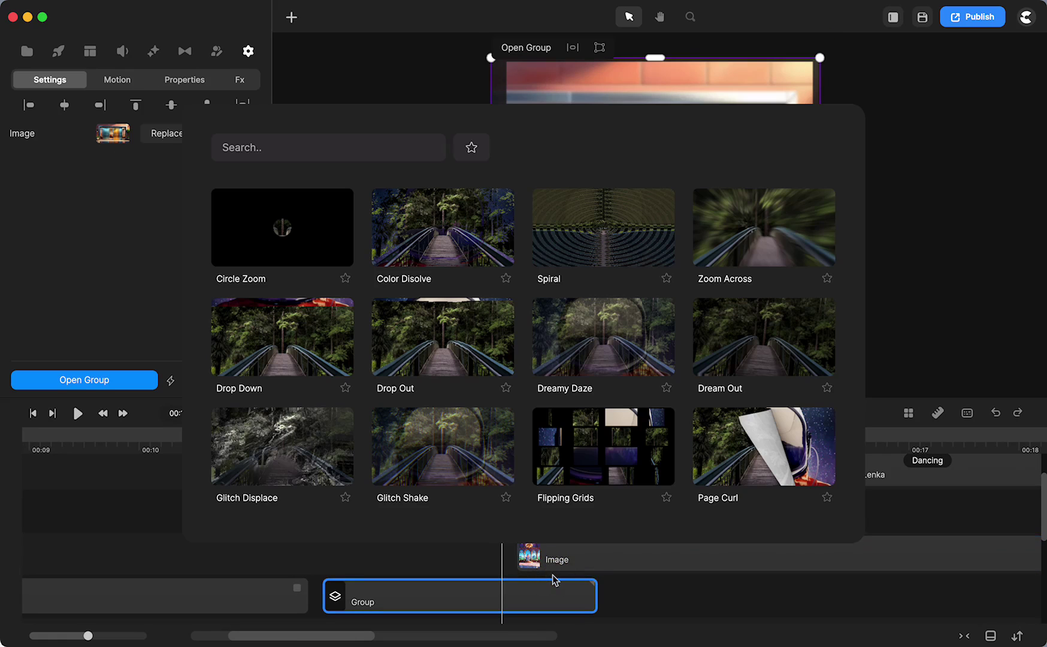
pyautogui.click(650, 626)
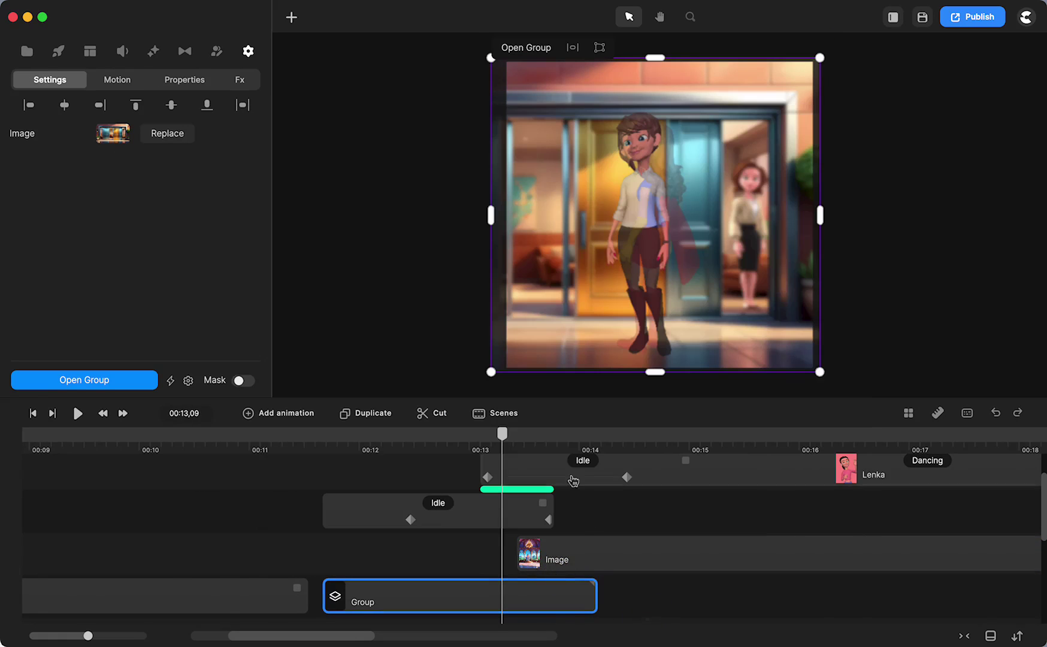
# Give the castle image a Dreamy Daze entrance transition at 00:13,22 and preview it
pyautogui.click(551, 436)
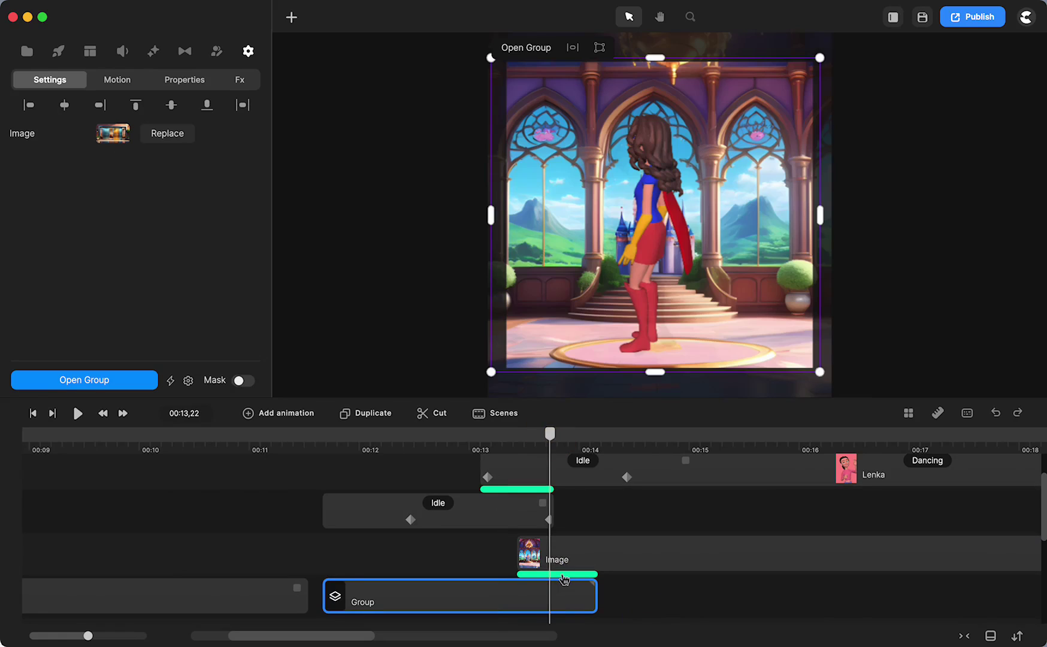
pyautogui.click(563, 575)
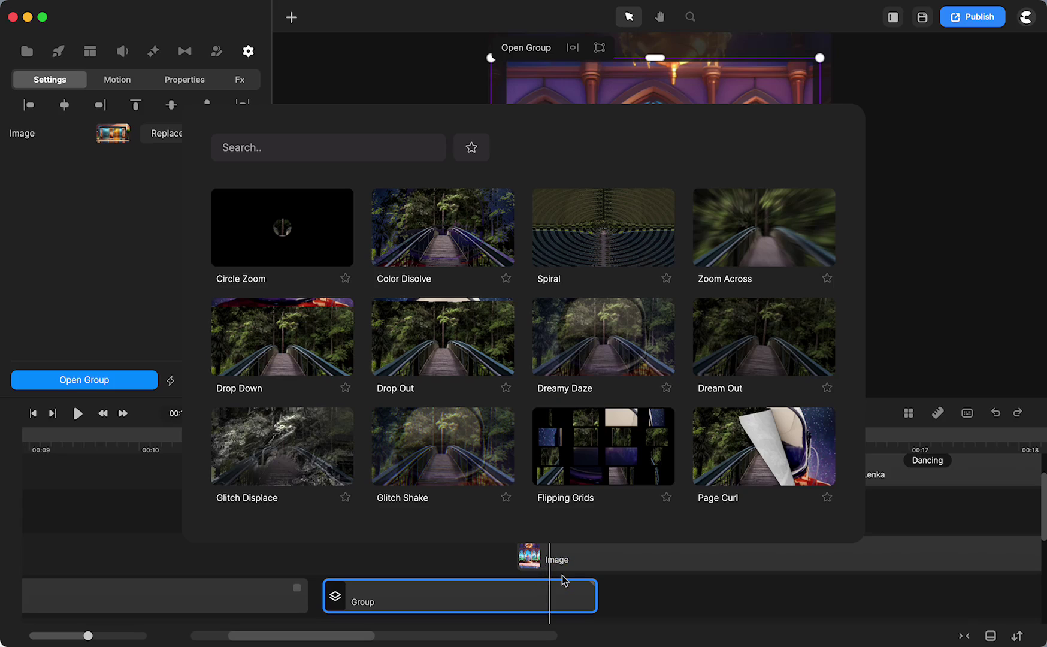
pyautogui.click(572, 353)
pyautogui.moveTo(551, 439); pyautogui.dragTo(626, 474)
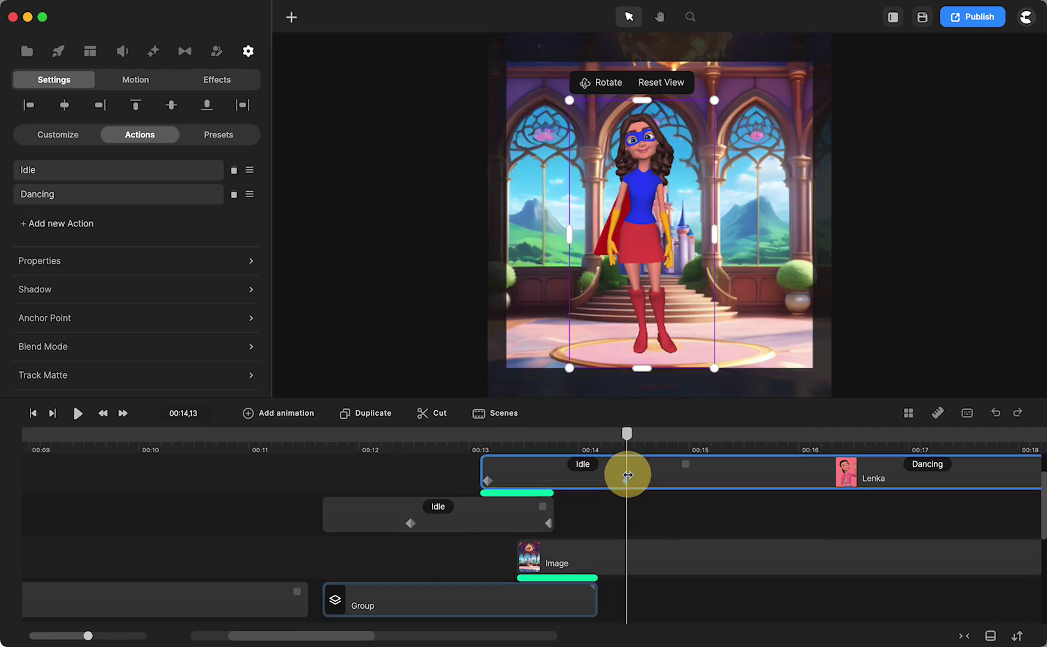
pyautogui.scroll(1, 626, 474)
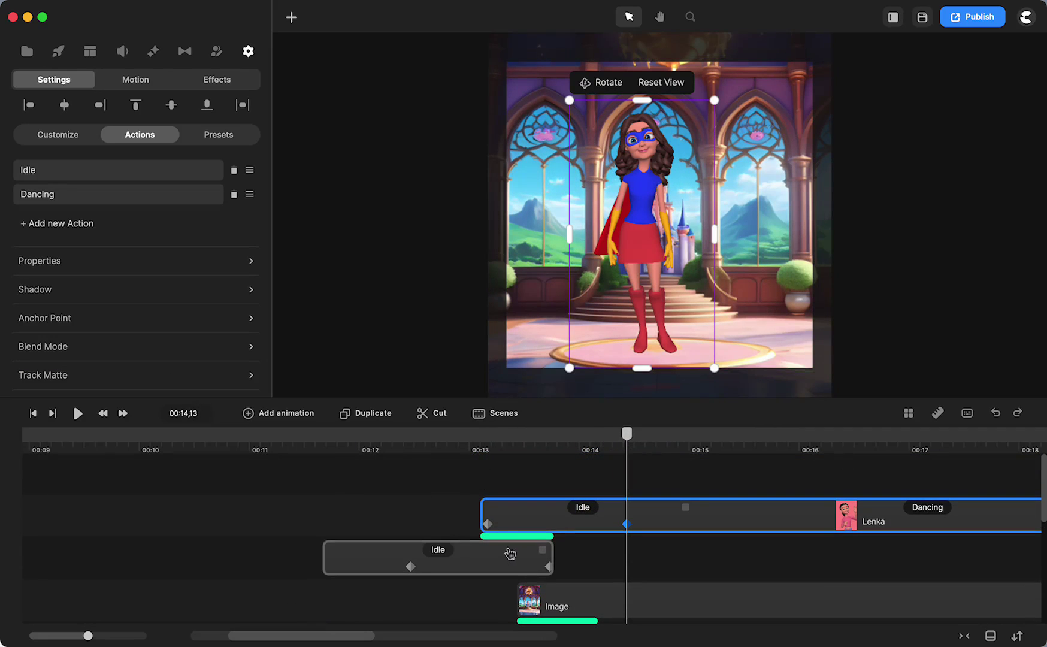
pyautogui.click(312, 442)
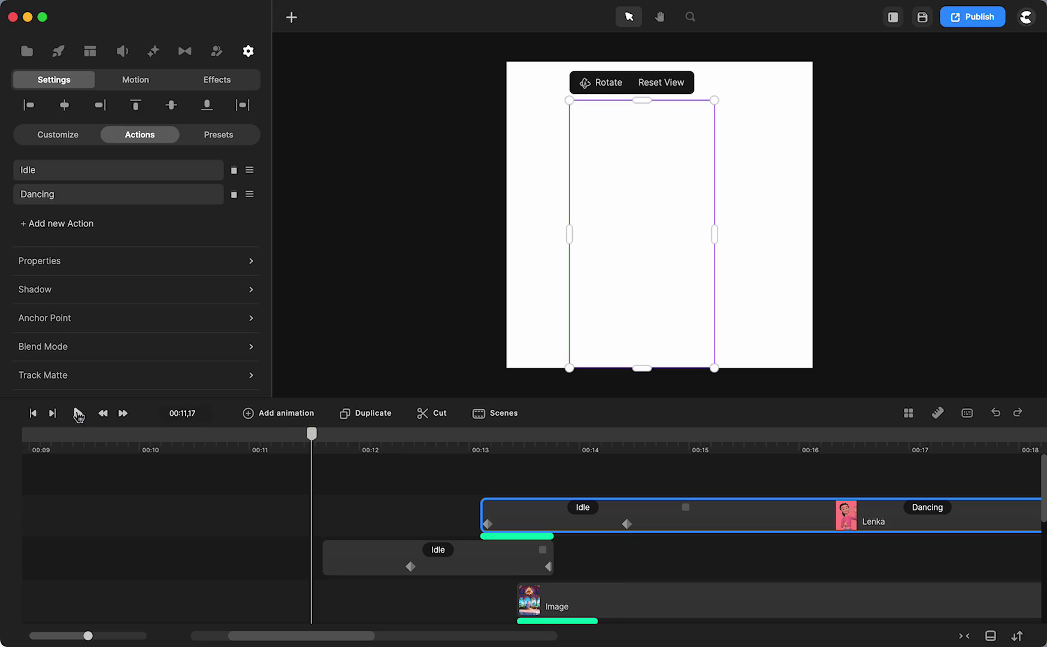
pyautogui.click(78, 413)
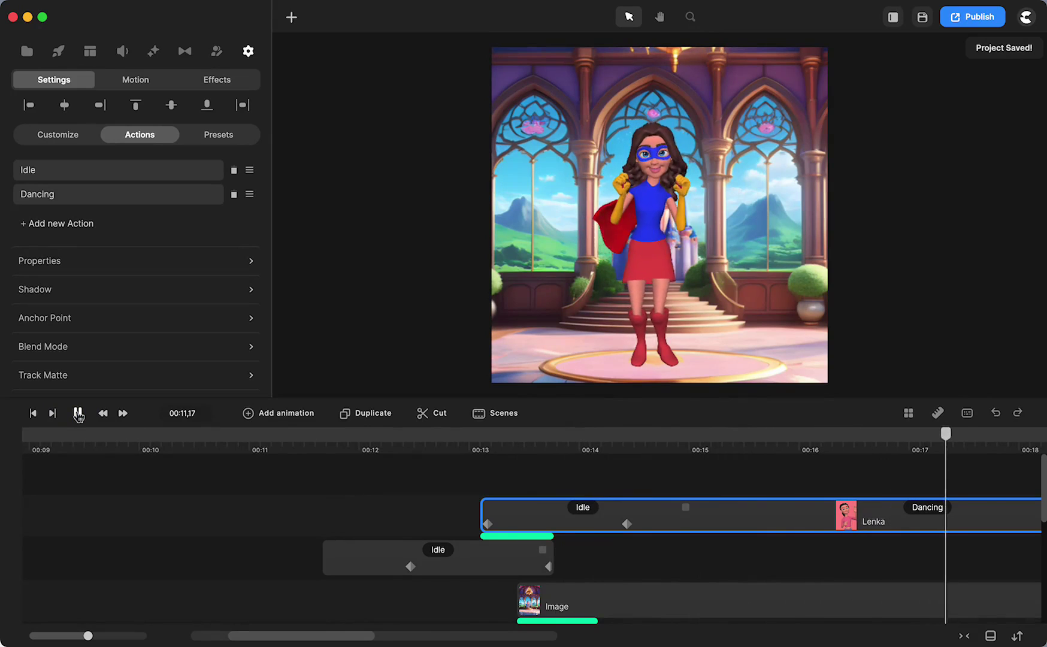
pyautogui.click(78, 413)
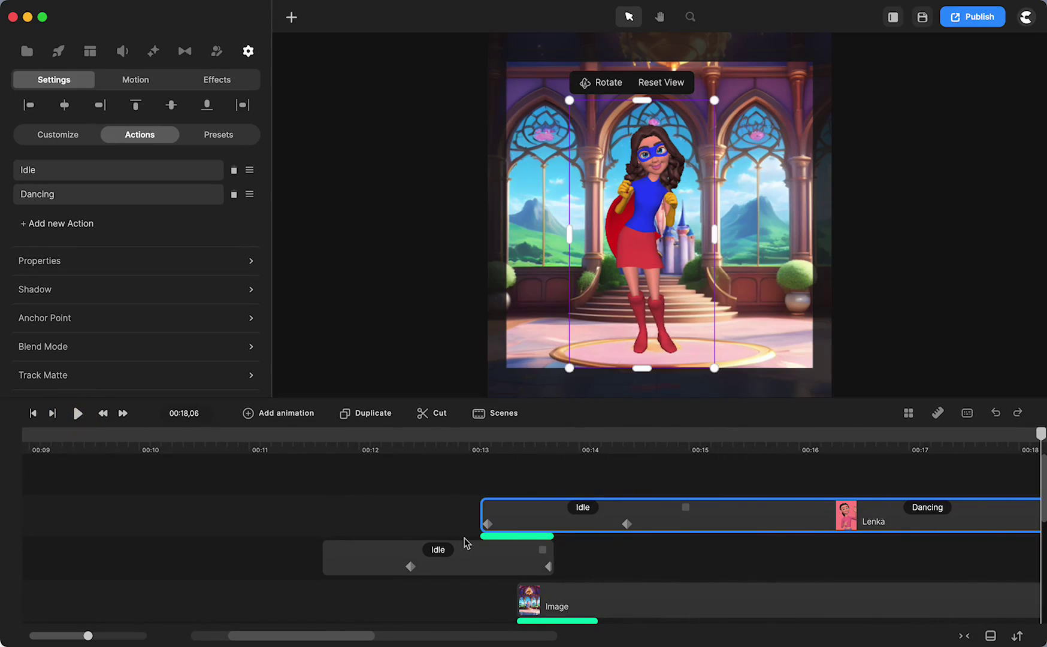
pyautogui.scroll(-2, 465, 539)
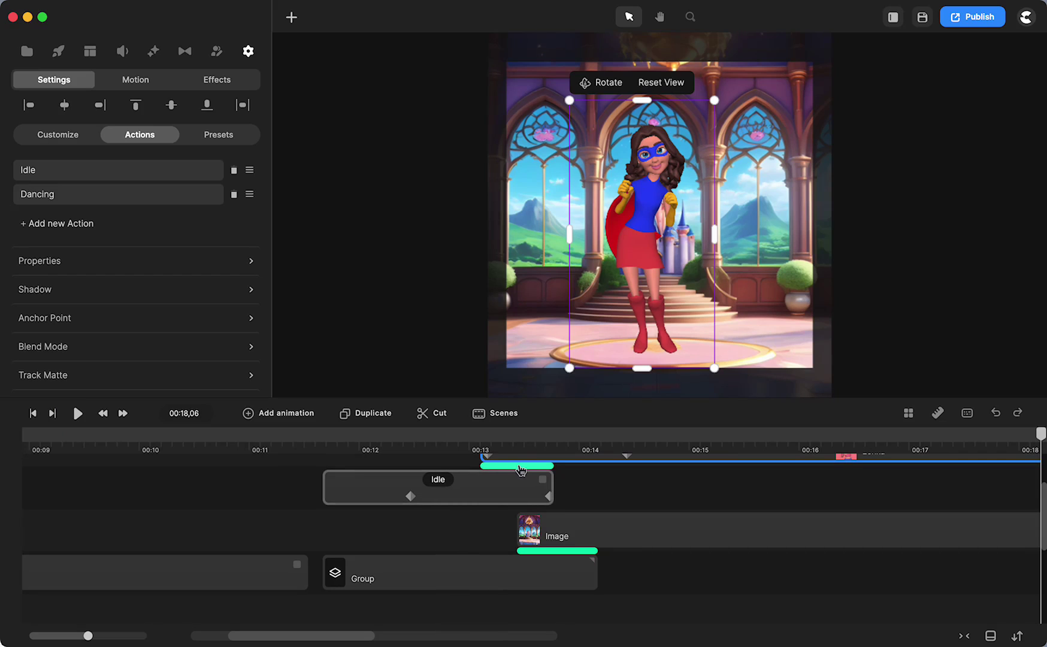
pyautogui.moveTo(417, 433); pyautogui.dragTo(413, 461)
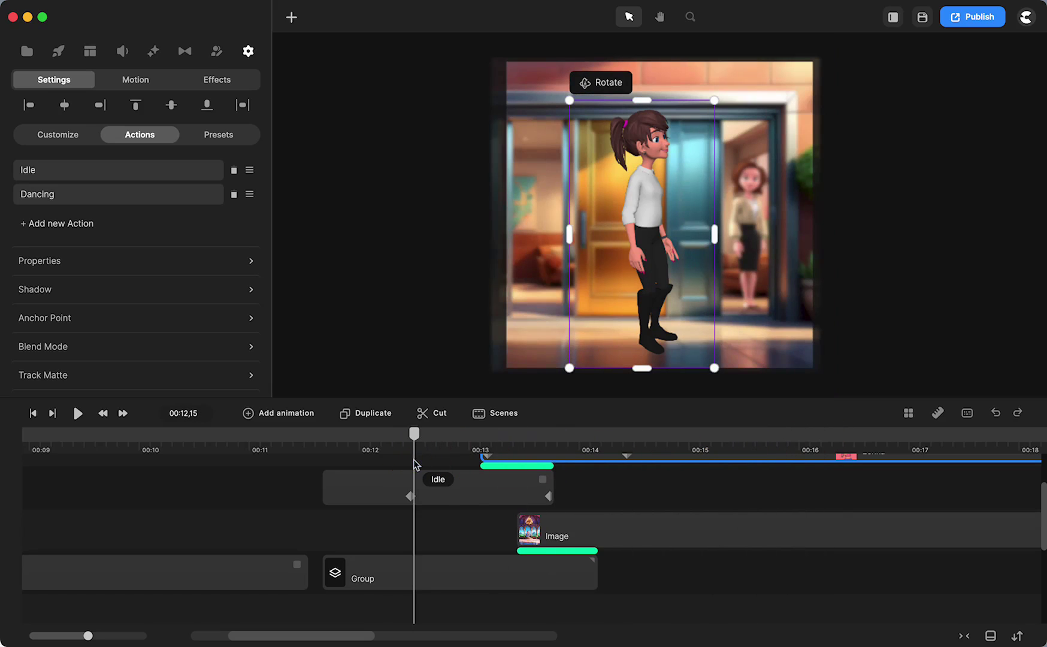